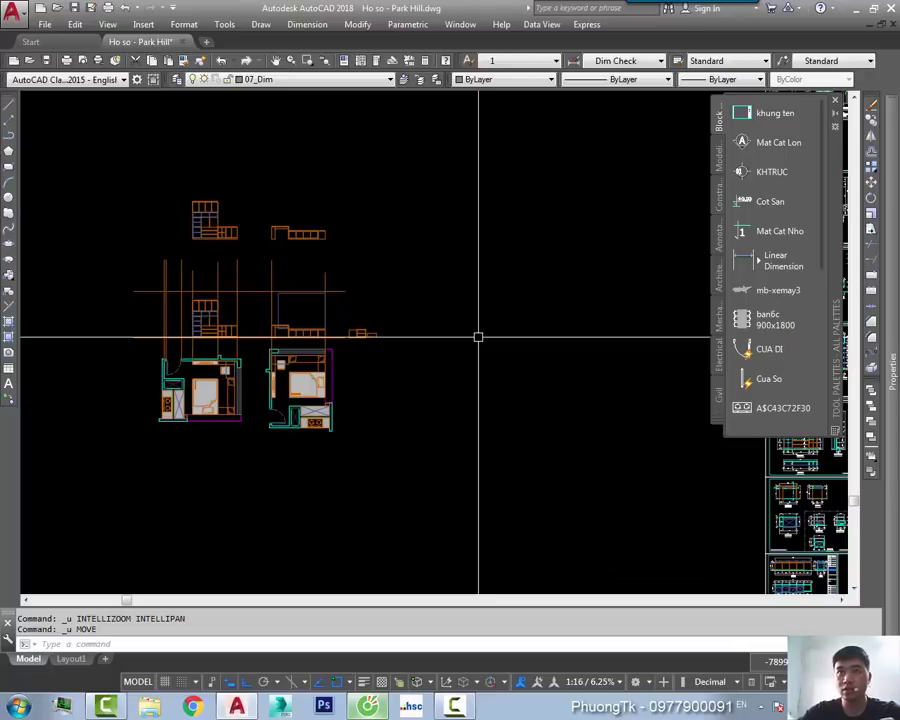
# Step: Pan and zoom across the sheet layout to frame the two interior floor plan sheets
pyautogui.scroll(-2, 478, 337)
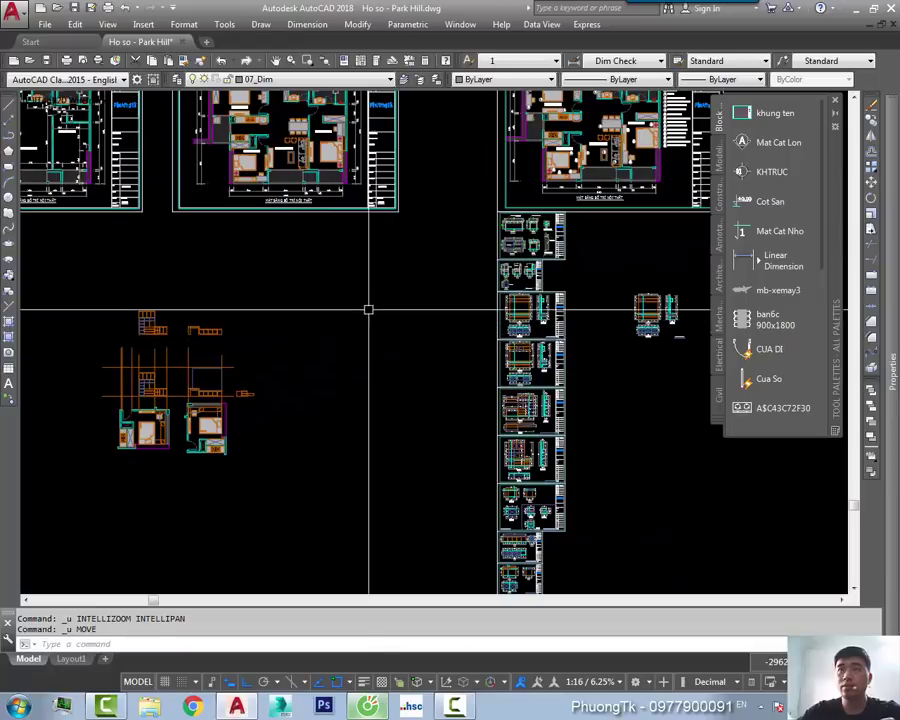
pyautogui.scroll(1, 360, 303)
pyautogui.moveTo(354, 300); pyautogui.dragTo(368, 398, button='middle')
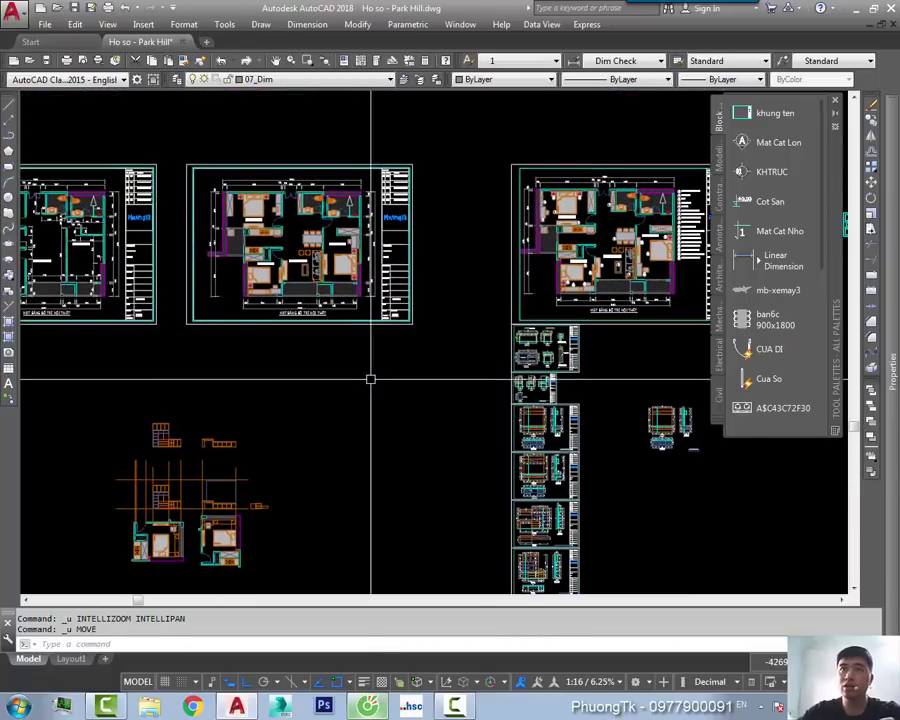
pyautogui.scroll(-3, 371, 379)
pyautogui.moveTo(384, 398)
pyautogui.mouseDown(button='middle')
pyautogui.moveTo(240, 368)
pyautogui.moveTo(156, 424)
pyautogui.mouseUp(button='middle')
pyautogui.moveTo(472, 346); pyautogui.dragTo(175, 437, button='middle')
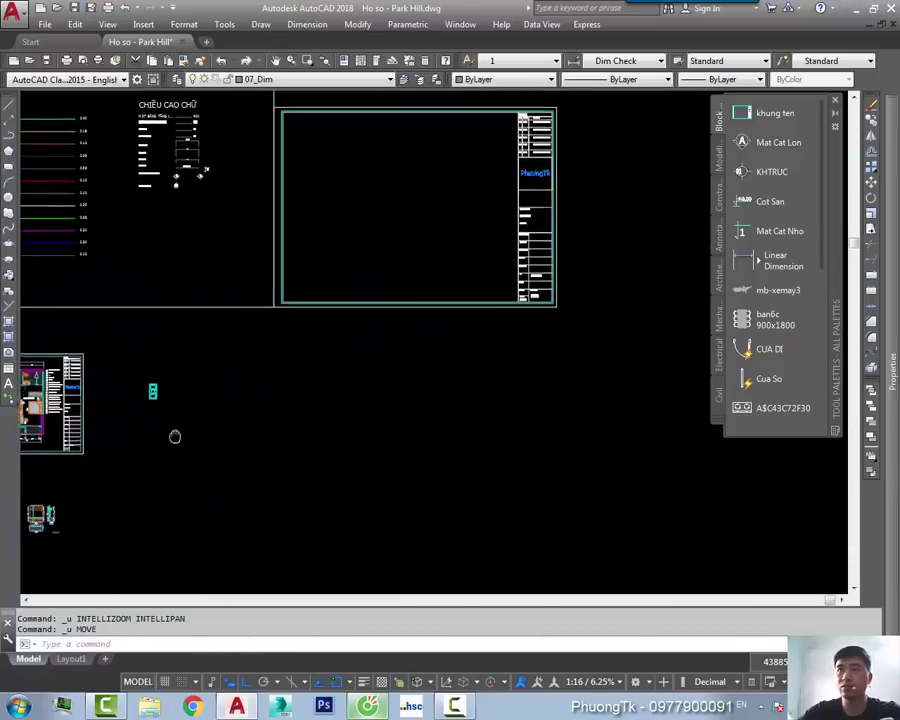
pyautogui.moveTo(296, 244); pyautogui.dragTo(300, 284, button='middle')
pyautogui.scroll(-2, 390, 270)
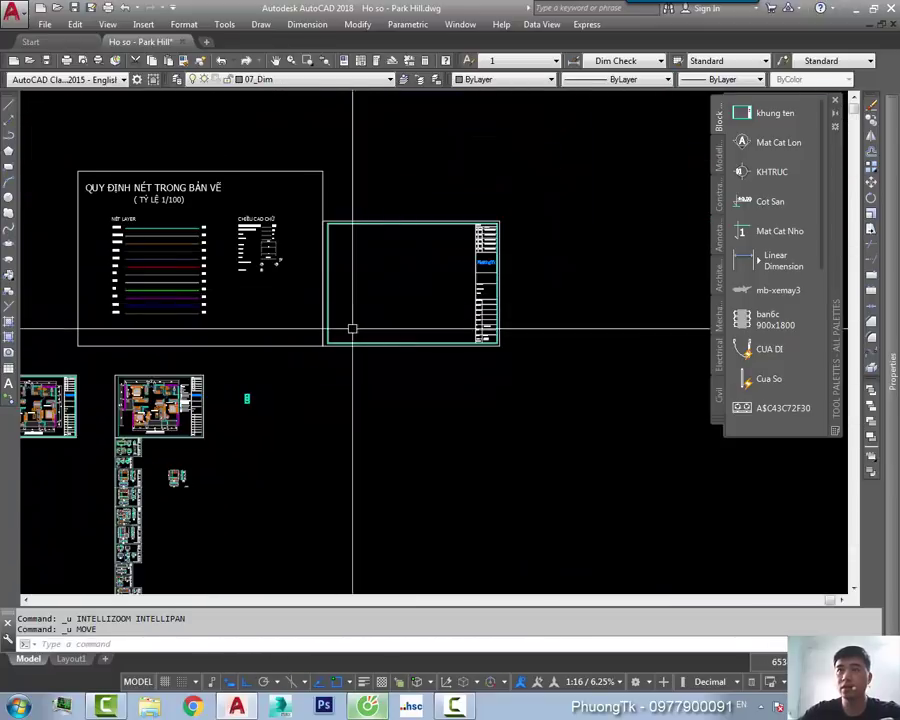
pyautogui.moveTo(352, 328); pyautogui.dragTo(482, 280, button='middle')
pyautogui.moveTo(482, 360); pyautogui.dragTo(527, 335, button='middle')
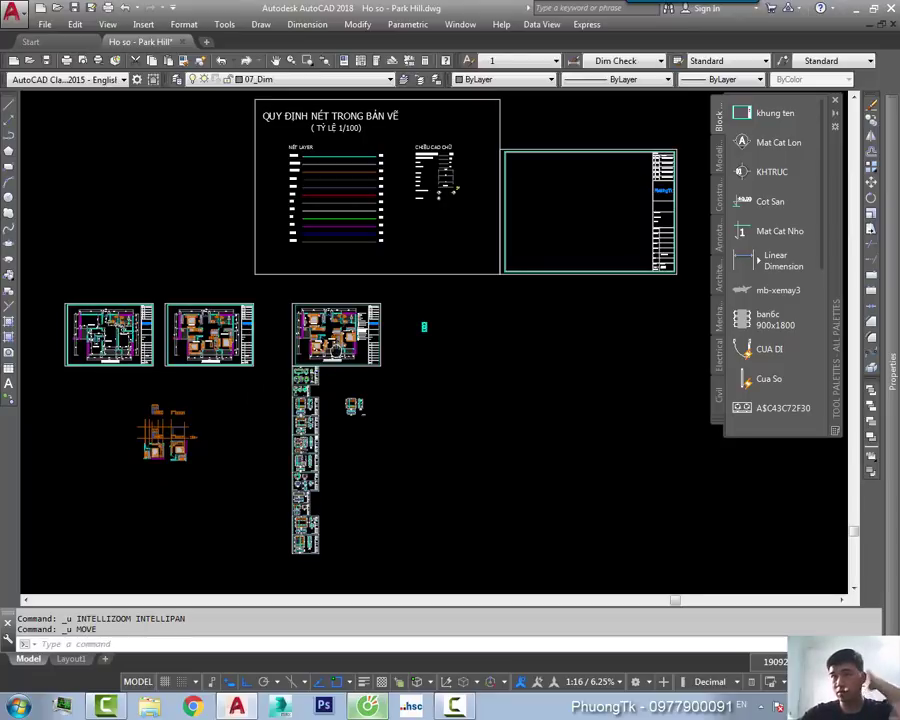
pyautogui.moveTo(219, 401); pyautogui.dragTo(286, 355, button='middle')
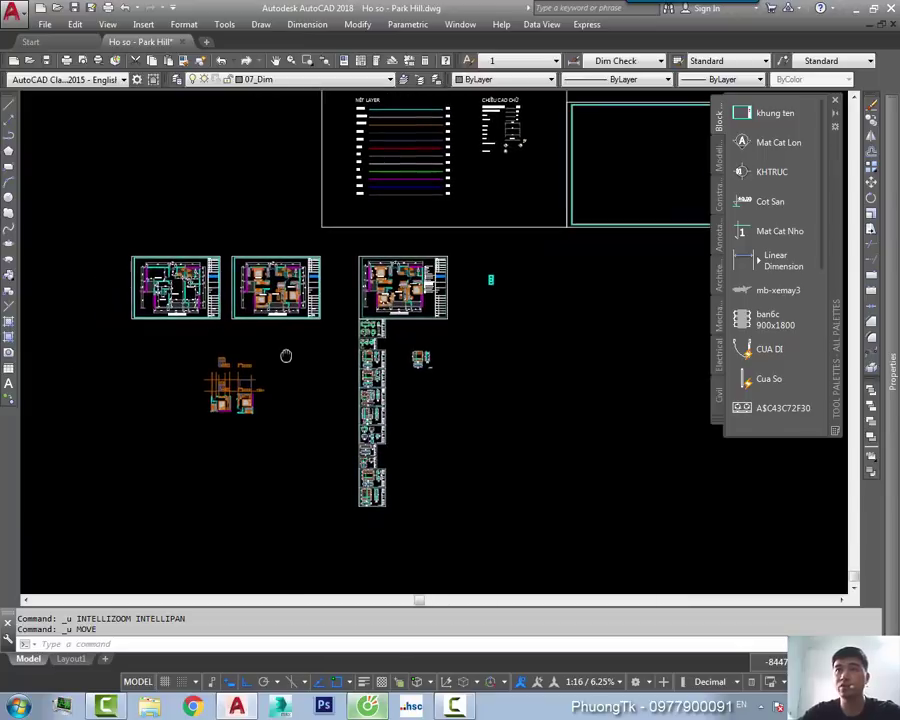
pyautogui.scroll(5, 210, 420)
pyautogui.scroll(3, 240, 390)
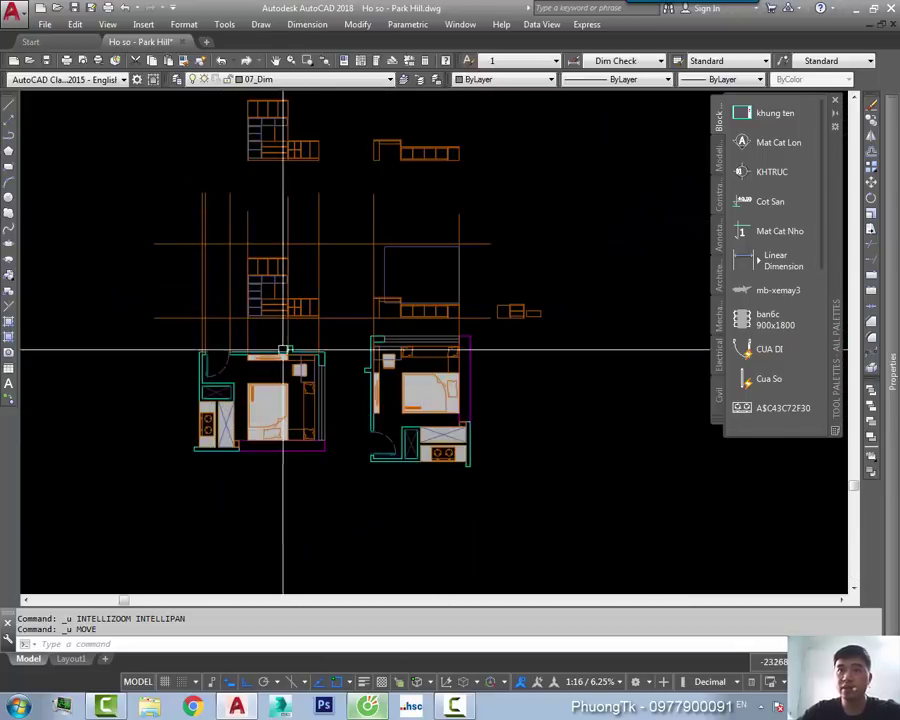
pyautogui.scroll(-3, 325, 322)
pyautogui.scroll(-2, 325, 322)
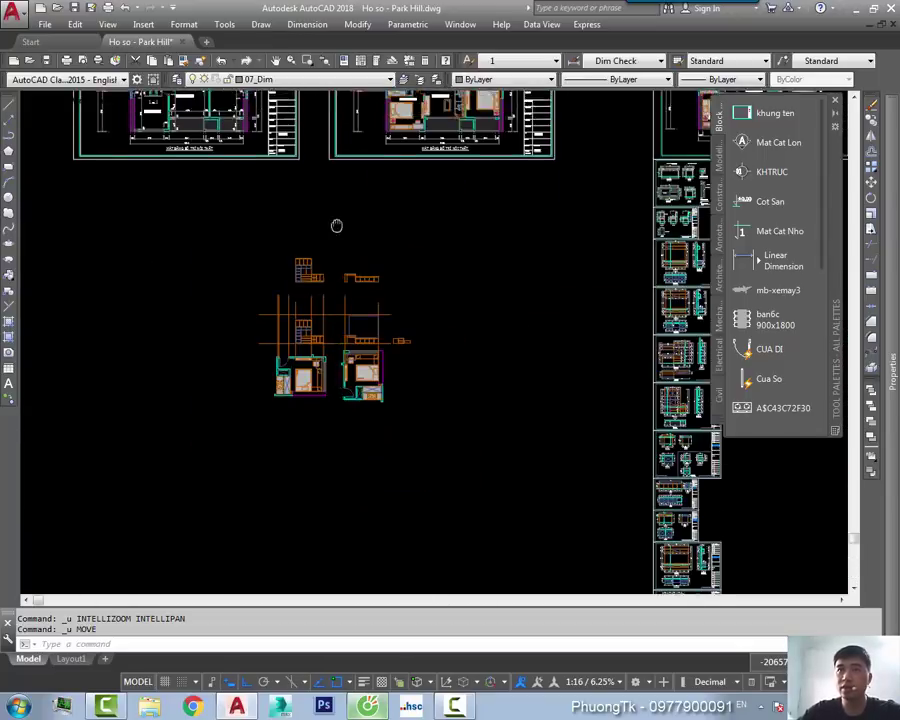
pyautogui.moveTo(334, 224); pyautogui.dragTo(334, 340, button='middle')
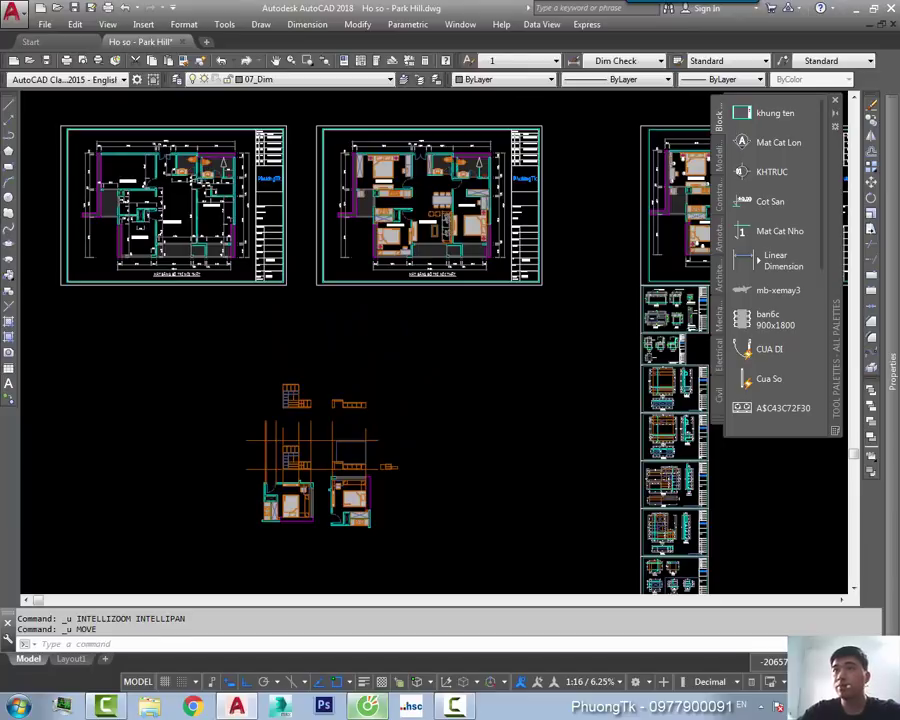
pyautogui.moveTo(408, 307); pyautogui.dragTo(423, 202, button='middle')
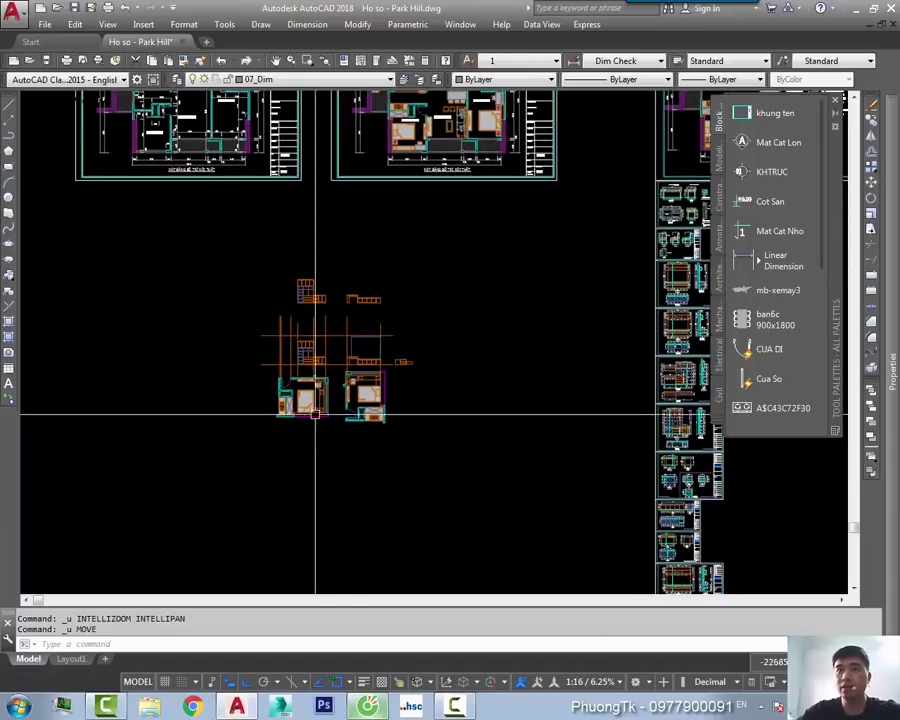
pyautogui.moveTo(281, 277); pyautogui.dragTo(344, 360, button='middle')
# Step: Copy the left interior floor plan to an empty area above the sheets
pyautogui.write('c')
pyautogui.press('Return')
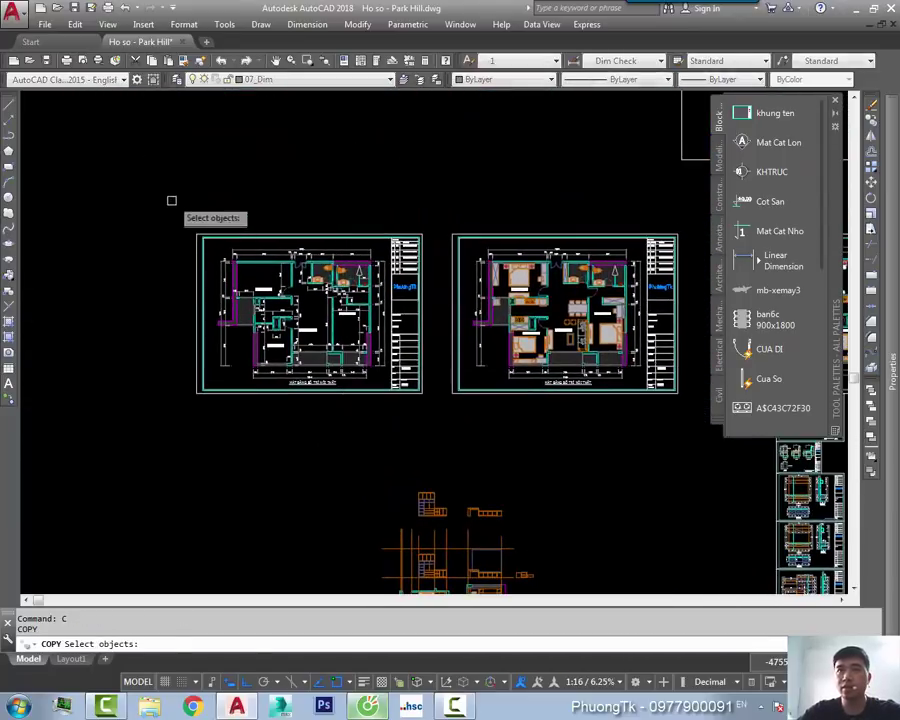
pyautogui.click(173, 199)
pyautogui.click(423, 443)
pyautogui.press('Return')
pyautogui.click(382, 434)
pyautogui.moveTo(380, 300); pyautogui.dragTo(380, 510, button='middle')
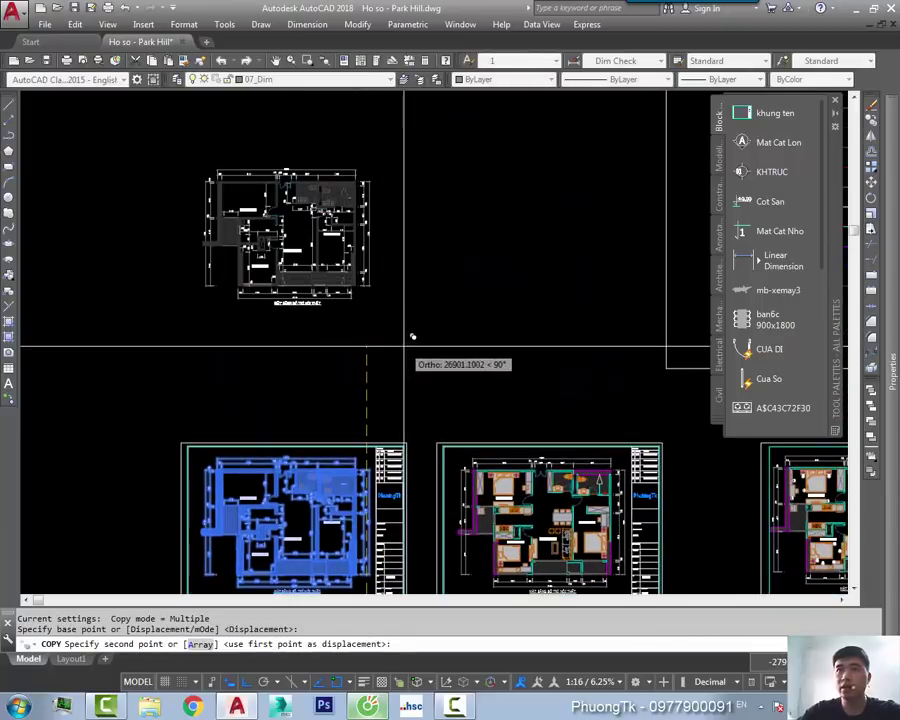
pyautogui.click(366, 346)
pyautogui.press('Escape')
# Step: Isolate layer 07_Dim, erase all the copy's dimensions, then turn all layers back on
pyautogui.scroll(3, 366, 346)
pyautogui.click(380, 342)
pyautogui.write('layiso')
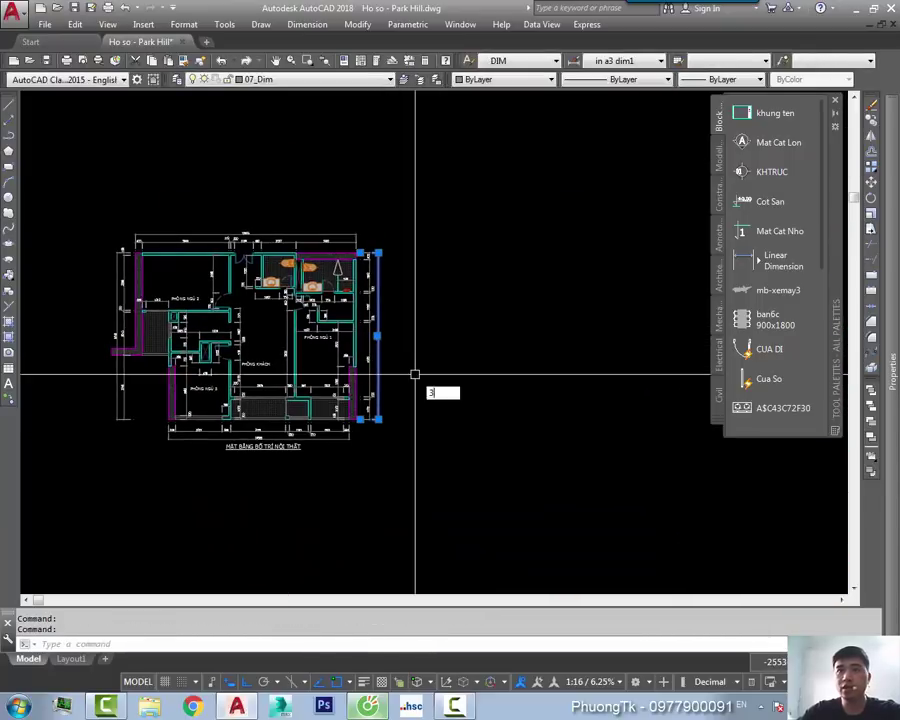
pyautogui.press('Return')
pyautogui.click(420, 176)
pyautogui.click(104, 450)
pyautogui.press('Delete')
pyautogui.press('Escape')
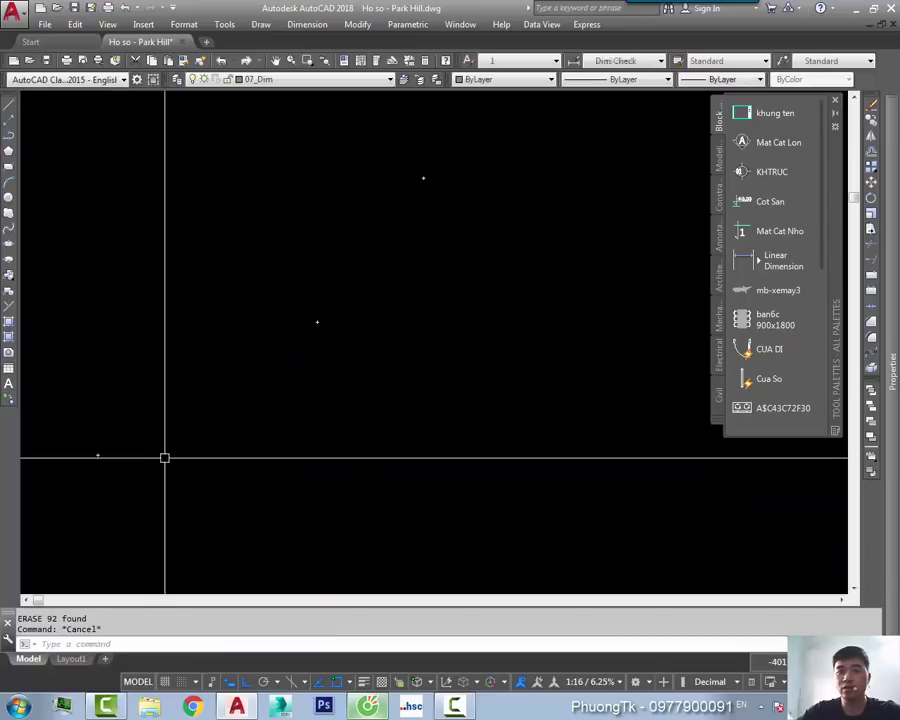
pyautogui.write('layon')
pyautogui.press('Return')
pyautogui.moveTo(179, 457); pyautogui.dragTo(370, 341, button='middle')
pyautogui.scroll(2, 294, 358)
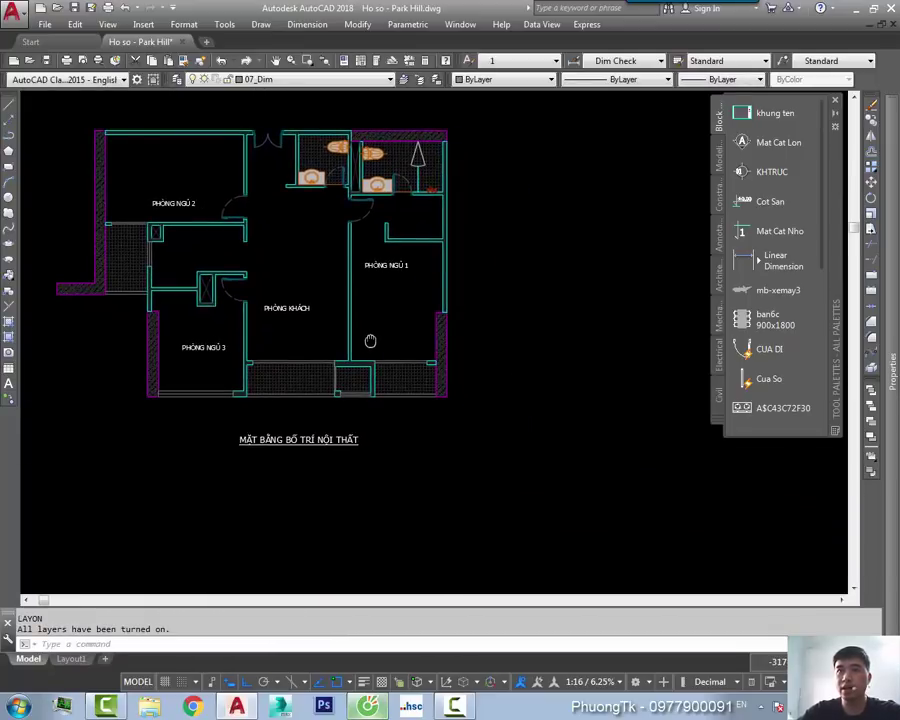
pyautogui.moveTo(370, 341); pyautogui.dragTo(399, 367, button='middle')
pyautogui.scroll(-1, 263, 260)
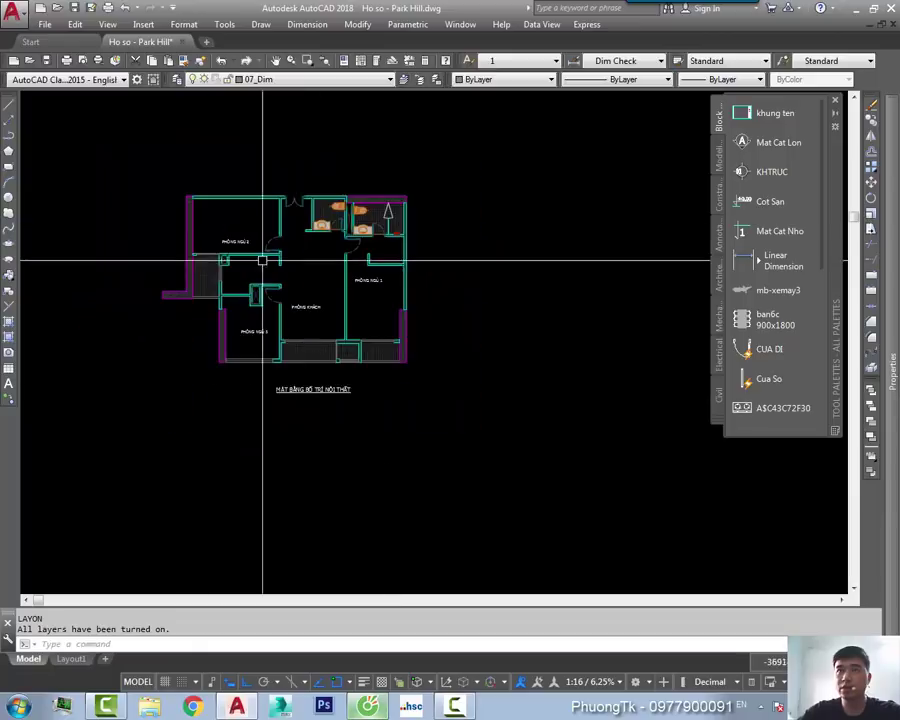
pyautogui.scroll(-4, 327, 279)
pyautogui.scroll(4, 333, 280)
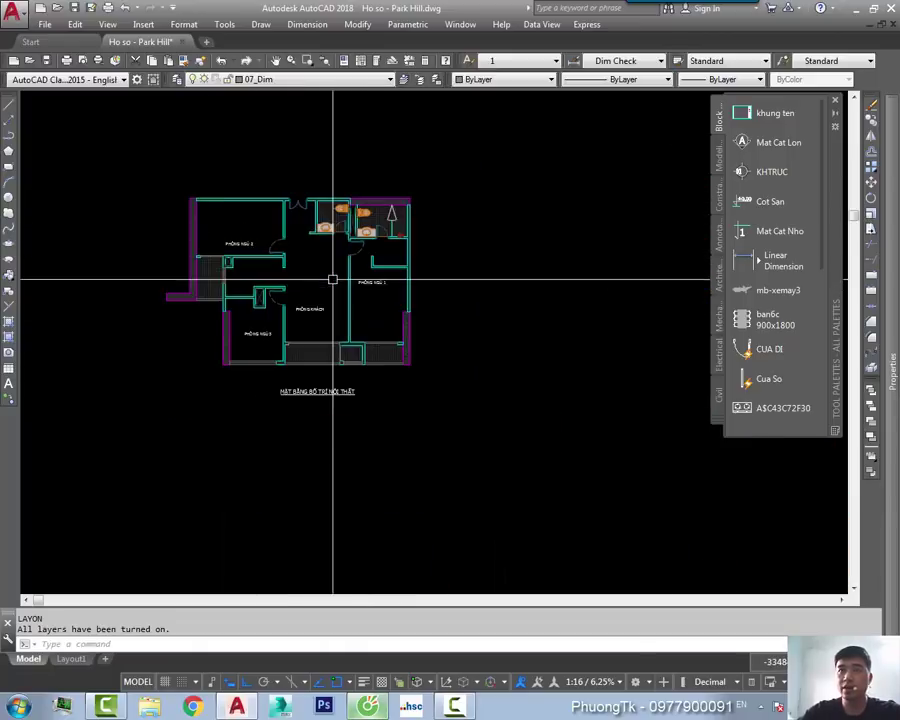
pyautogui.scroll(-2, 436, 313)
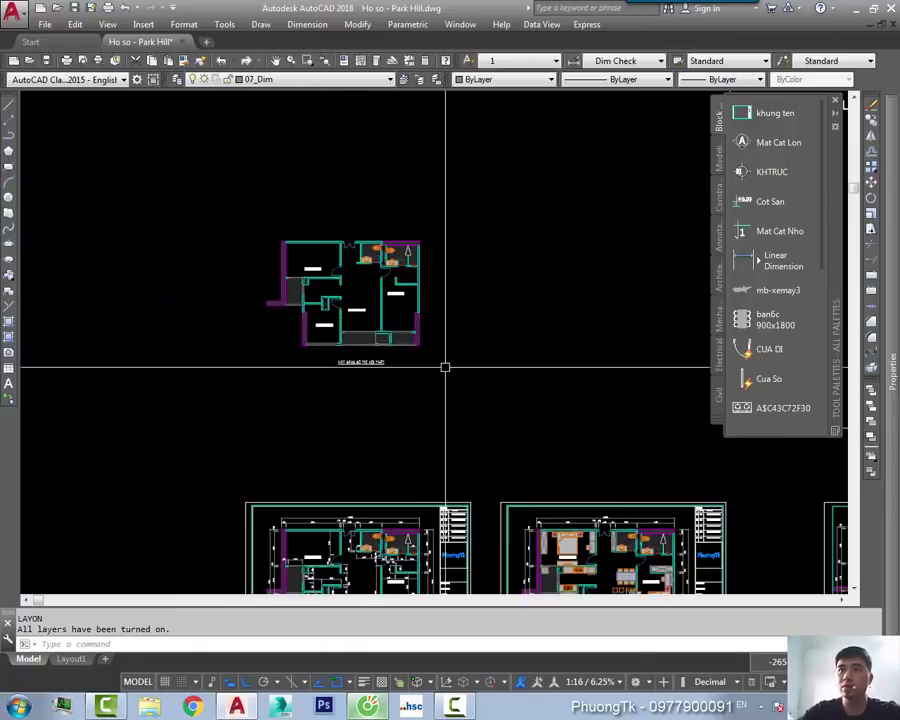
pyautogui.moveTo(444, 366); pyautogui.dragTo(398, 316, button='middle')
pyautogui.moveTo(416, 360)
pyautogui.mouseDown(button='middle')
pyautogui.moveTo(390, 272)
pyautogui.moveTo(360, 327)
pyautogui.mouseUp(button='middle')
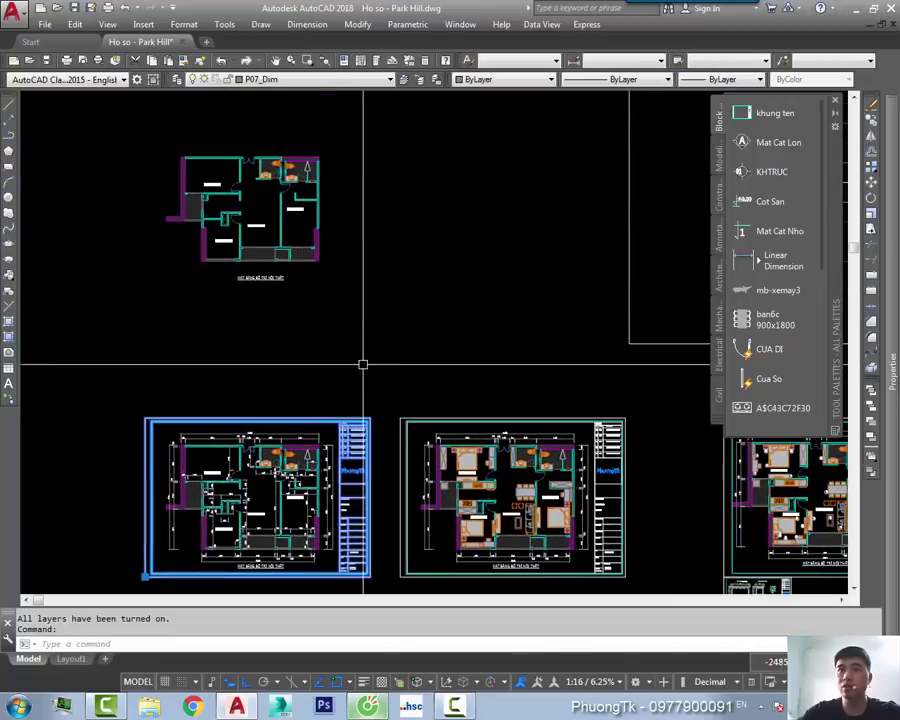
pyautogui.moveTo(330, 237); pyautogui.dragTo(342, 280, button='middle')
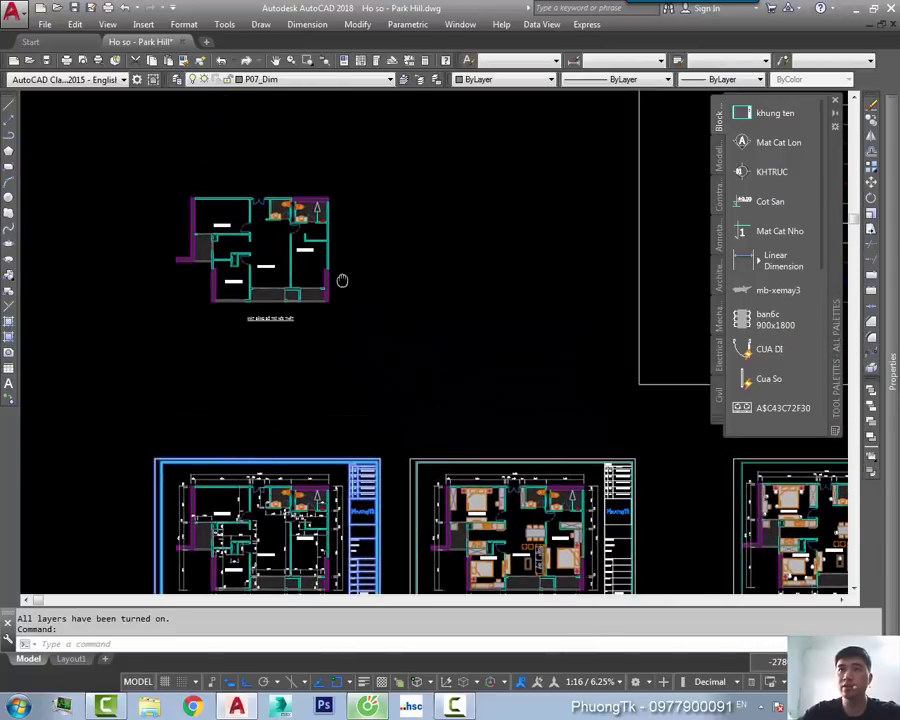
pyautogui.press('Escape')
pyautogui.scroll(4, 430, 262)
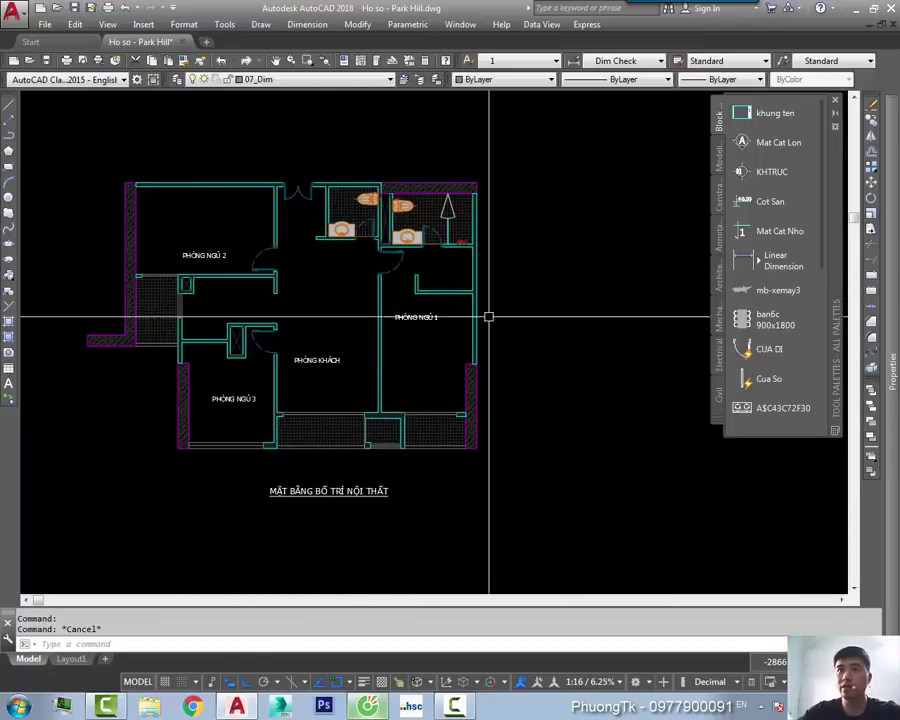
pyautogui.scroll(-1, 500, 317)
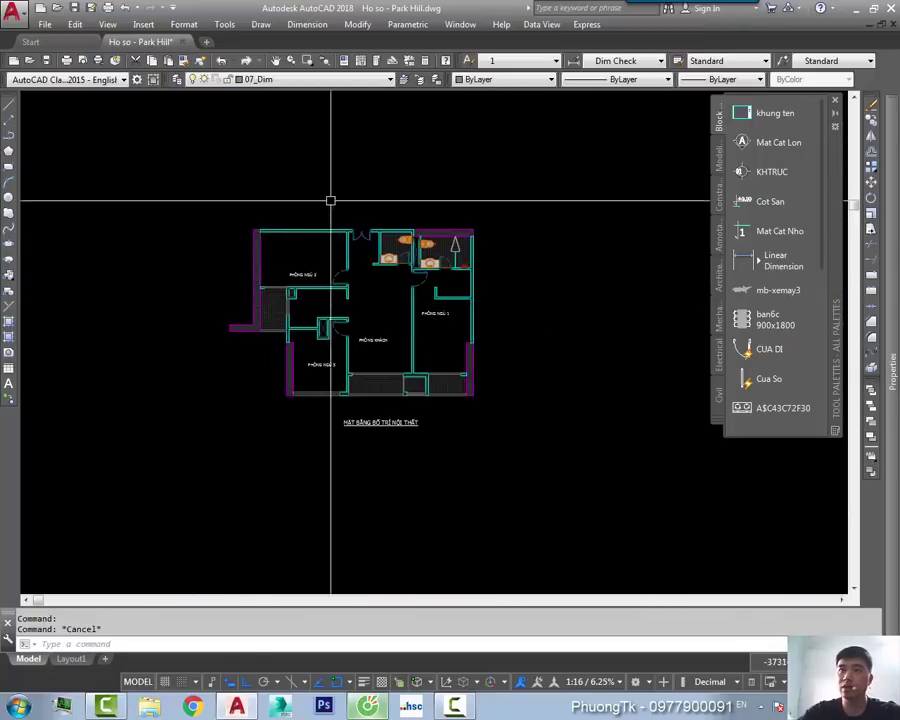
pyautogui.moveTo(470, 339); pyautogui.dragTo(451, 321, button='middle')
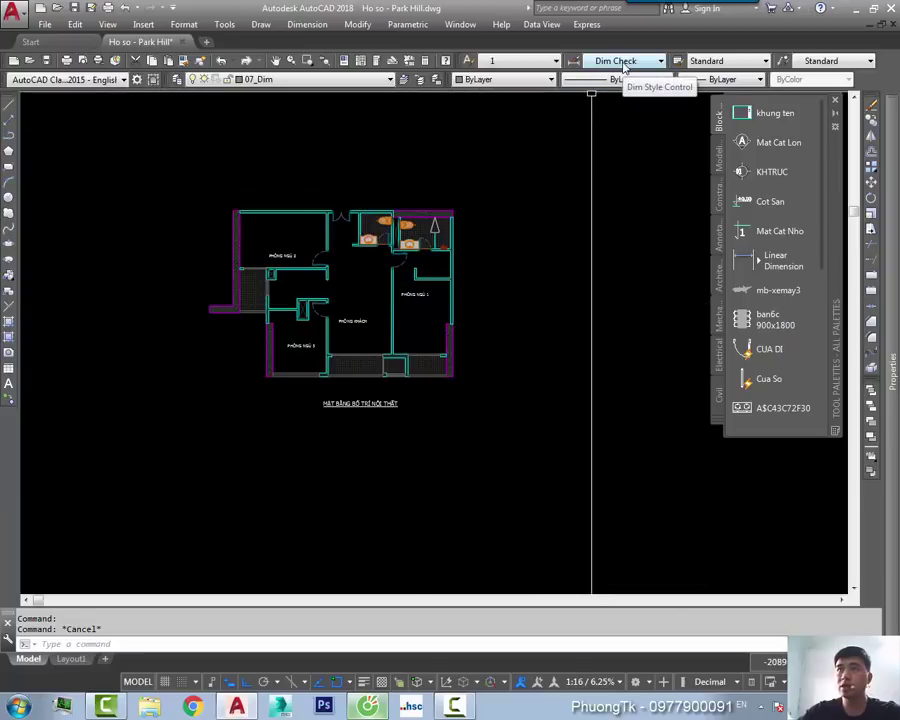
pyautogui.moveTo(440, 347); pyautogui.dragTo(448, 351, button='middle')
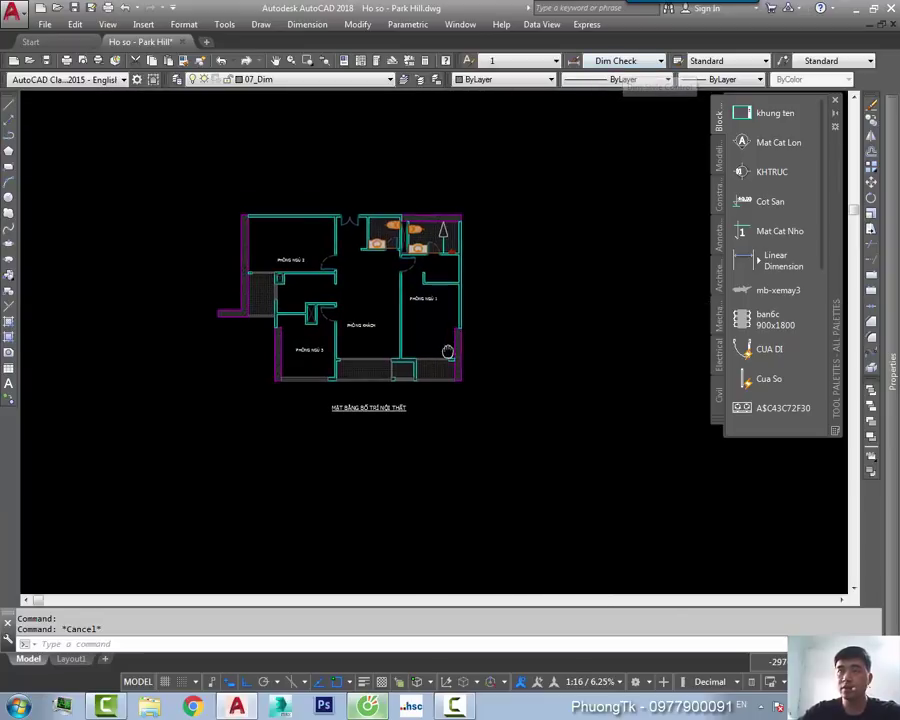
# Step: Try a linear dimension across the floor plan, then cancel it
pyautogui.moveTo(369, 344); pyautogui.dragTo(374, 344, button='middle')
pyautogui.write('d')
pyautogui.press('Return')
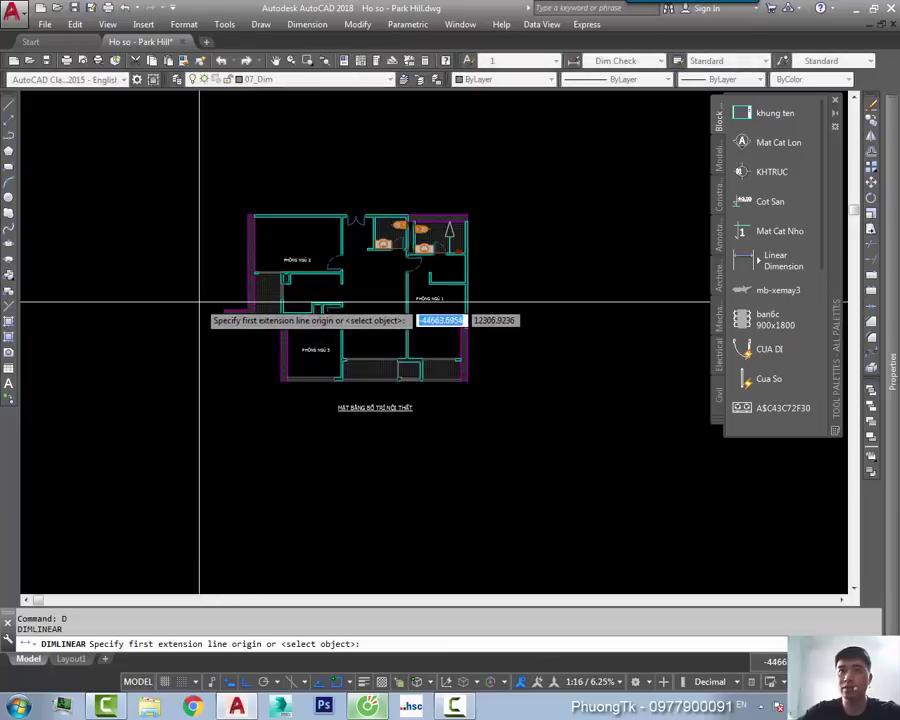
pyautogui.click(203, 299)
pyautogui.click(545, 299)
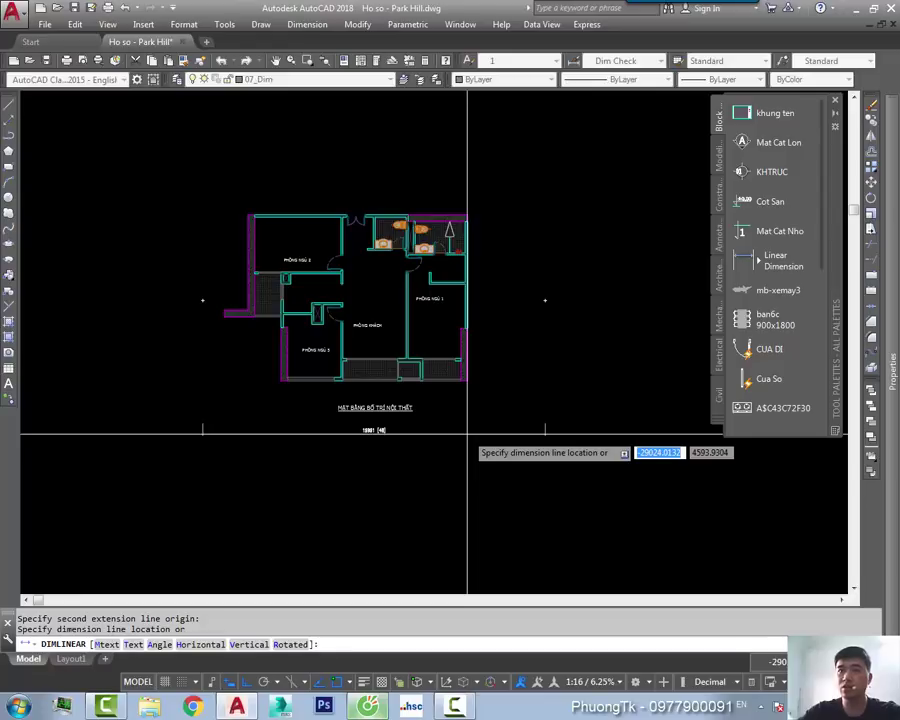
pyautogui.press('Escape')
# Step: Set the overall dimension scale (DIMSCALE) to 100
pyautogui.scroll(2, 297, 342)
pyautogui.scroll(1, 265, 350)
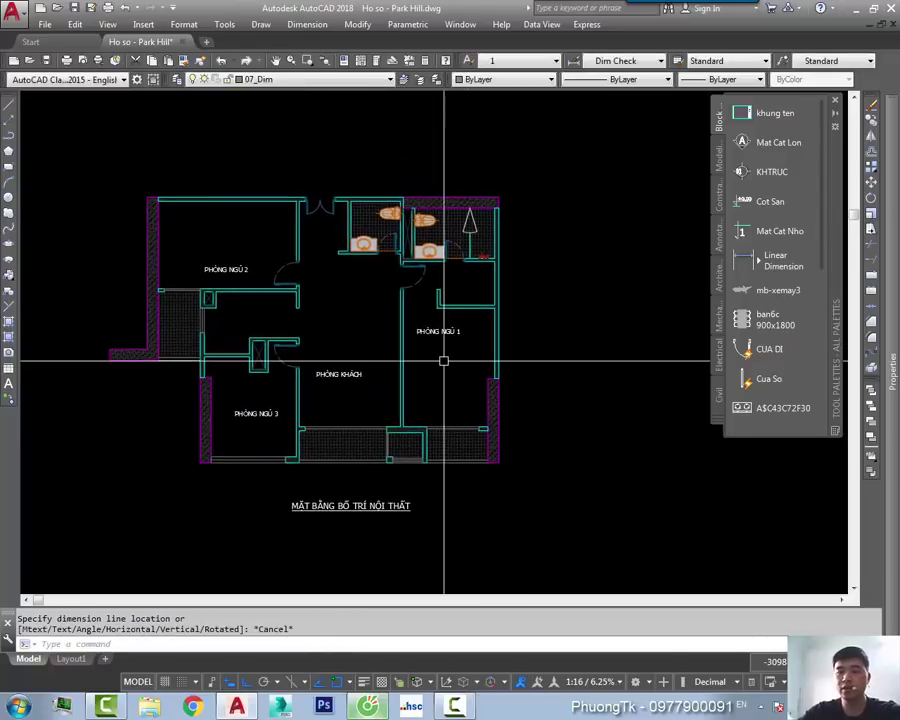
pyautogui.write('dimscale')
pyautogui.press('Return')
pyautogui.write('100')
pyautogui.press('Return')
# Step: Cancel the stray STRETCH command and start a new linear dimension with D
pyautogui.press('Escape')
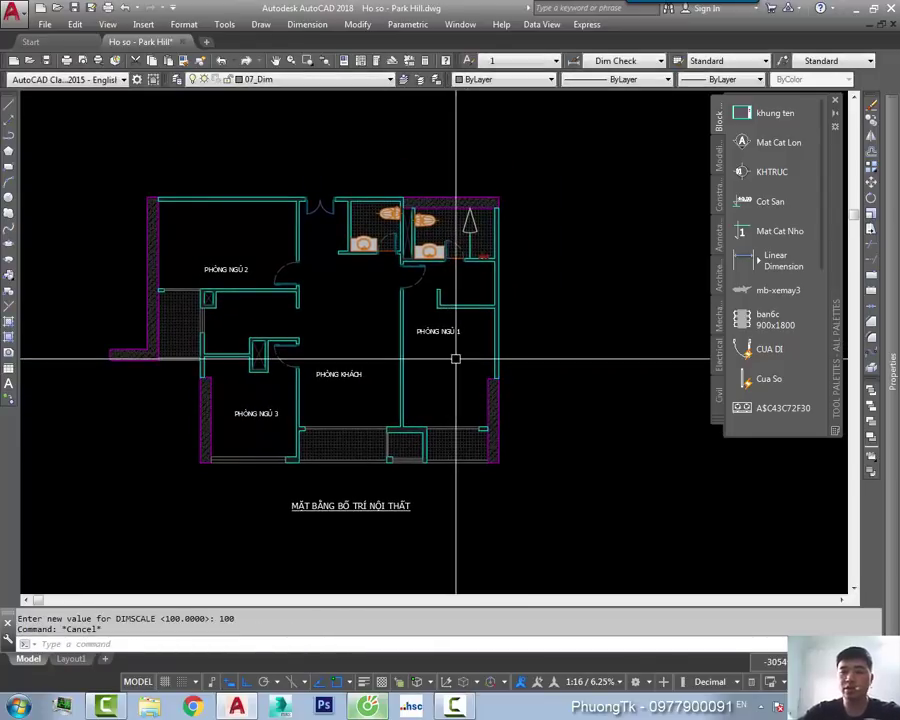
pyautogui.write('s')
pyautogui.press('Return')
pyautogui.moveTo(228, 344); pyautogui.dragTo(274, 340, button='middle')
pyautogui.press('Escape')
pyautogui.write('d')
pyautogui.press('Return')
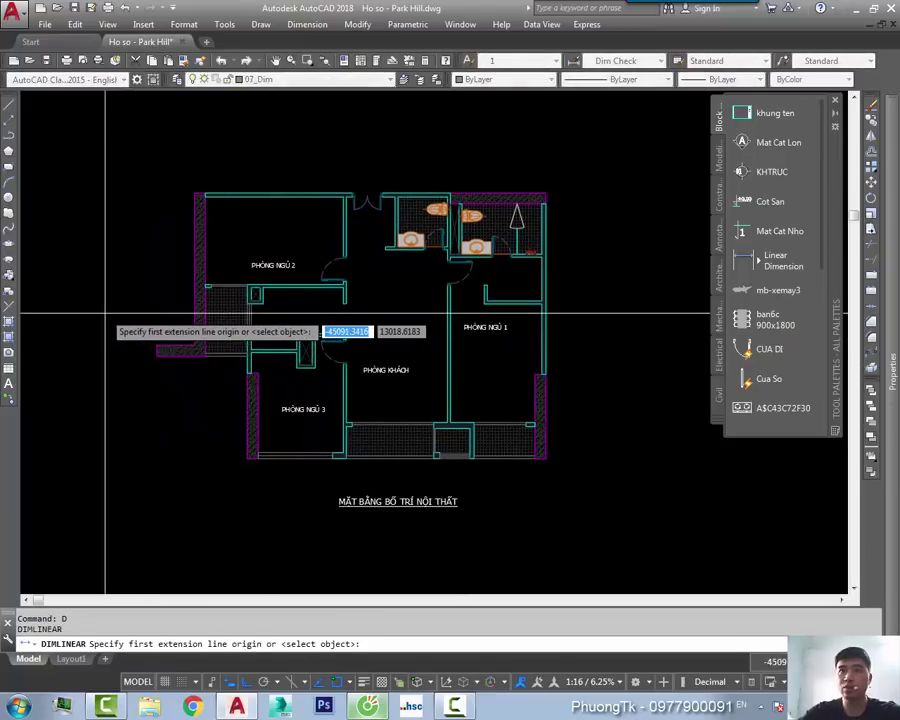
pyautogui.click(105, 318)
pyautogui.scroll(-5, 593, 305)
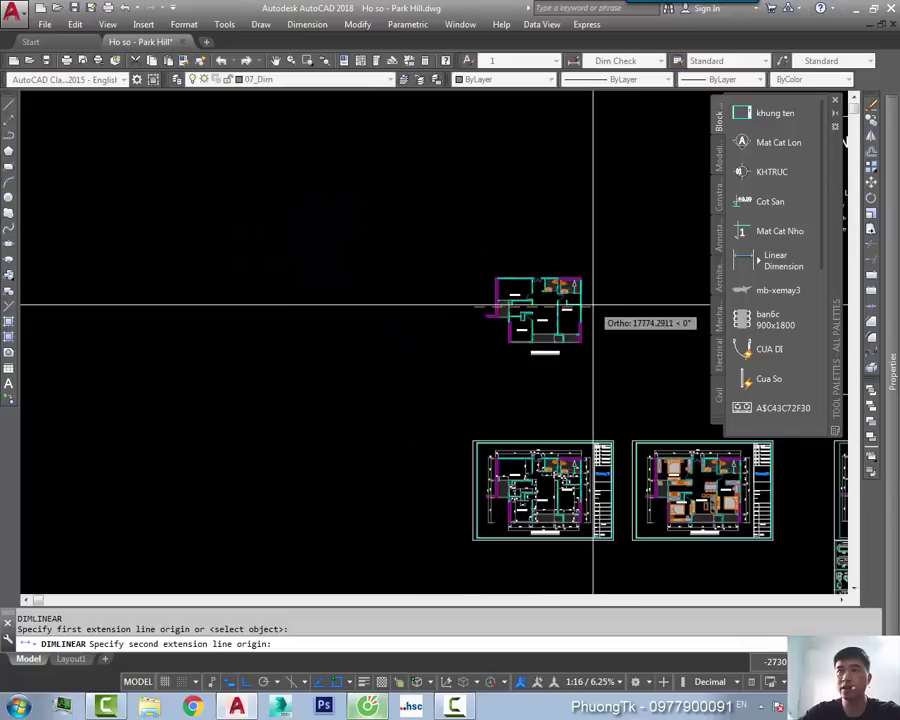
pyautogui.scroll(4, 593, 305)
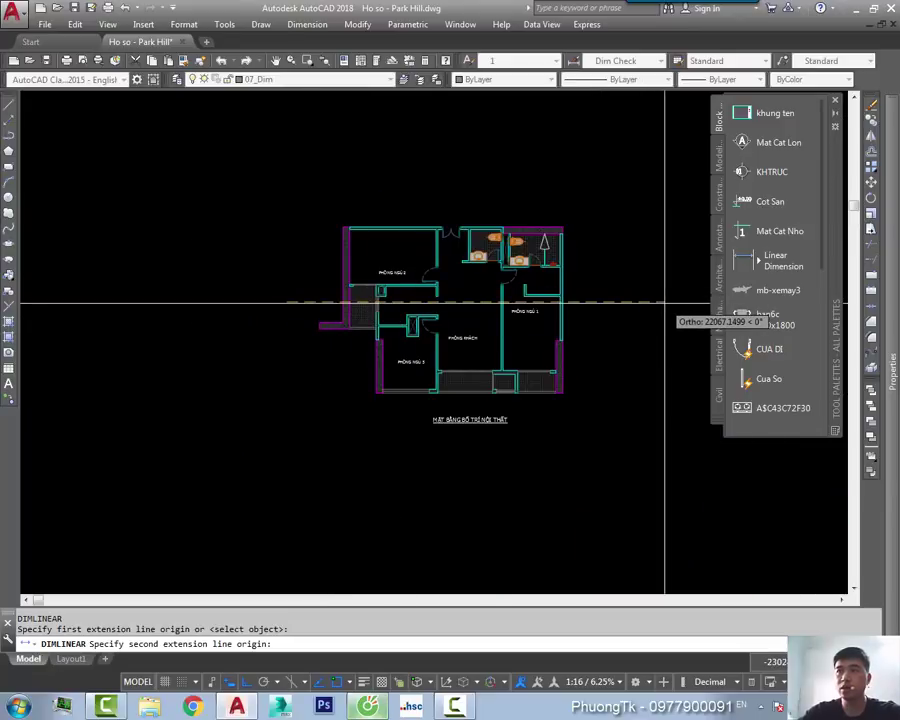
pyautogui.click(624, 302)
pyautogui.click(500, 442)
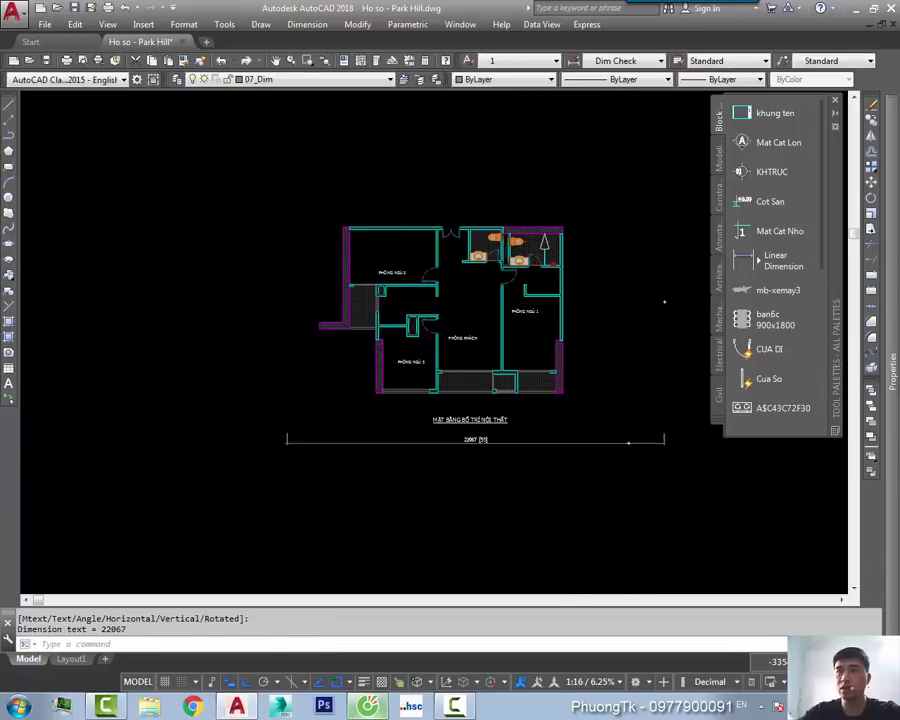
pyautogui.scroll(5, 512, 447)
pyautogui.moveTo(512, 447); pyautogui.dragTo(342, 414, button='middle')
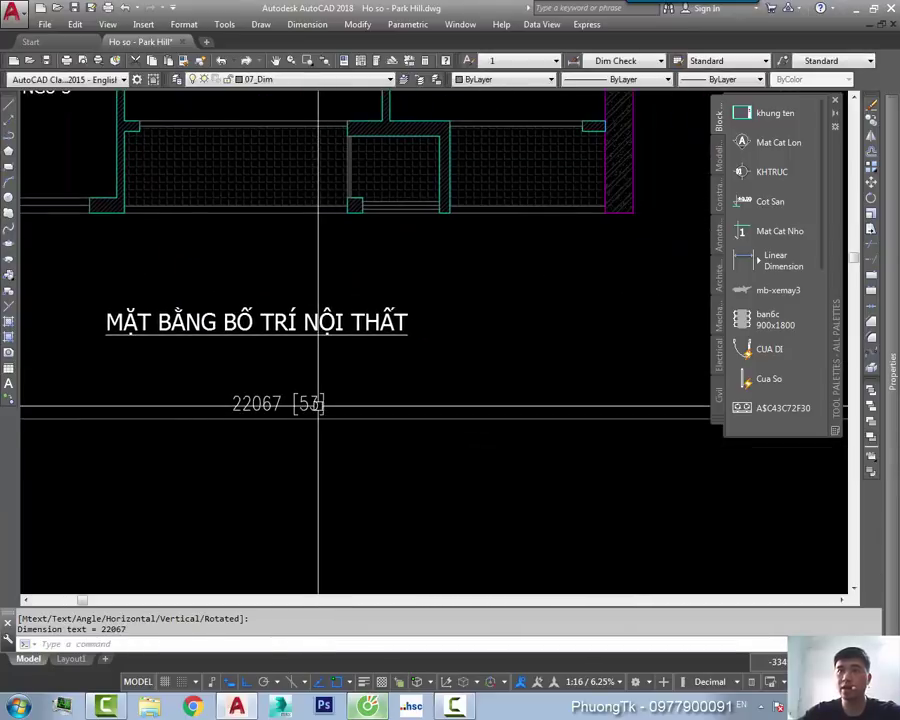
pyautogui.scroll(-2, 286, 404)
pyautogui.scroll(4, 286, 404)
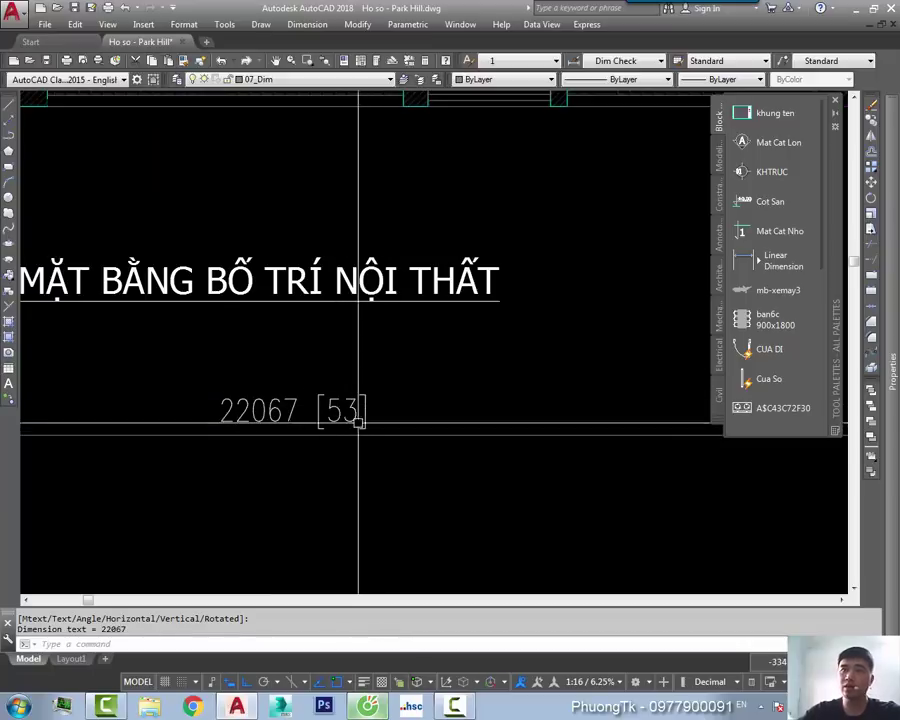
pyautogui.scroll(-4, 361, 417)
pyautogui.click(423, 403)
pyautogui.scroll(2, 363, 412)
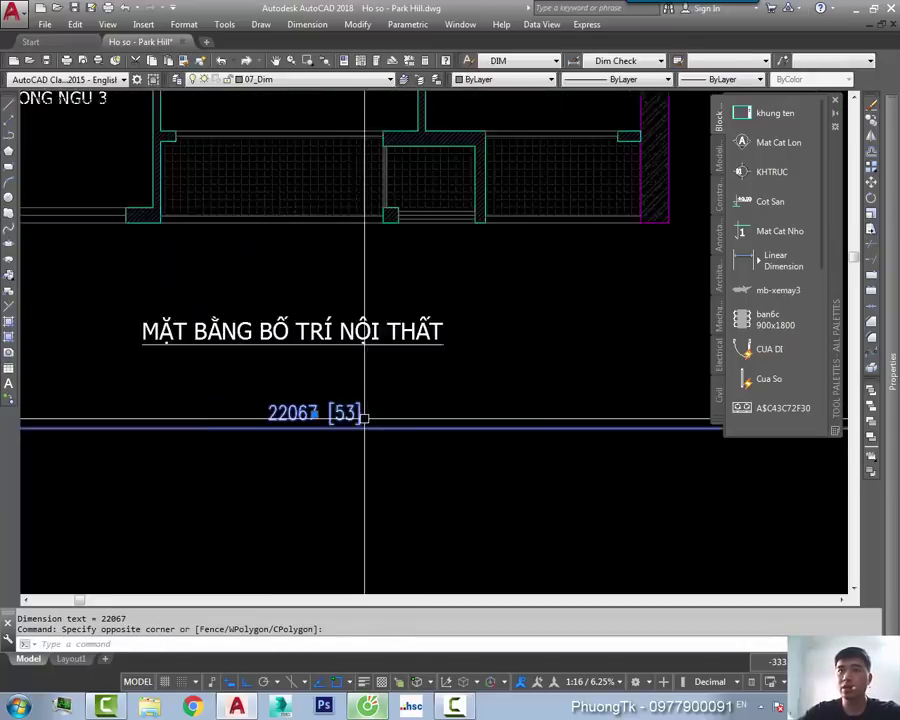
pyautogui.scroll(2, 364, 418)
pyautogui.scroll(-4, 364, 418)
pyautogui.write('e')
pyautogui.press('Return')
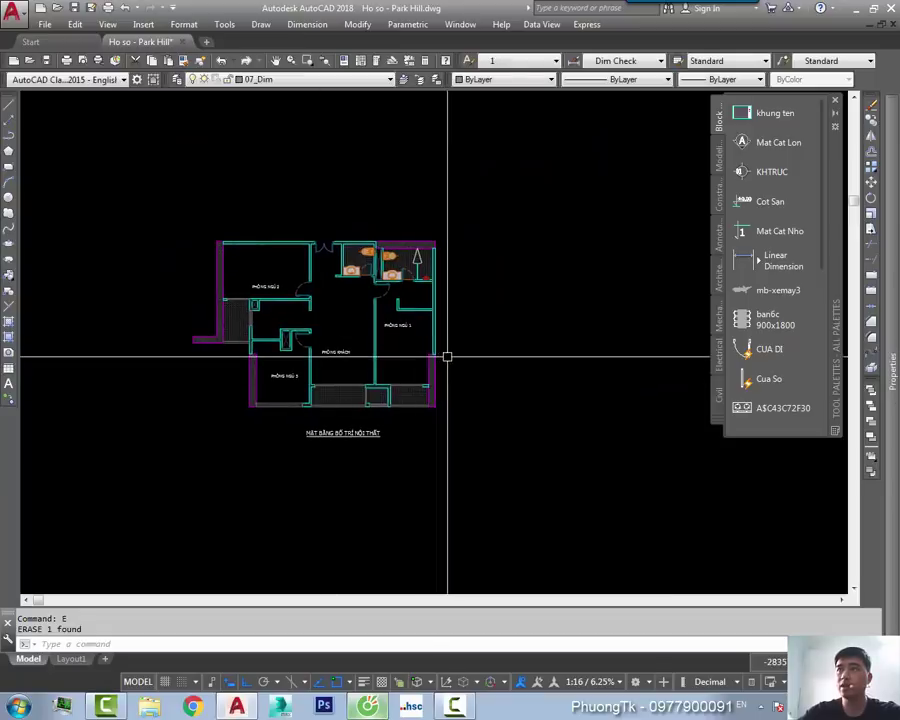
pyautogui.moveTo(476, 396); pyautogui.dragTo(464, 384, button='middle')
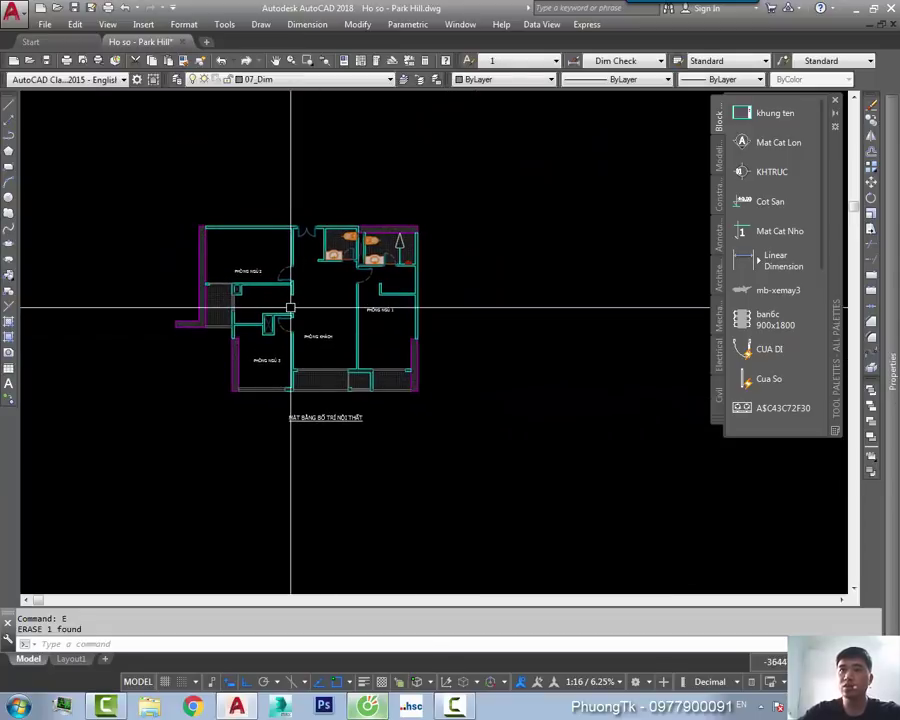
pyautogui.moveTo(291, 307); pyautogui.dragTo(296, 330, button='middle')
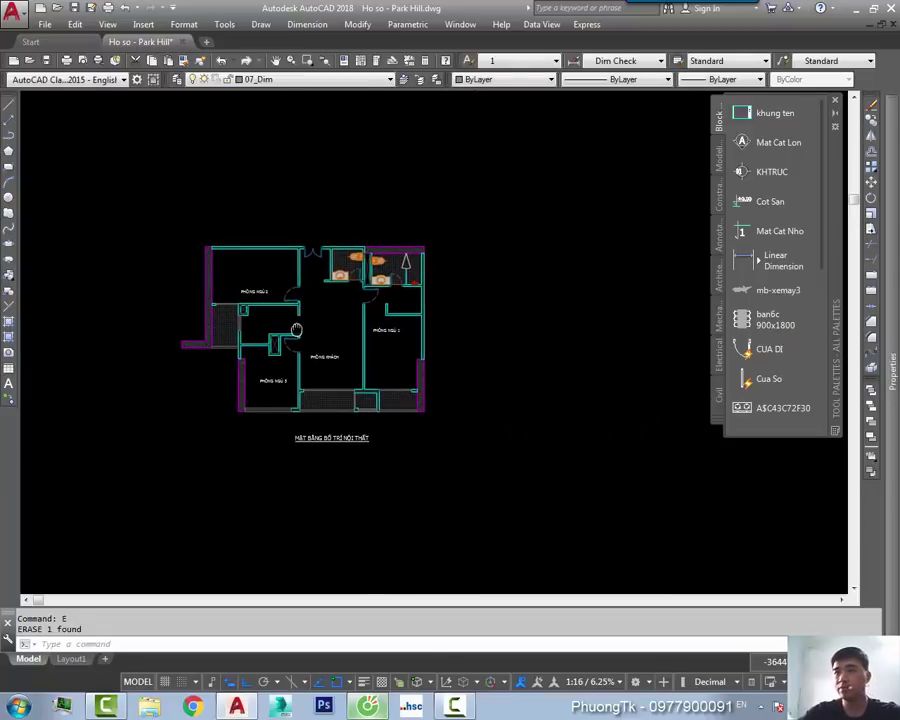
# Step: Set the status-bar annotation scale to 1:50 and dismiss the tip balloon
pyautogui.click(109, 197)
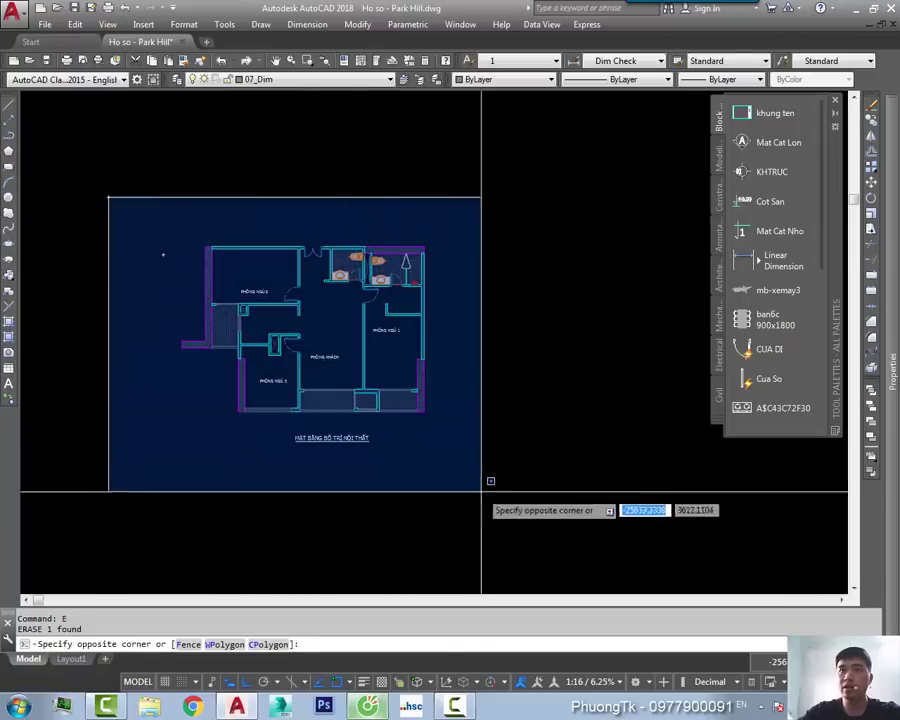
pyautogui.click(481, 491)
pyautogui.press('Escape')
pyautogui.click(588, 681)
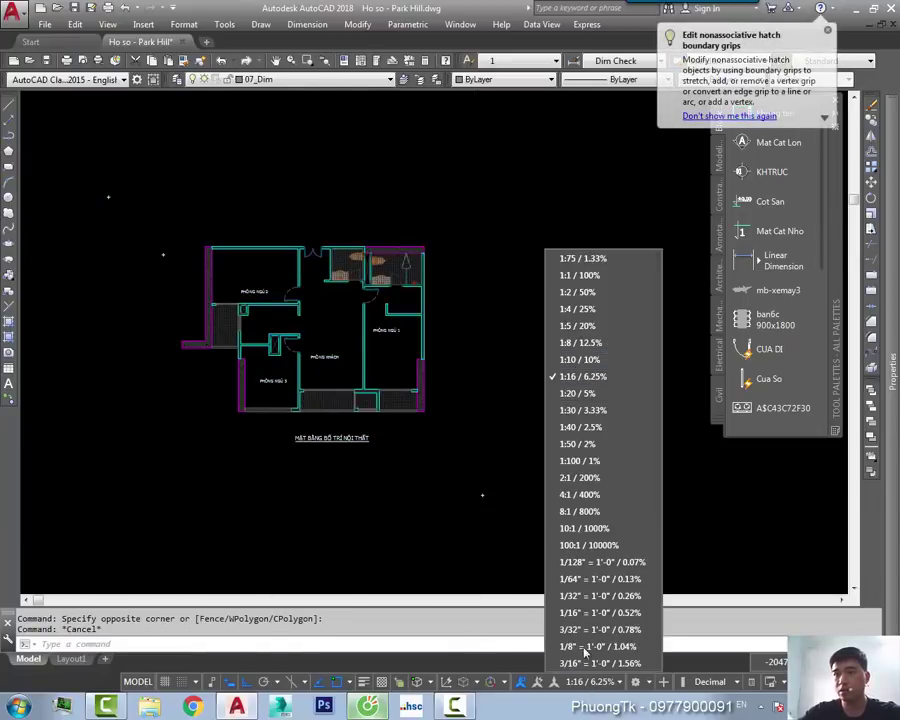
pyautogui.click(582, 446)
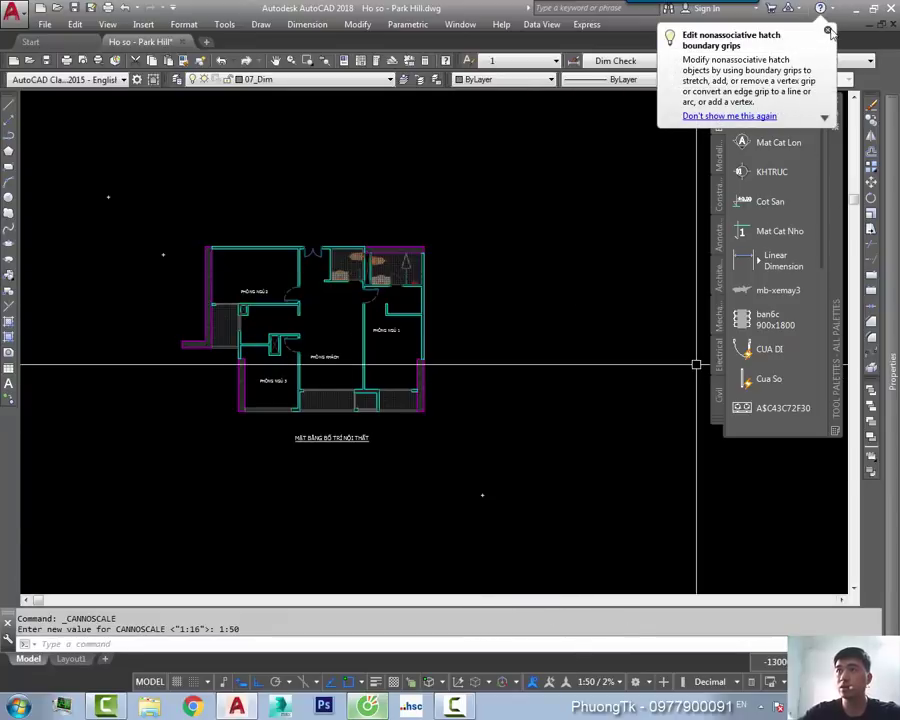
pyautogui.click(828, 31)
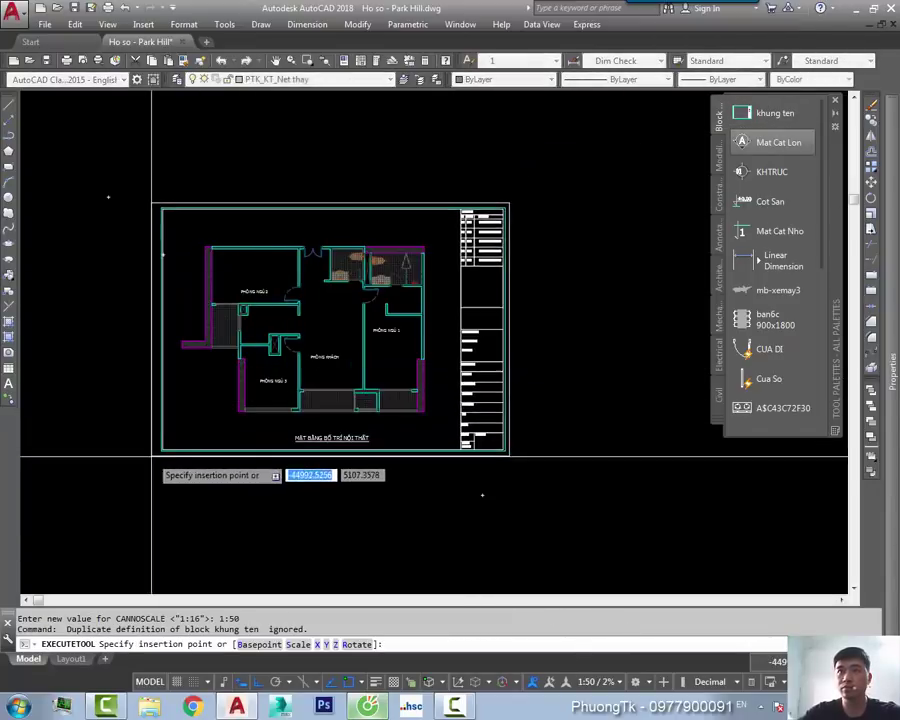
# Step: Insert the khung ten title block around the plan with blank attributes, then regenerate
pyautogui.click(149, 463)
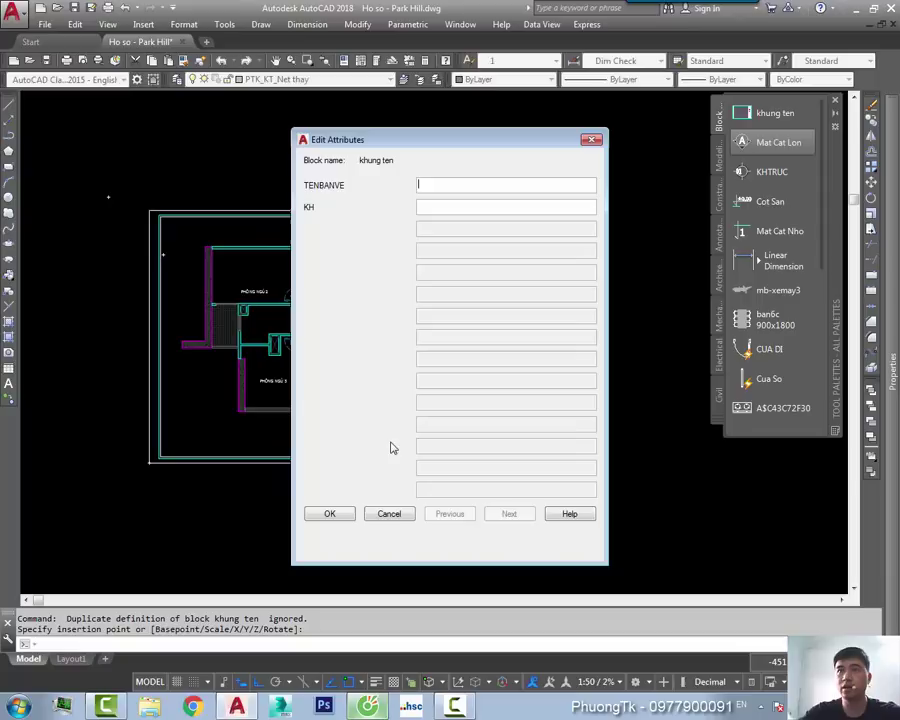
pyautogui.click(330, 514)
pyautogui.scroll(2, 460, 340)
pyautogui.scroll(2, 352, 348)
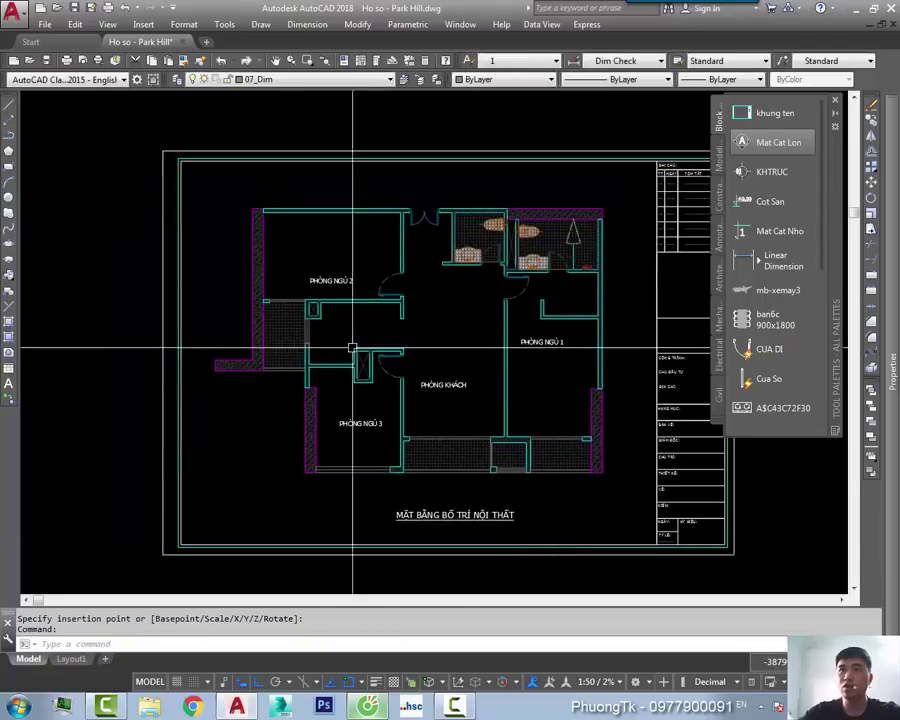
pyautogui.scroll(2, 412, 257)
pyautogui.scroll(1, 394, 330)
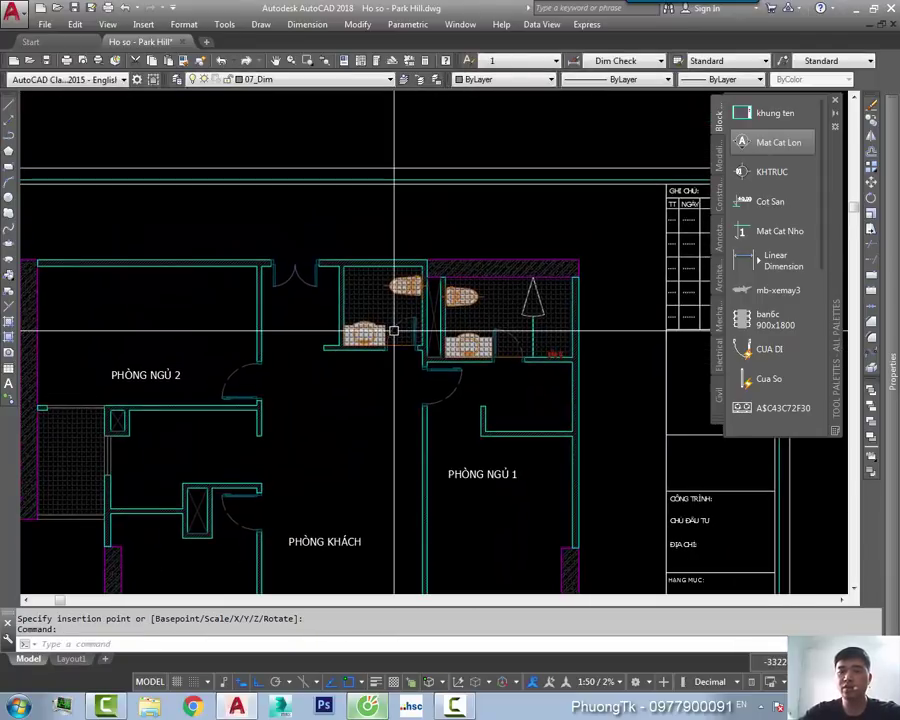
pyautogui.write('re')
pyautogui.press('Return')
# Step: Select the PHÒNG KHÁCH label and MẶT BẰNG BỐ TRÍ NỘI THẤT title to check their layers
pyautogui.moveTo(426, 376); pyautogui.dragTo(464, 276, button='middle')
pyautogui.scroll(-2, 384, 380)
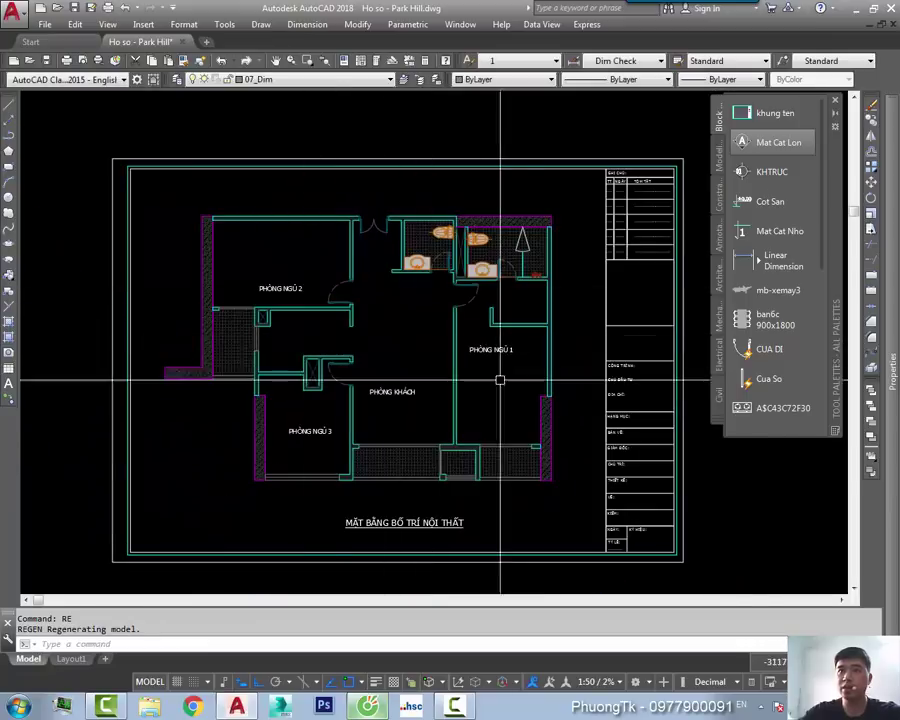
pyautogui.scroll(-1, 468, 384)
pyautogui.moveTo(468, 384); pyautogui.dragTo(465, 336, button='middle')
pyautogui.click(374, 461)
pyautogui.click(340, 330)
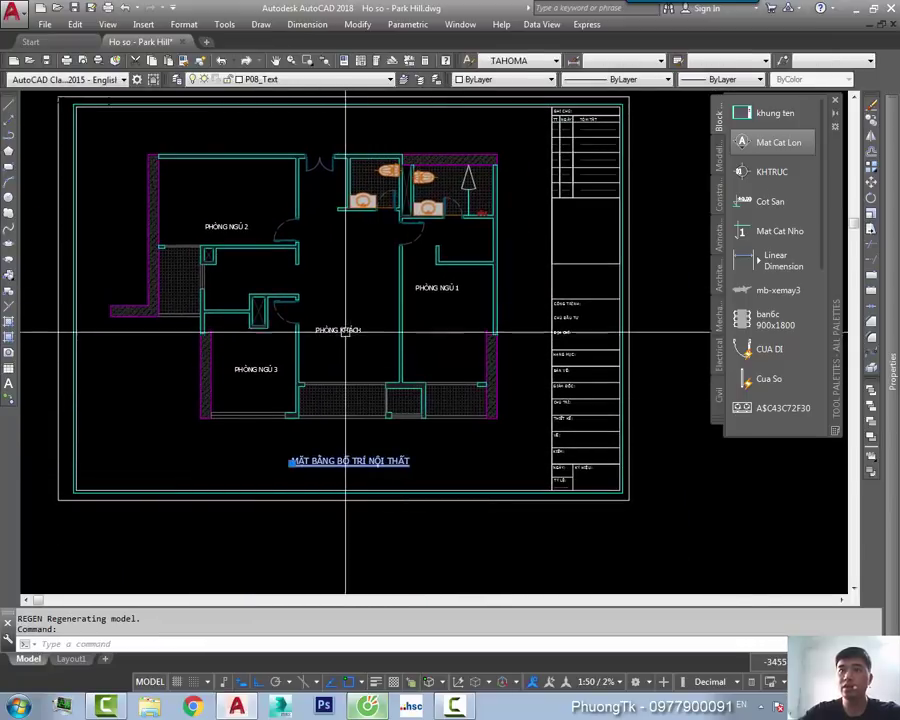
pyautogui.click(257, 369)
pyautogui.press('Escape')
# Step: Check the layers of the PHÒNG NGỦ 2 and PHÒNG NGỦ 3 labels, then enter DIMSCALE
pyautogui.click(238, 229)
pyautogui.click(258, 368)
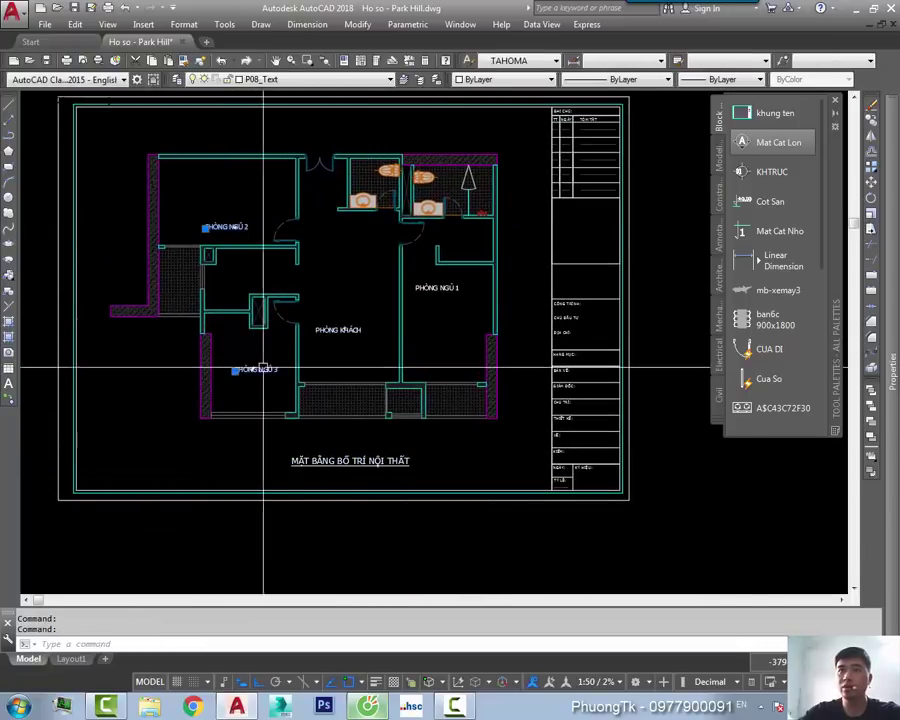
pyautogui.click(360, 329)
pyautogui.press('Escape')
pyautogui.moveTo(273, 398); pyautogui.dragTo(391, 459, button='middle')
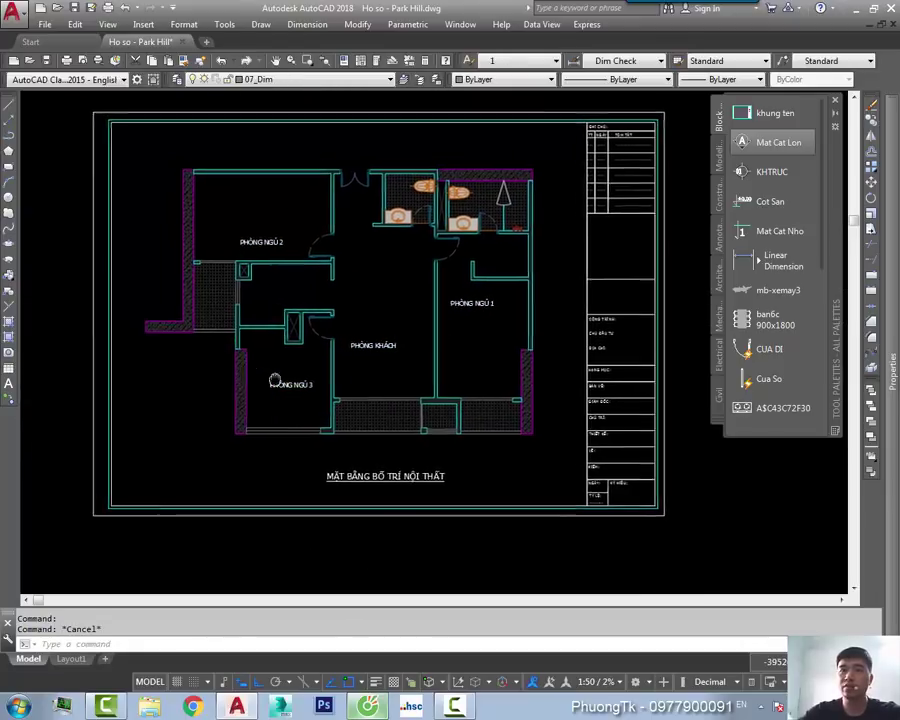
pyautogui.write('dimscale')
pyautogui.press('Return')
# Step: Make in a3 dim1 the current dimension style and set DIMSCALE to 50
pyautogui.press('Escape')
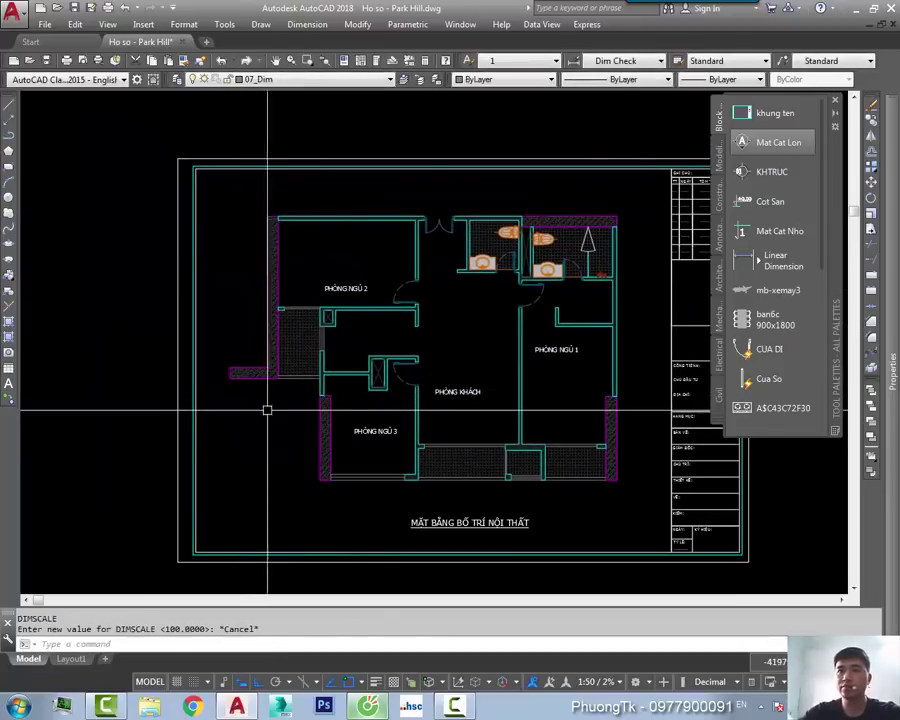
pyautogui.click(616, 61)
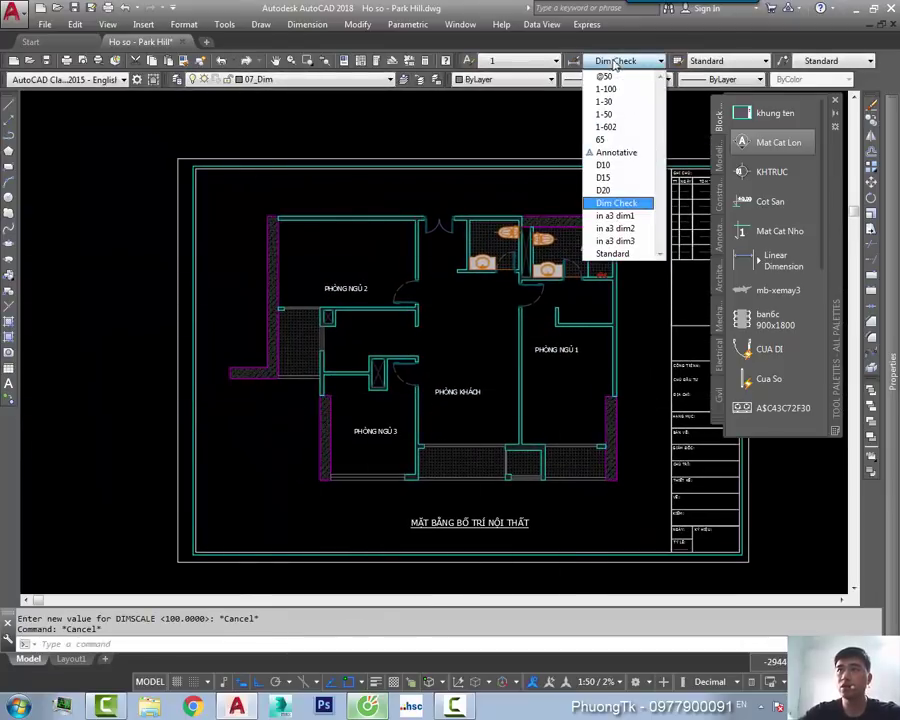
pyautogui.click(616, 216)
pyautogui.moveTo(338, 351); pyautogui.dragTo(350, 322, button='middle')
pyautogui.write('dimscale')
pyautogui.press('Return')
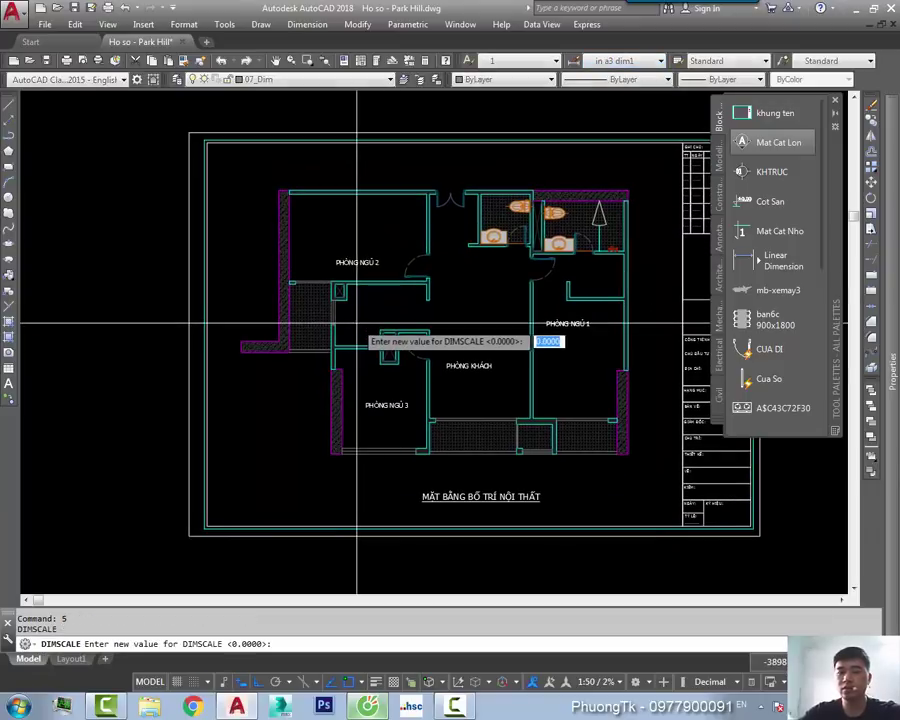
pyautogui.write('50')
pyautogui.press('Return')
# Step: Place a 400 linear dimension below the plan's bottom wall
pyautogui.write('d')
pyautogui.press('Return')
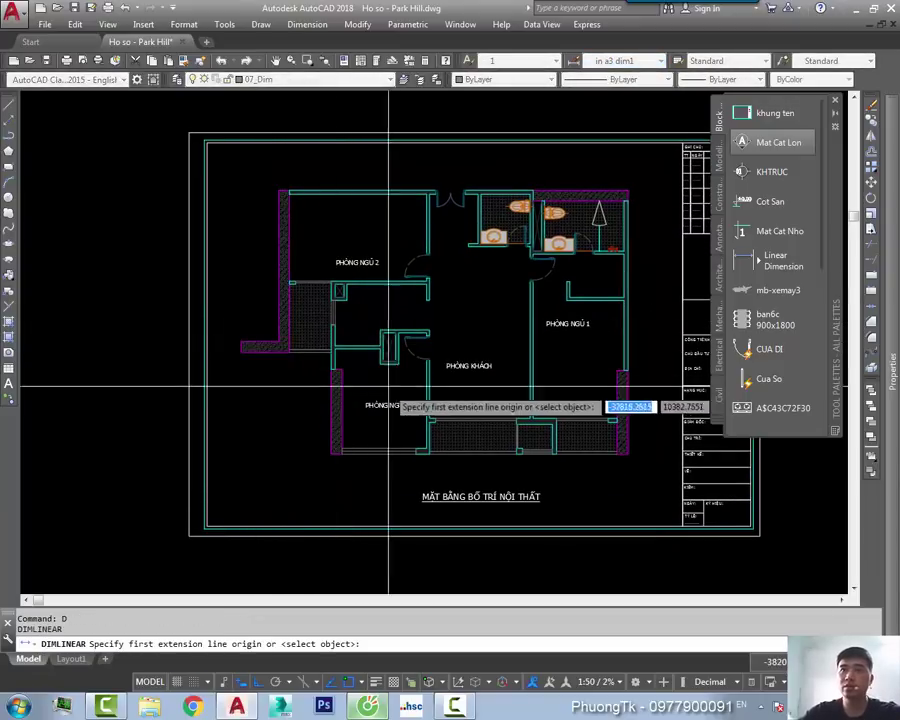
pyautogui.moveTo(386, 388); pyautogui.dragTo(337, 432, button='middle')
pyautogui.scroll(2, 320, 440)
pyautogui.click(258, 438)
pyautogui.click(272, 438)
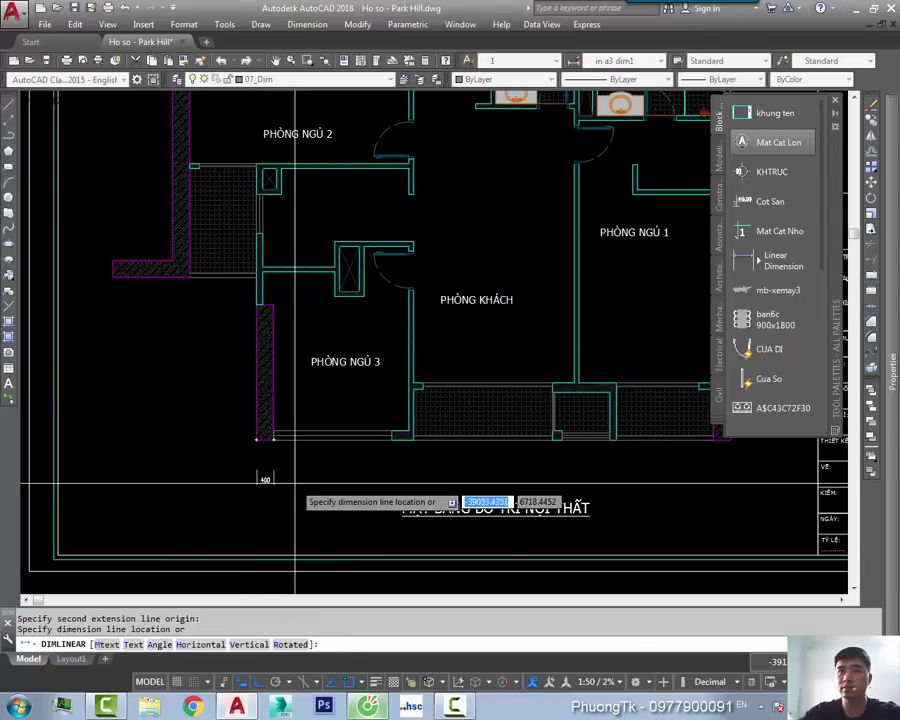
pyautogui.click(295, 487)
pyautogui.moveTo(295, 470); pyautogui.dragTo(282, 426, button='middle')
# Step: Continue the dimension chain from the 400 dimension along the bottom wall
pyautogui.write('dco')
pyautogui.press('Return')
pyautogui.press('Return')
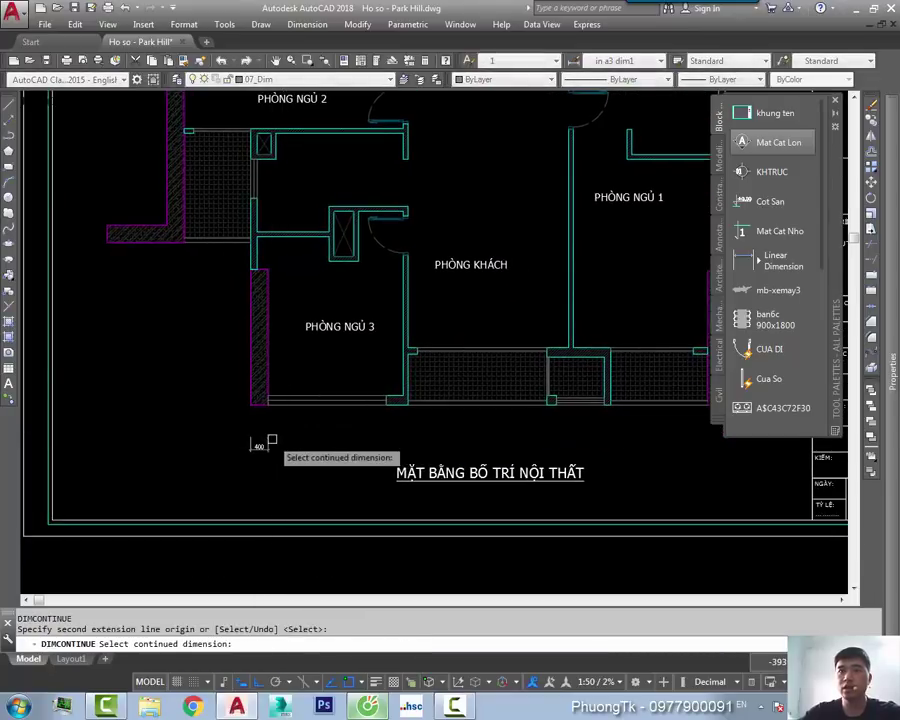
pyautogui.click(264, 444)
pyautogui.click(388, 405)
pyautogui.click(408, 405)
pyautogui.moveTo(408, 405); pyautogui.dragTo(223, 397, button='middle')
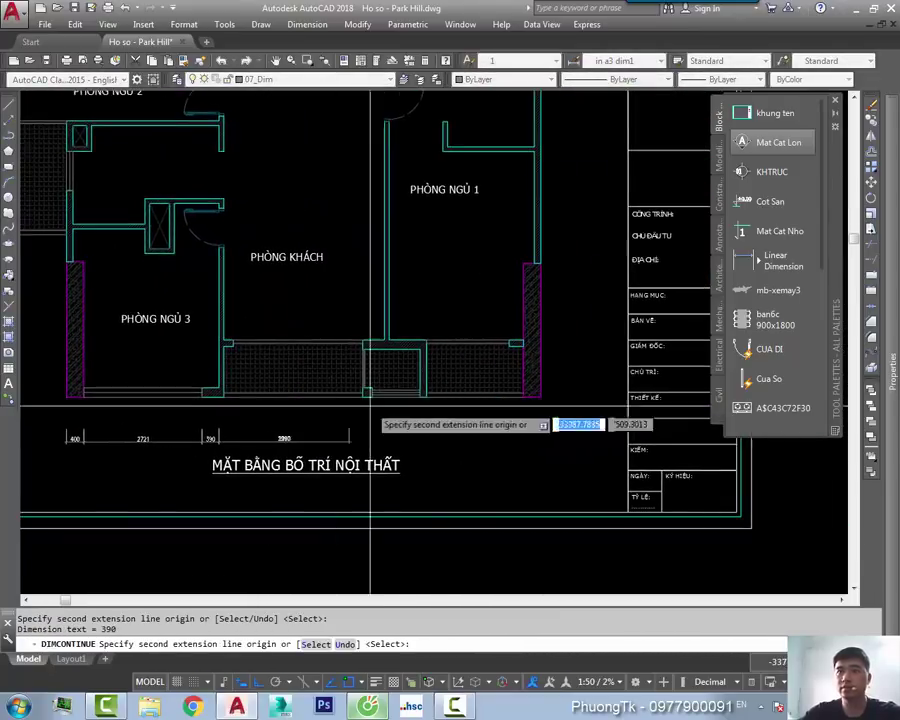
pyautogui.click(228, 346)
pyautogui.click(364, 346)
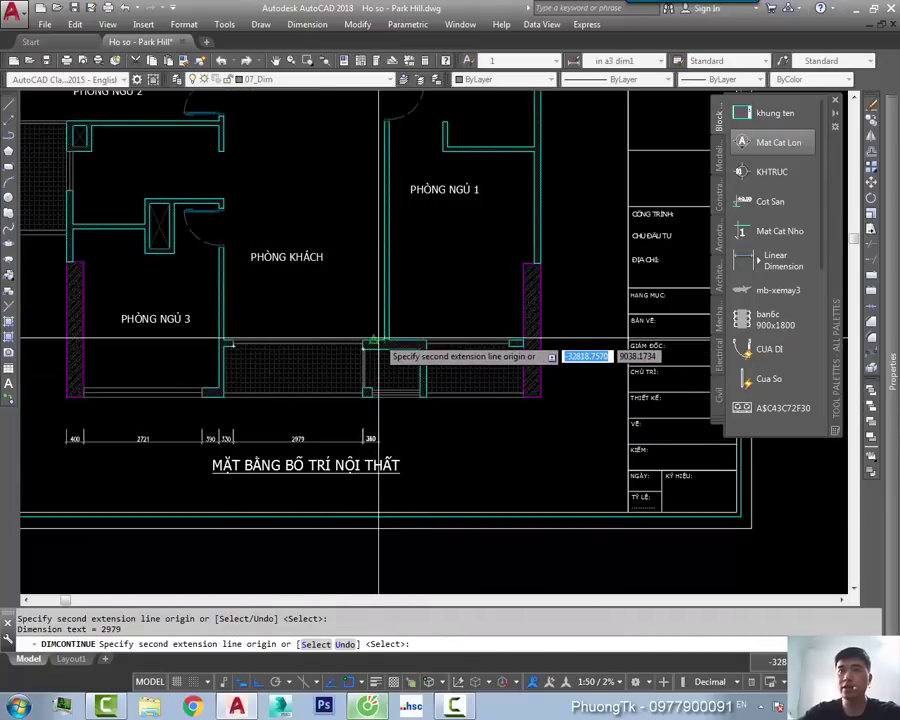
pyautogui.press('Escape')
# Step: Window-select the five chained dimensions and erase them
pyautogui.click(405, 420)
pyautogui.click(50, 450)
pyautogui.write('e')
pyautogui.press('Return')
pyautogui.scroll(-5, 410, 420)
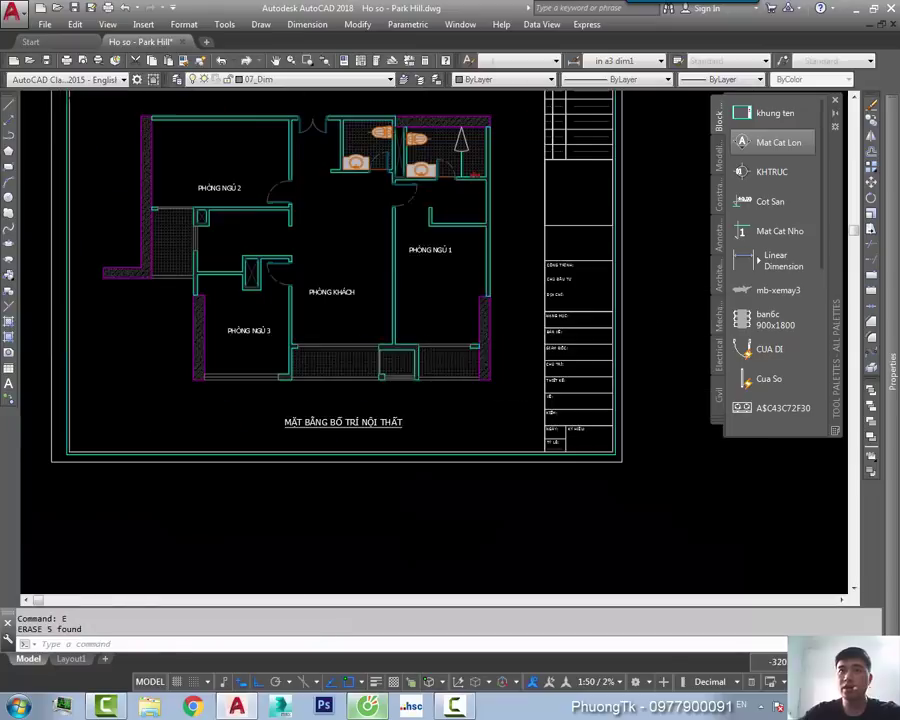
# Step: Make Dim Check the current dimension style from the style dropdown
pyautogui.moveTo(430, 341); pyautogui.dragTo(430, 349, button='middle')
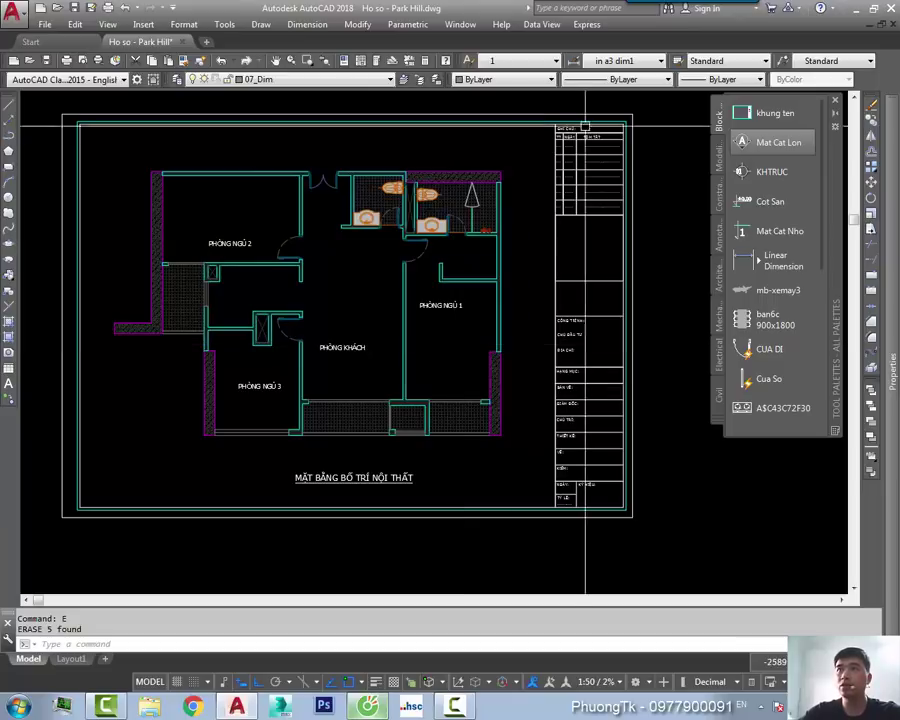
pyautogui.click(612, 61)
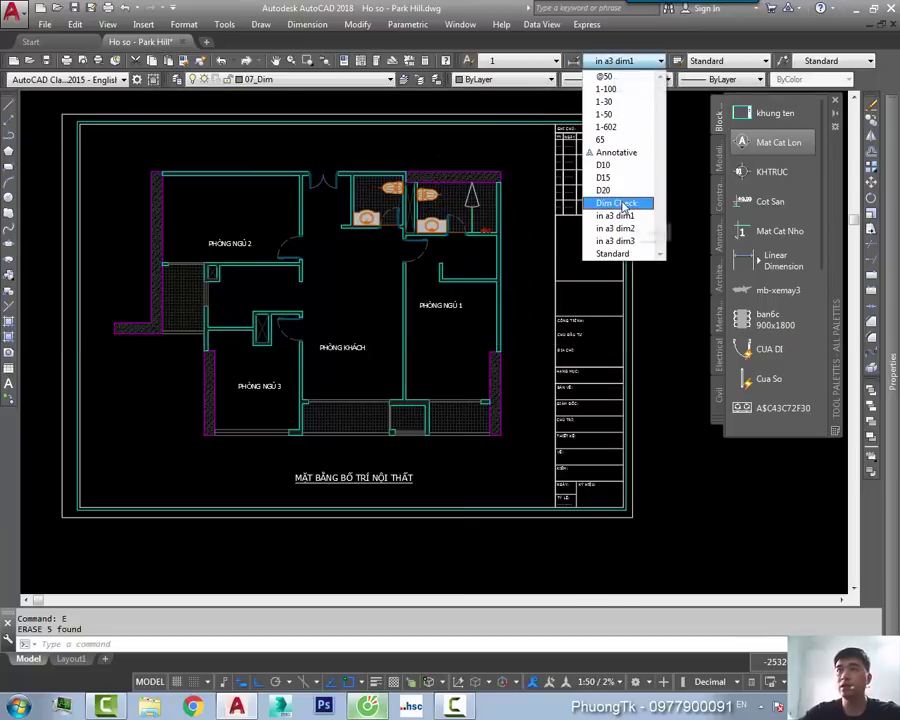
pyautogui.click(624, 204)
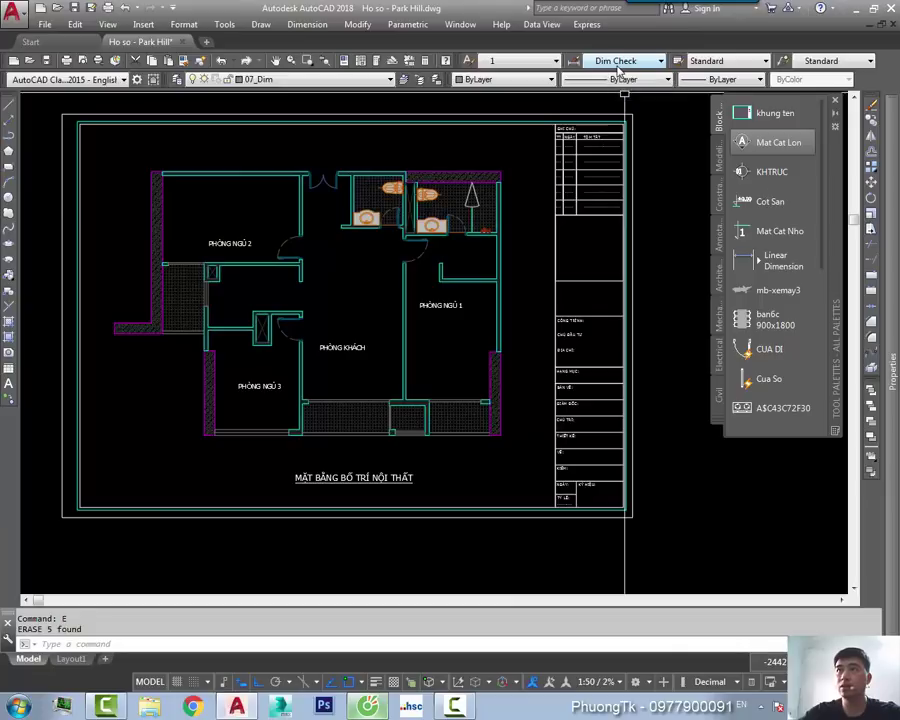
pyautogui.moveTo(486, 256); pyautogui.dragTo(444, 286, button='middle')
# Step: In the Dimension Style Manager, review in a3 dim1, then select Dim Check and choose Modify
pyautogui.click(573, 61)
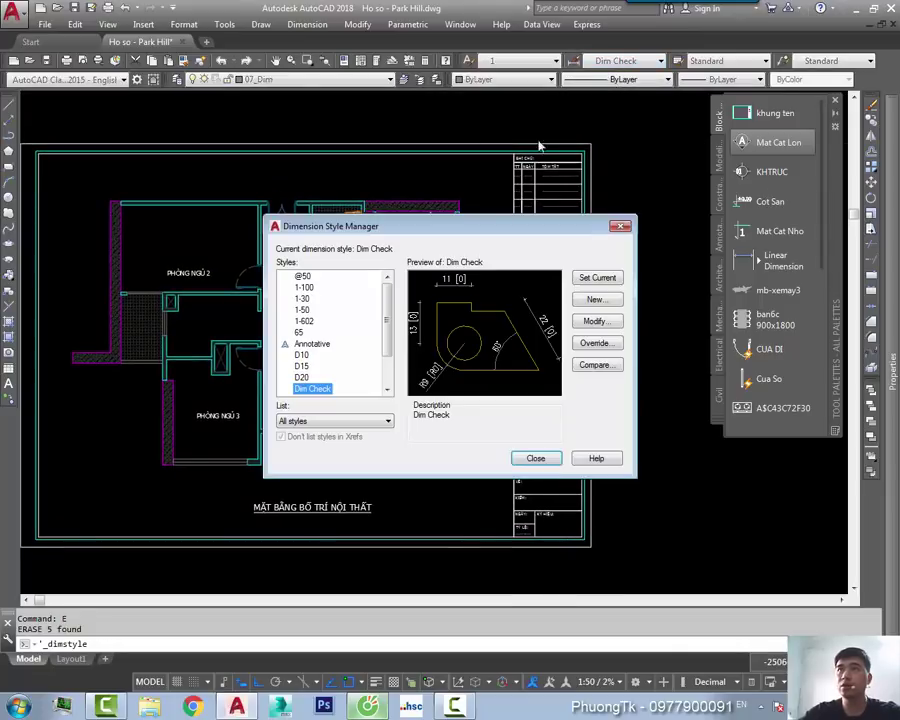
pyautogui.scroll(-1, 387, 360)
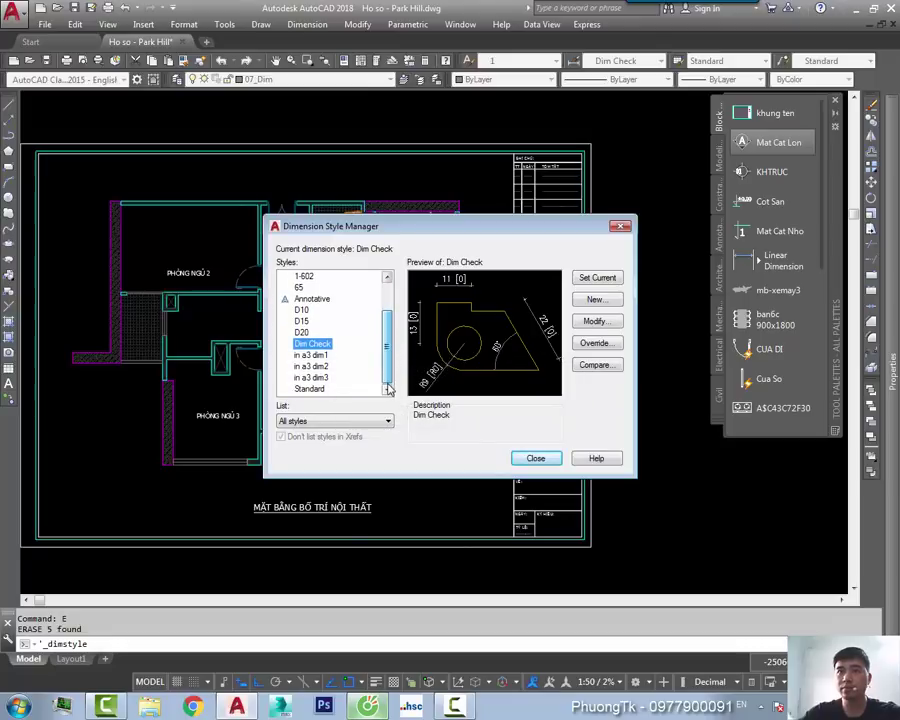
pyautogui.click(323, 356)
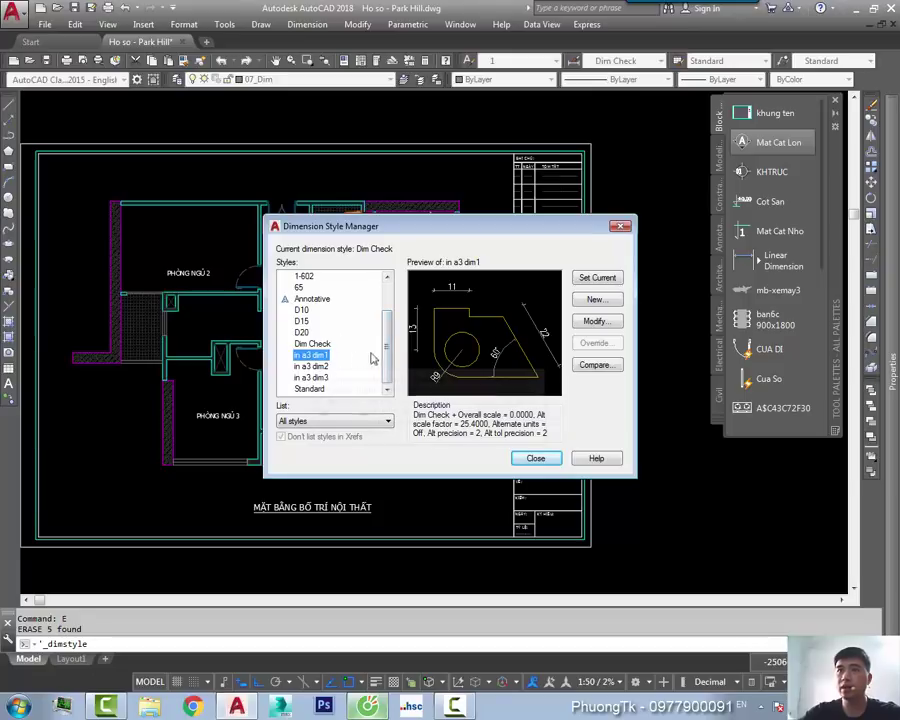
pyautogui.click(597, 300)
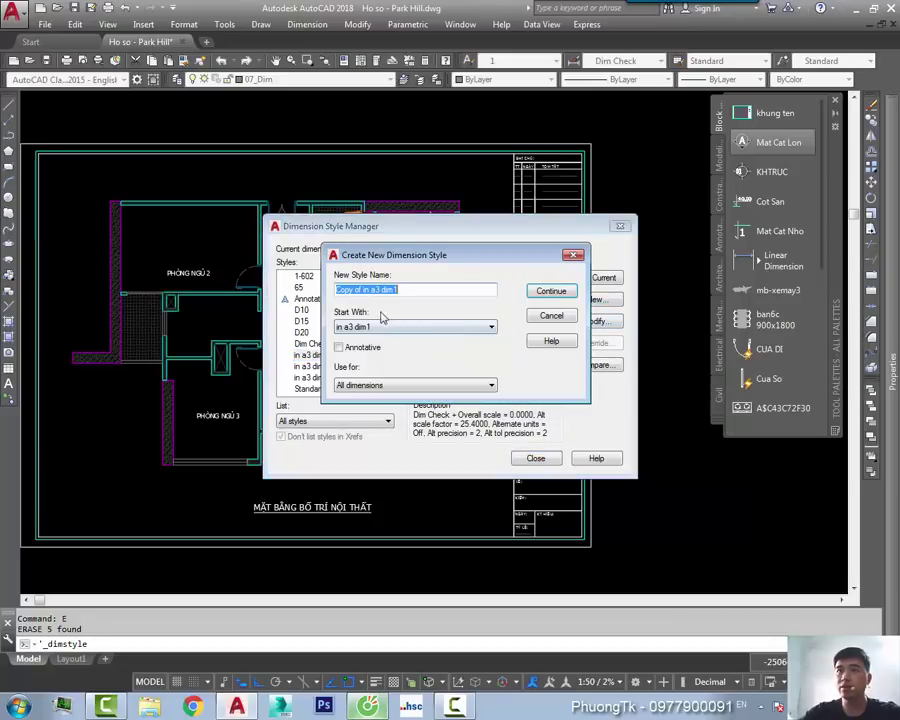
pyautogui.click(573, 256)
pyautogui.click(312, 343)
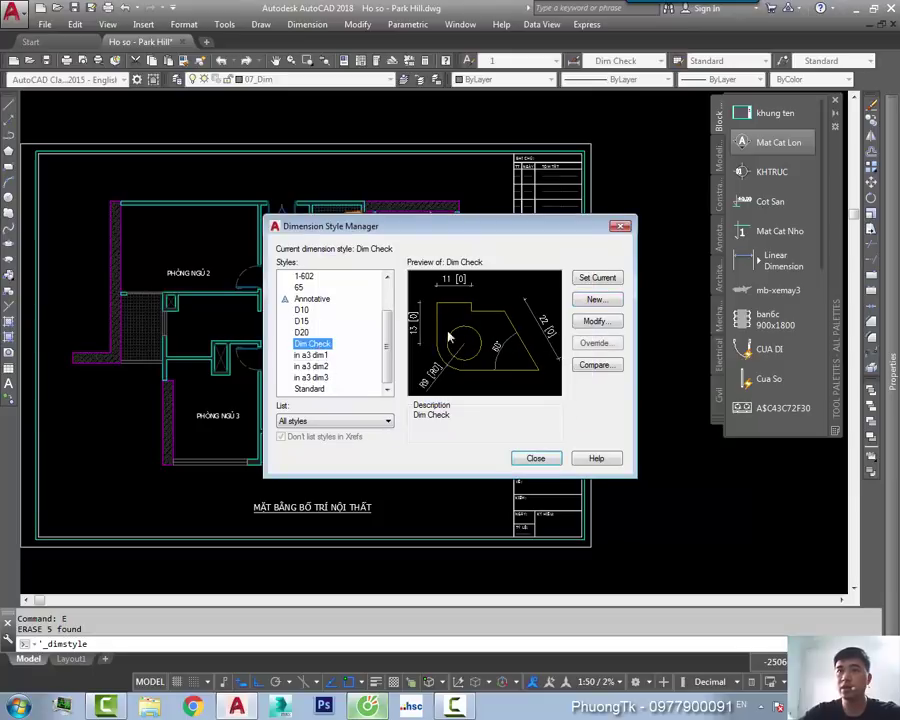
pyautogui.click(595, 321)
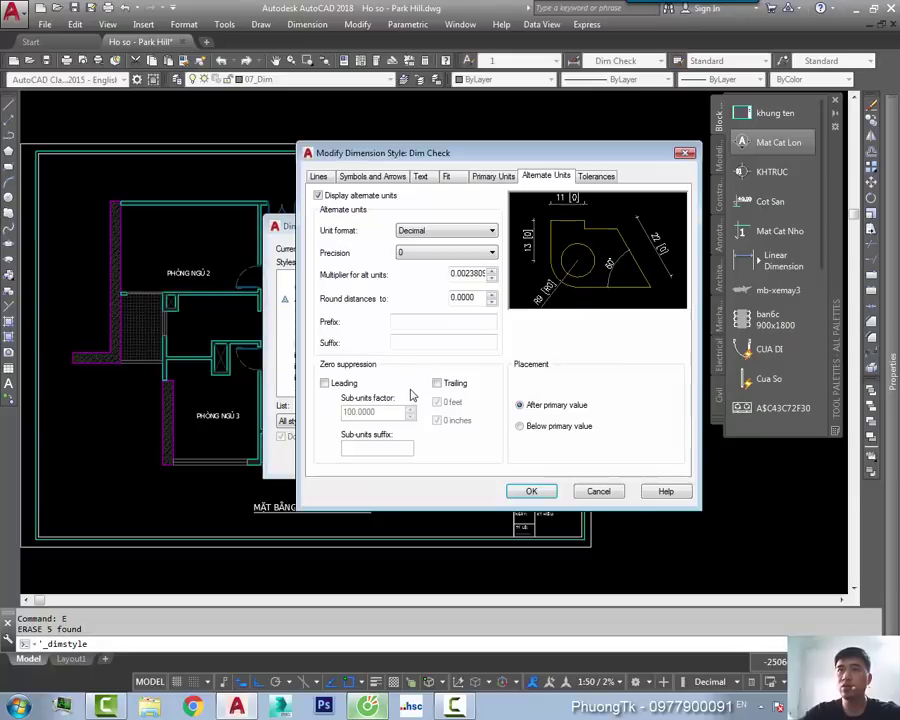
# Step: Review the style's tabs, then set Dim Check's alternate-units multiplier to 1/420 and confirm
pyautogui.click(318, 176)
pyautogui.click(372, 176)
pyautogui.click(420, 176)
pyautogui.click(318, 176)
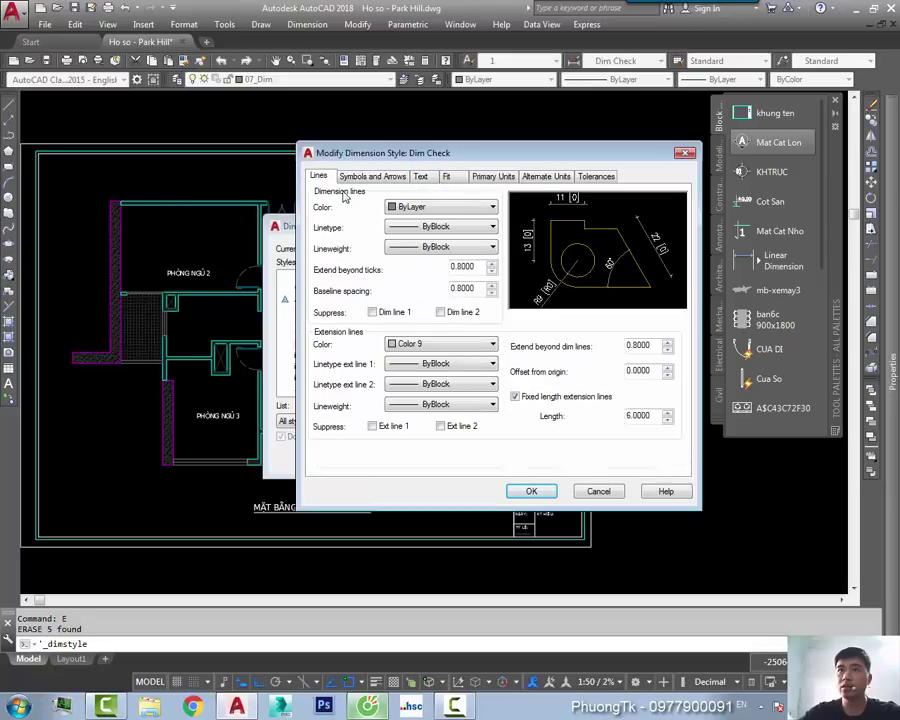
pyautogui.click(550, 177)
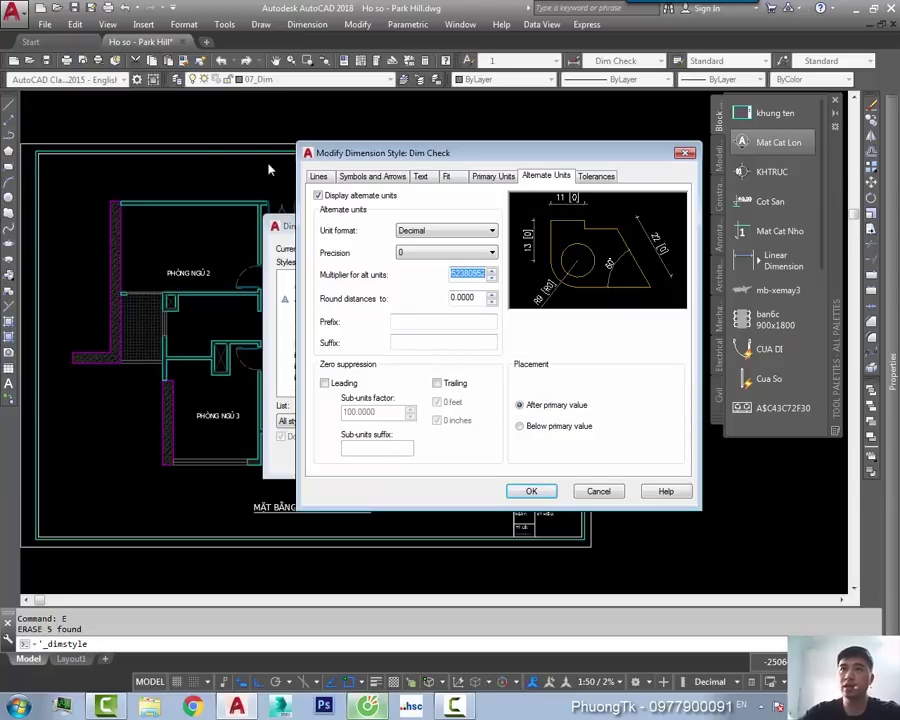
pyautogui.moveTo(392, 160); pyautogui.dragTo(378, 241)
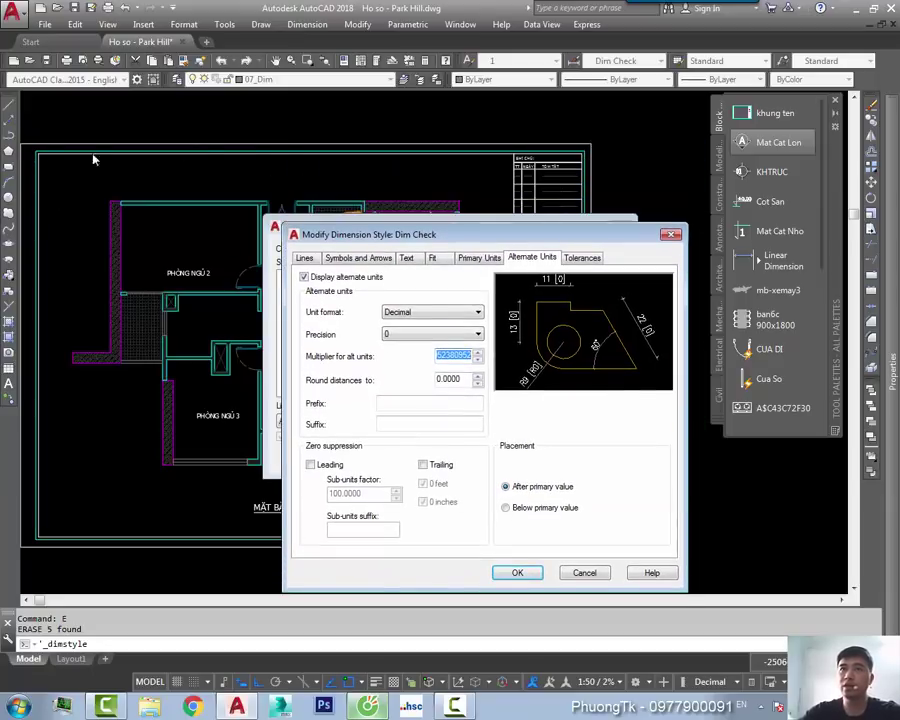
pyautogui.moveTo(551, 240); pyautogui.dragTo(518, 150)
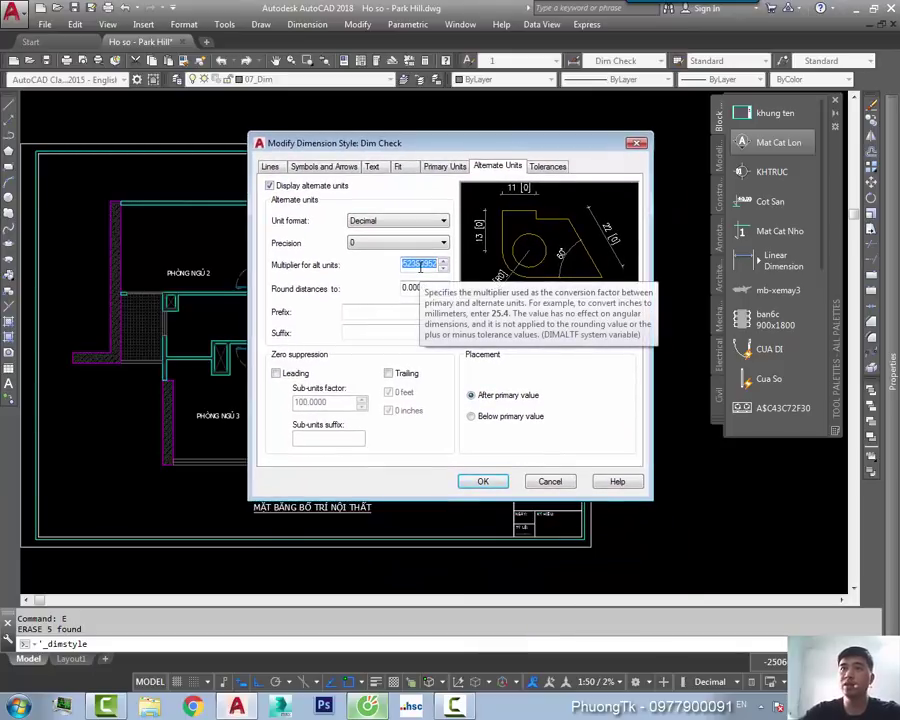
pyautogui.write('1/420')
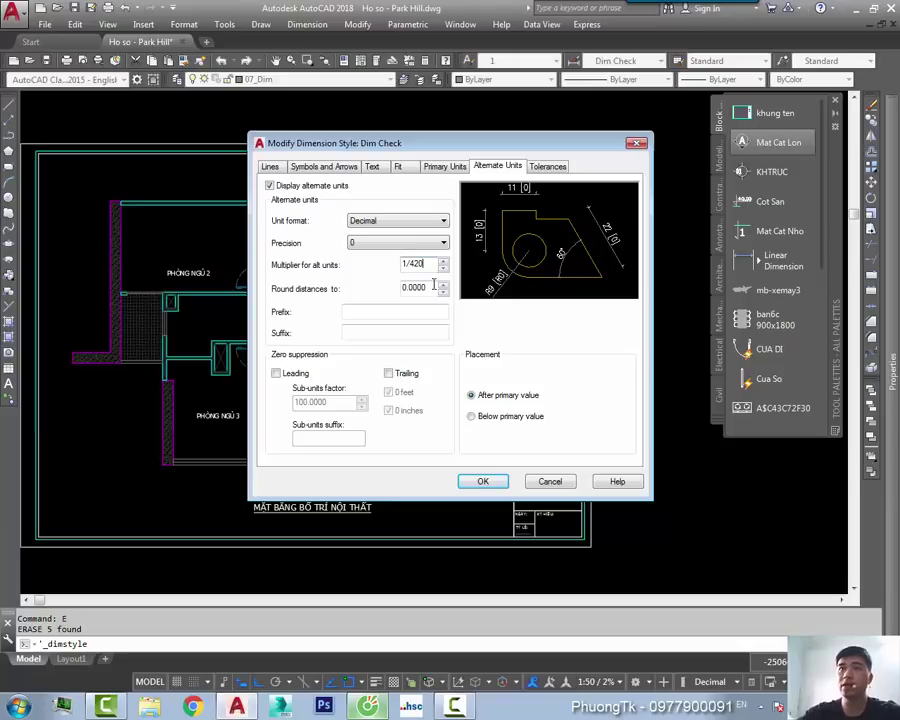
pyautogui.click(481, 478)
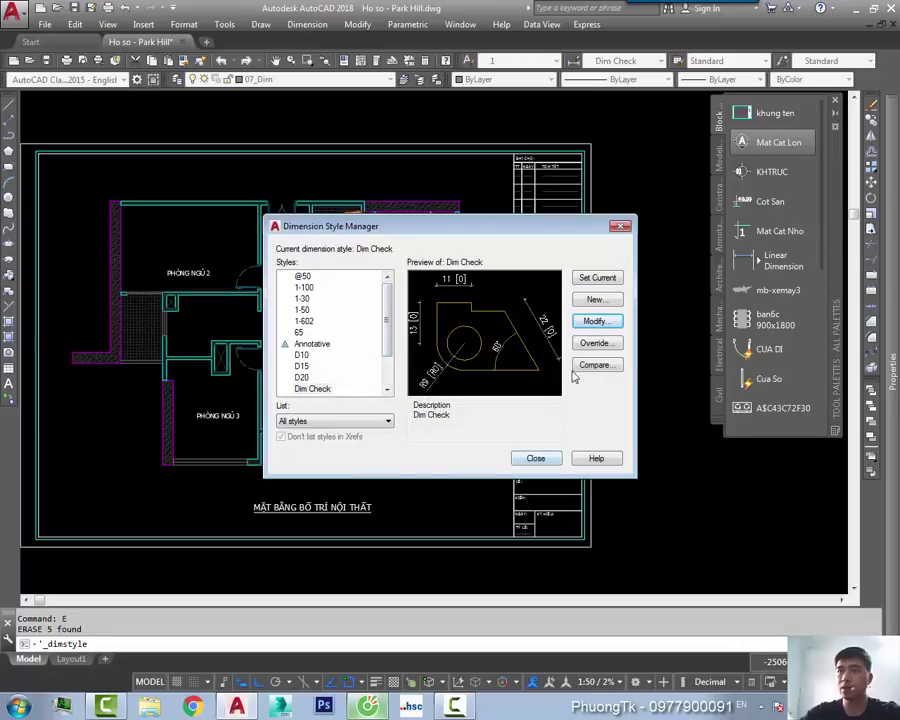
# Step: Close the Dimension Style Manager and try a trial linear dimension from the wall corner, then cancel
pyautogui.click(536, 458)
pyautogui.scroll(-3, 315, 372)
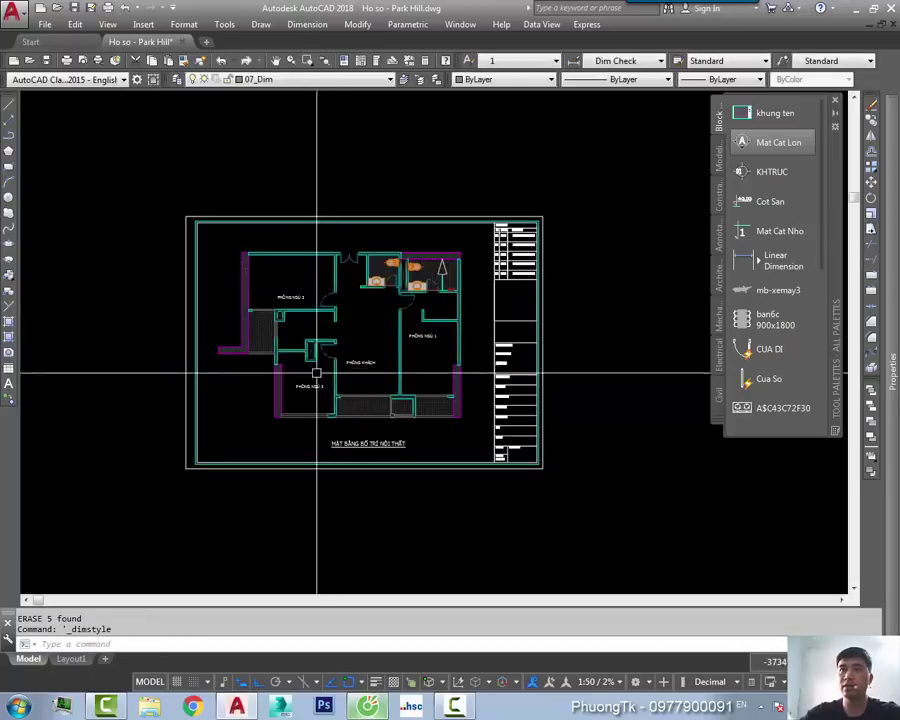
pyautogui.scroll(1, 291, 356)
pyautogui.write('d')
pyautogui.press('Return')
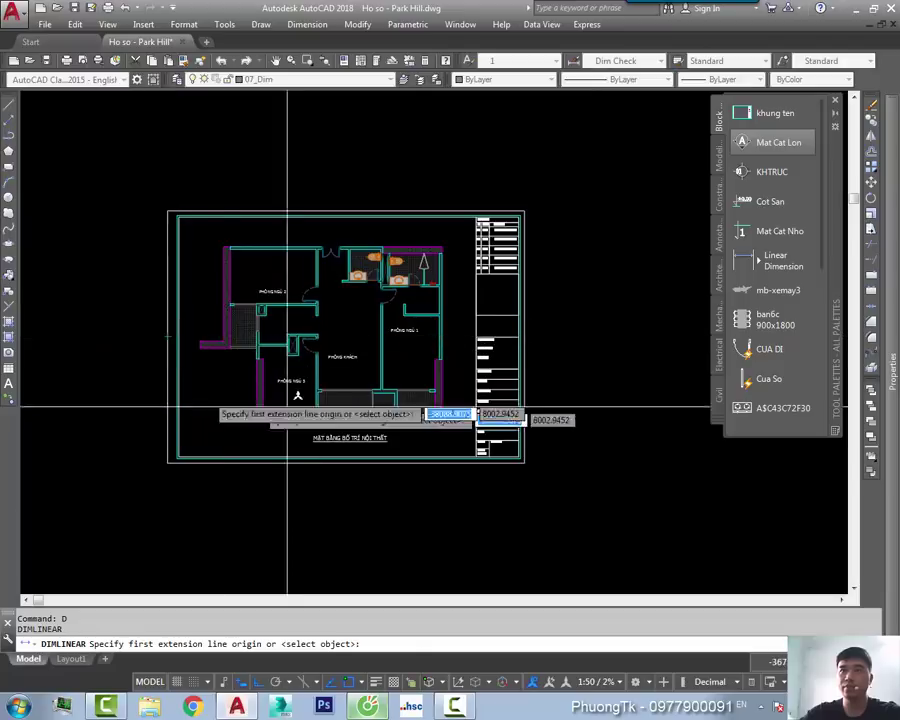
pyautogui.click(200, 345)
pyautogui.click(524, 346)
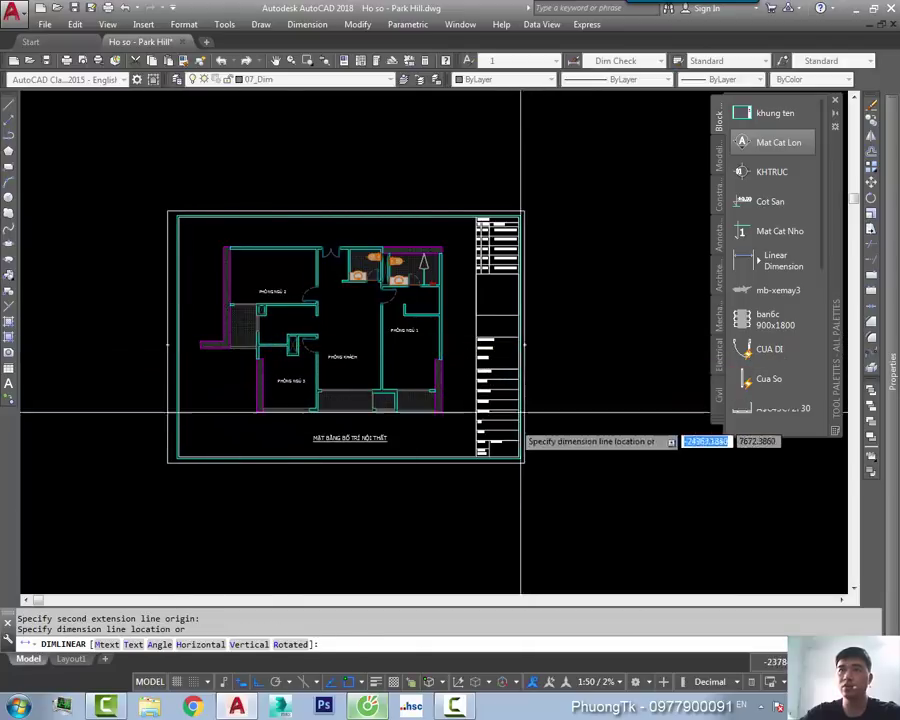
pyautogui.press('Escape')
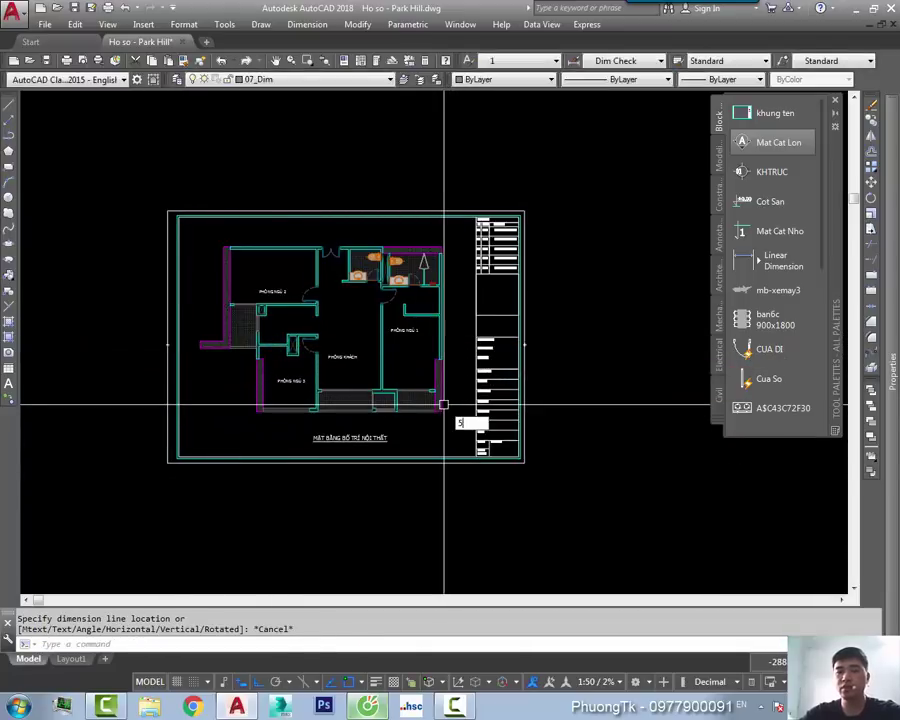
# Step: Set DIMSCALE to 100 and test a linear dimension across the frame, then cancel
pyautogui.press('Return')
pyautogui.press('Return')
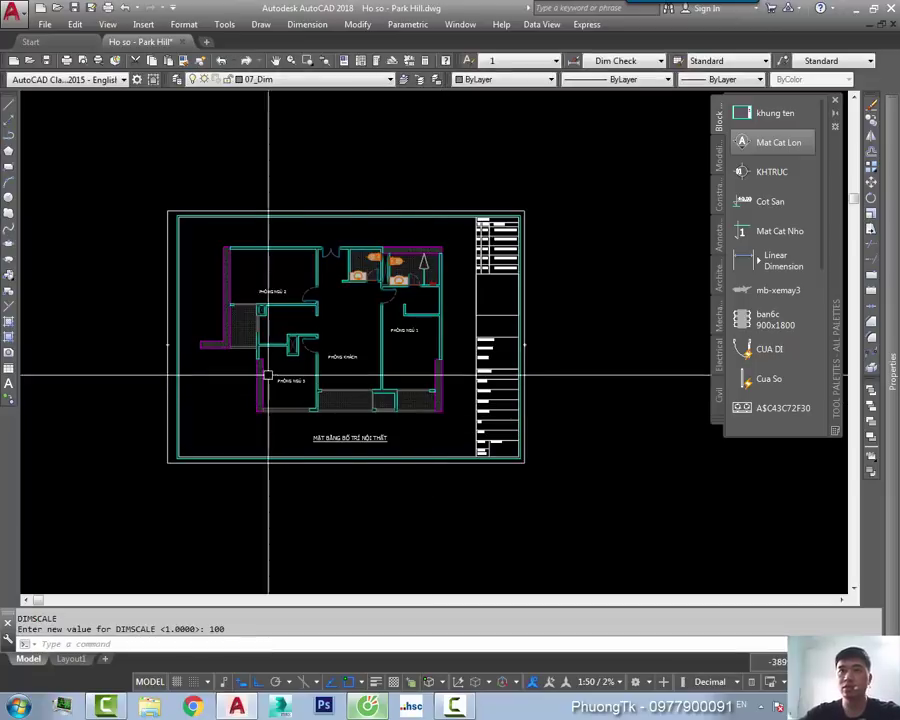
pyautogui.write('dli')
pyautogui.press('Return')
pyautogui.click(168, 346)
pyautogui.click(523, 353)
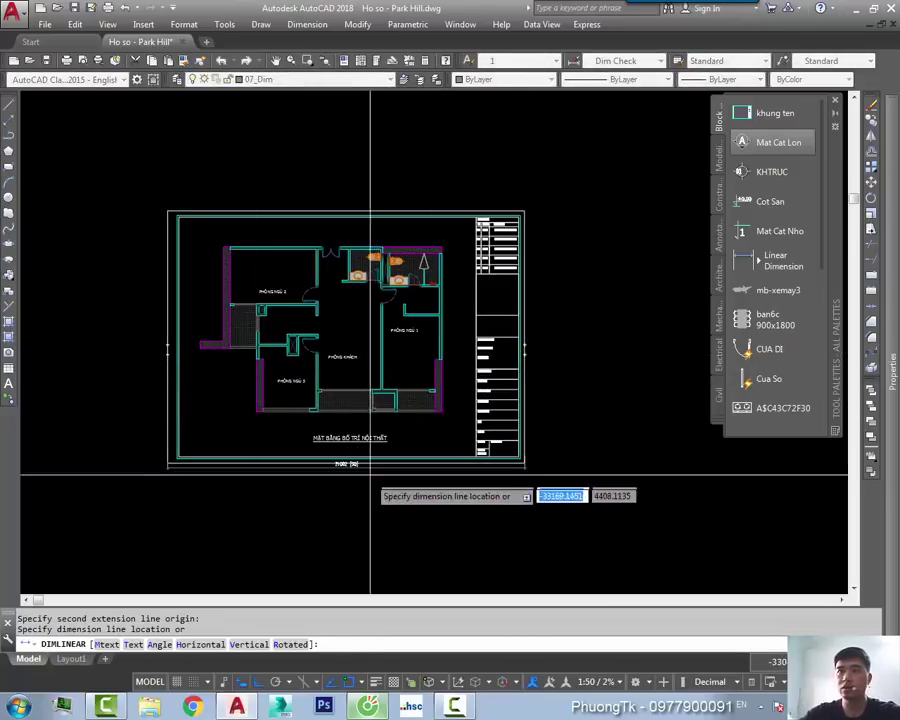
pyautogui.scroll(2, 367, 486)
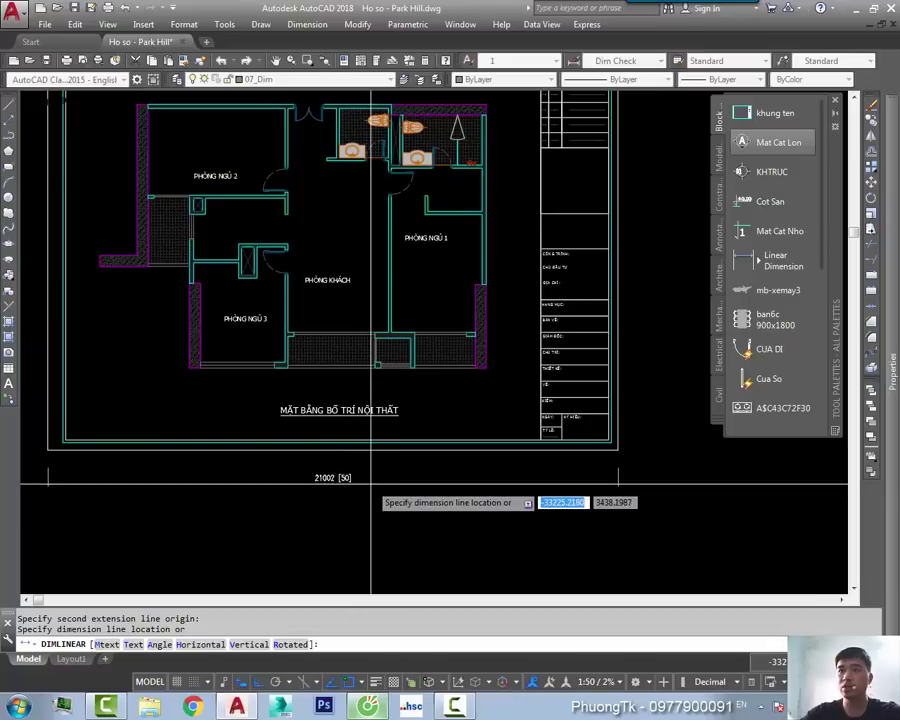
pyautogui.press('Escape')
# Step: Select the title-block frame, pan the sheet back toward centre, and clear the selection
pyautogui.scroll(-2, 540, 430)
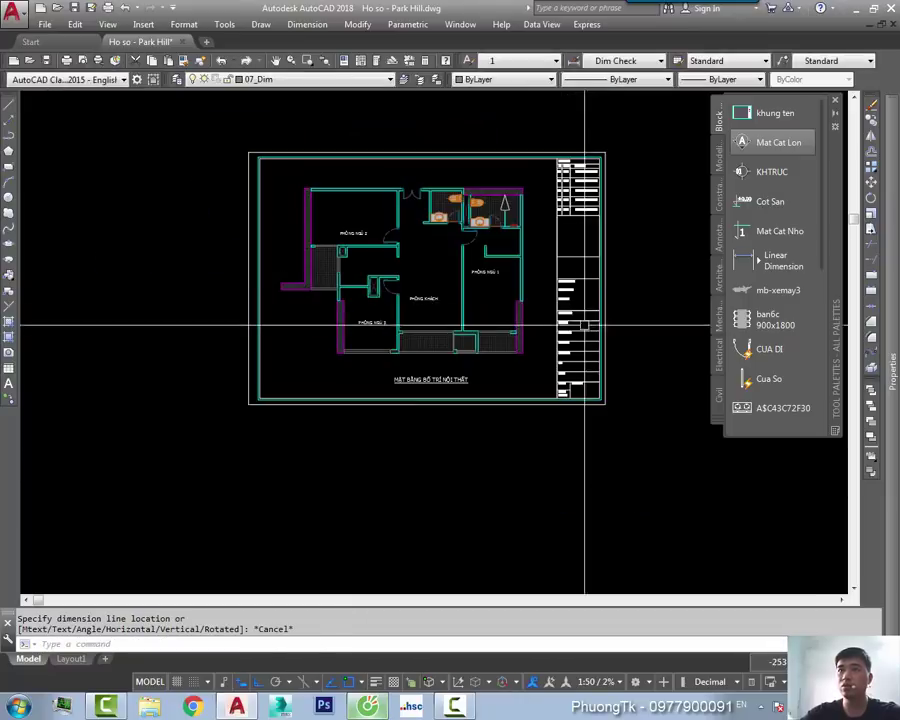
pyautogui.click(566, 302)
pyautogui.scroll(1, 537, 338)
pyautogui.moveTo(537, 338); pyautogui.dragTo(457, 367, button='middle')
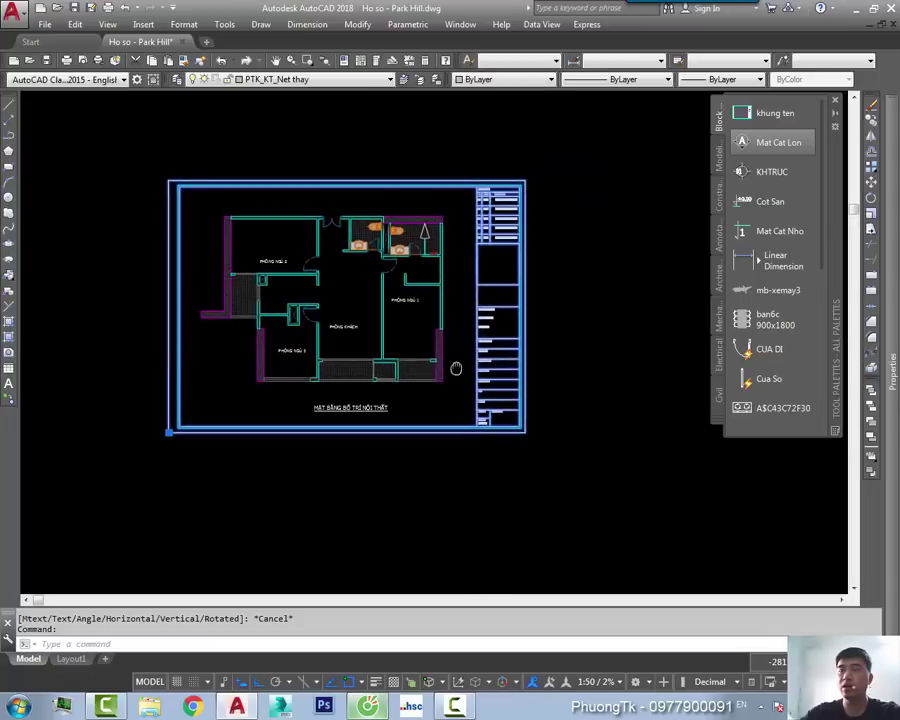
pyautogui.press('Escape')
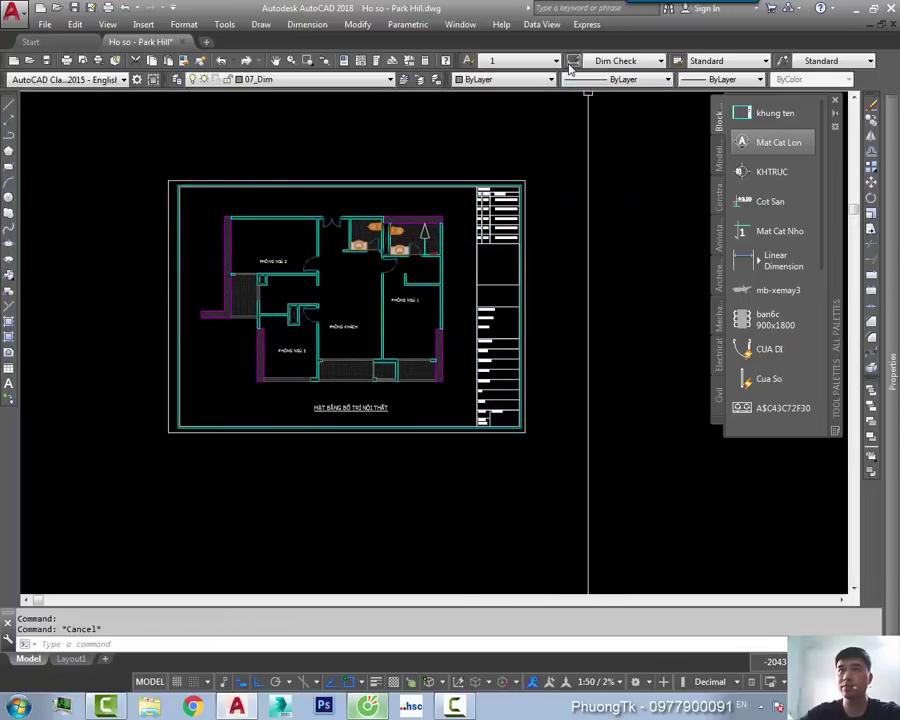
# Step: Preview the Dim Check style in the Dimension Style Manager and close it
pyautogui.click(573, 61)
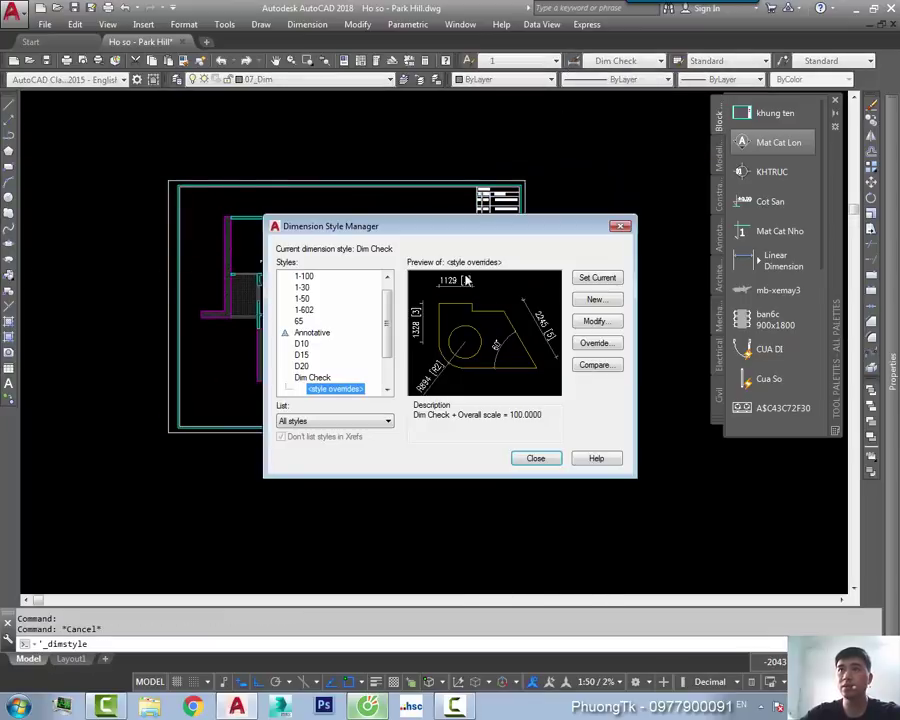
pyautogui.click(316, 378)
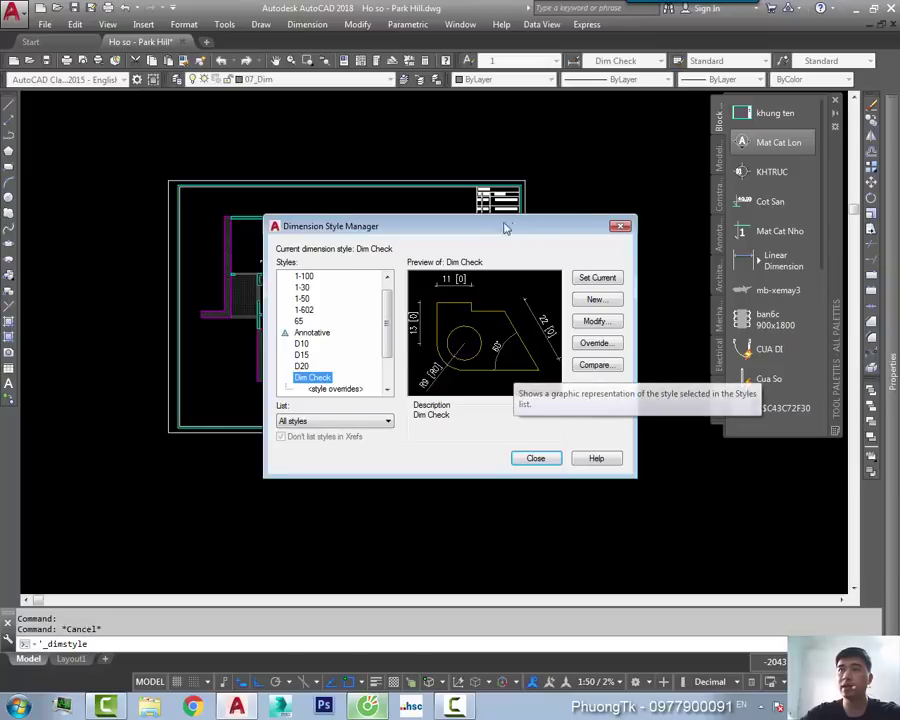
pyautogui.moveTo(505, 229); pyautogui.dragTo(462, 226)
pyautogui.click(577, 226)
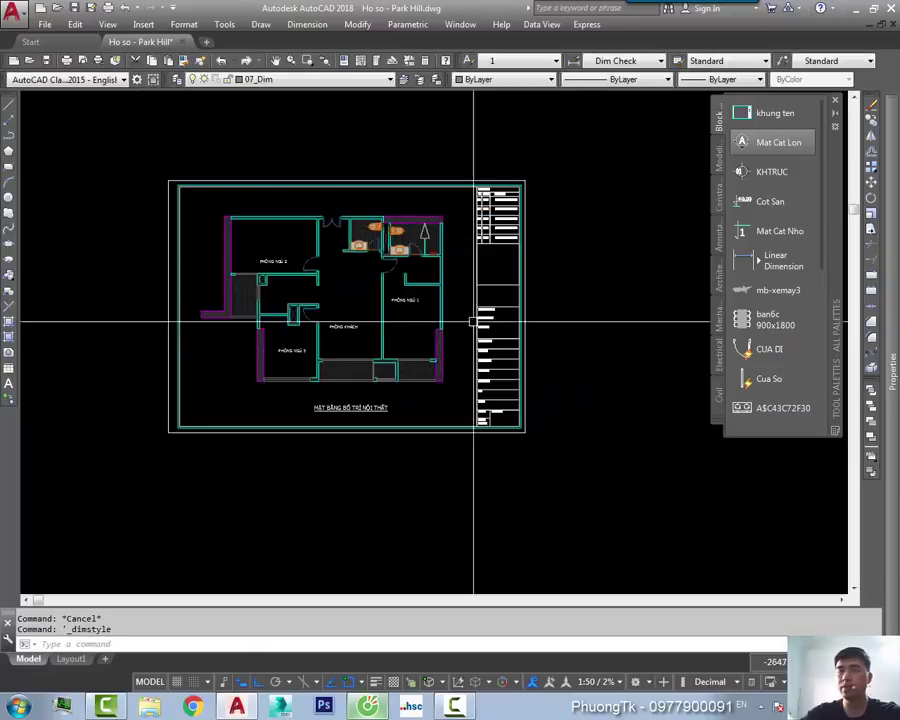
# Step: Pan up and left, briefly selecting and deselecting the top-left sheet
pyautogui.scroll(-4, 457, 374)
pyautogui.moveTo(457, 374); pyautogui.dragTo(382, 320, button='middle')
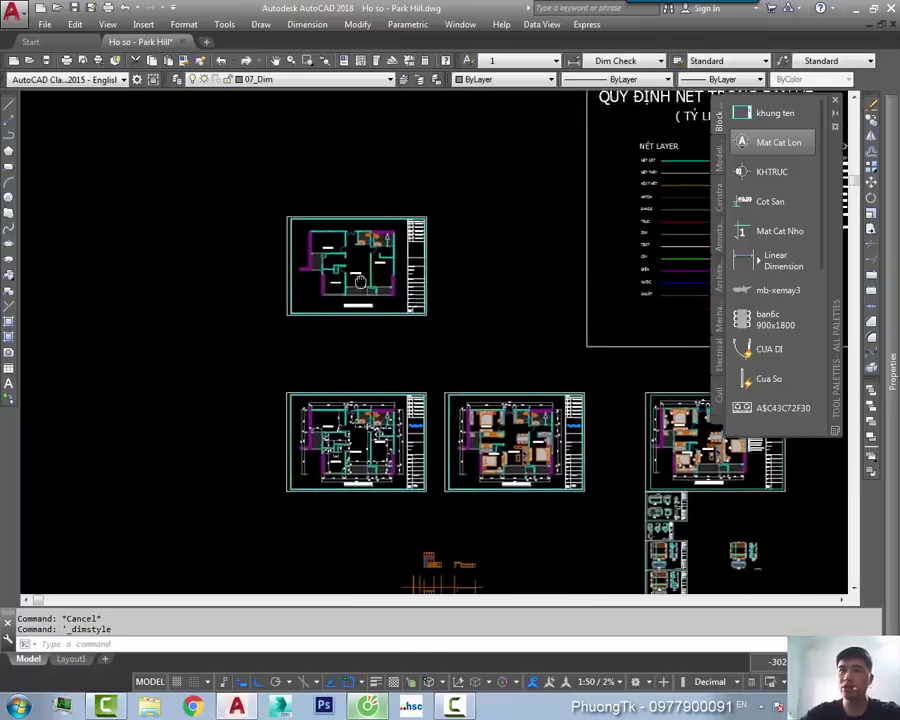
pyautogui.click(389, 291)
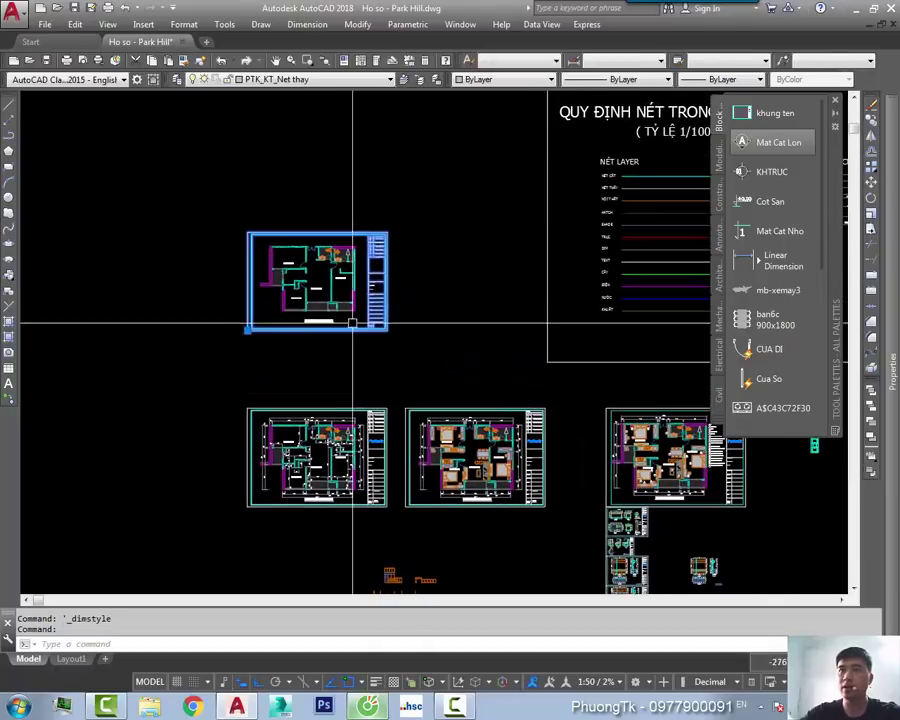
pyautogui.press('Escape')
pyautogui.scroll(4, 354, 322)
pyautogui.scroll(-4, 382, 280)
pyautogui.scroll(3, 427, 315)
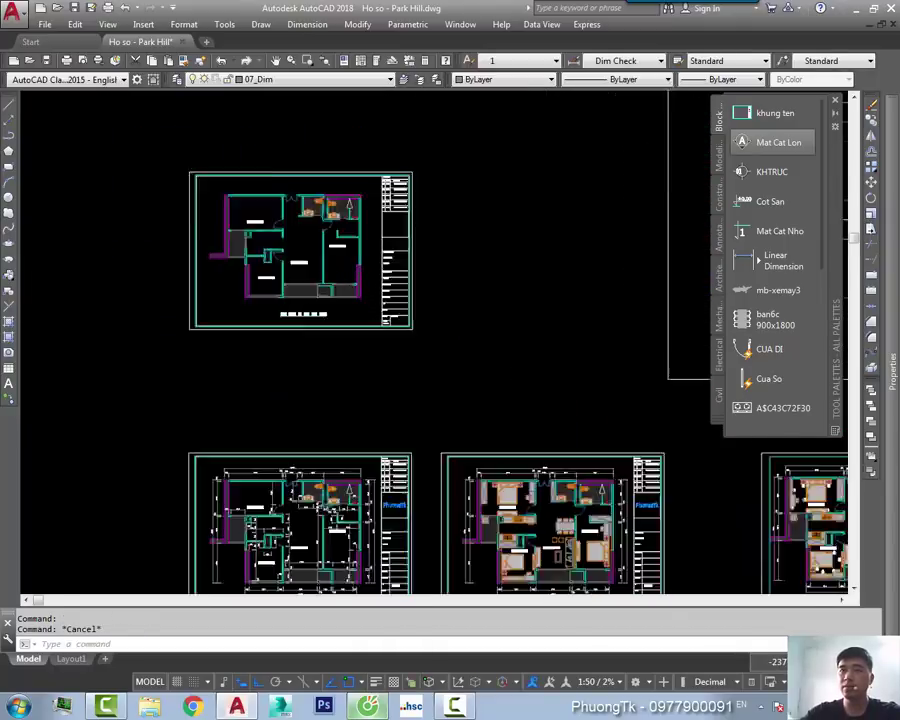
pyautogui.scroll(-3, 440, 340)
# Step: Pan across the sheets so the floor plan fills the top, then drop down the dimension style list
pyautogui.moveTo(374, 329); pyautogui.dragTo(240, 195, button='middle')
pyautogui.moveTo(602, 308); pyautogui.dragTo(432, 350, button='middle')
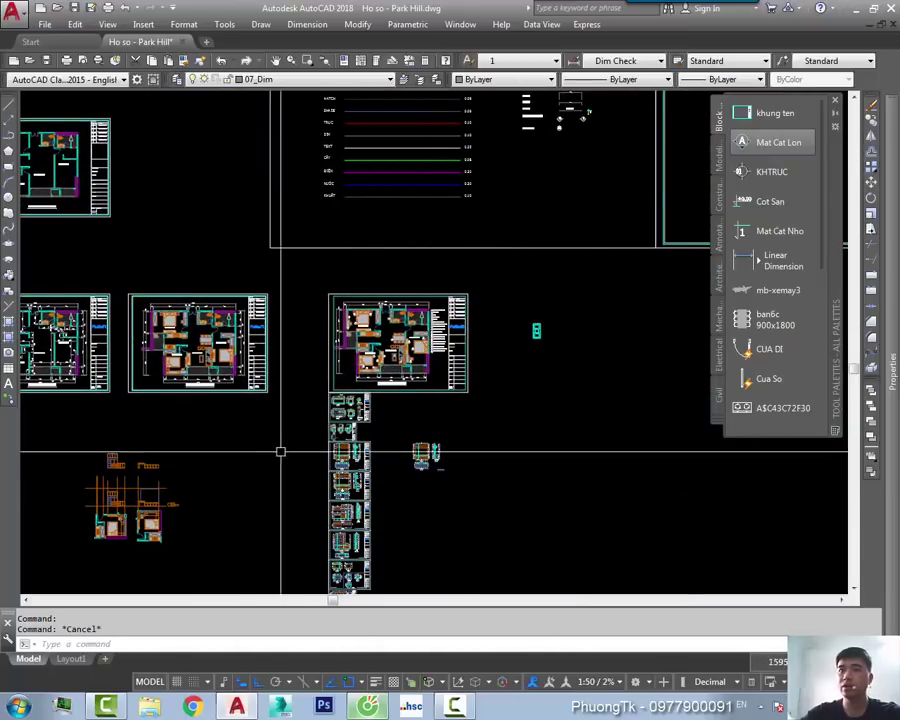
pyautogui.scroll(3, 400, 432)
pyautogui.moveTo(530, 586); pyautogui.dragTo(545, 466, button='middle')
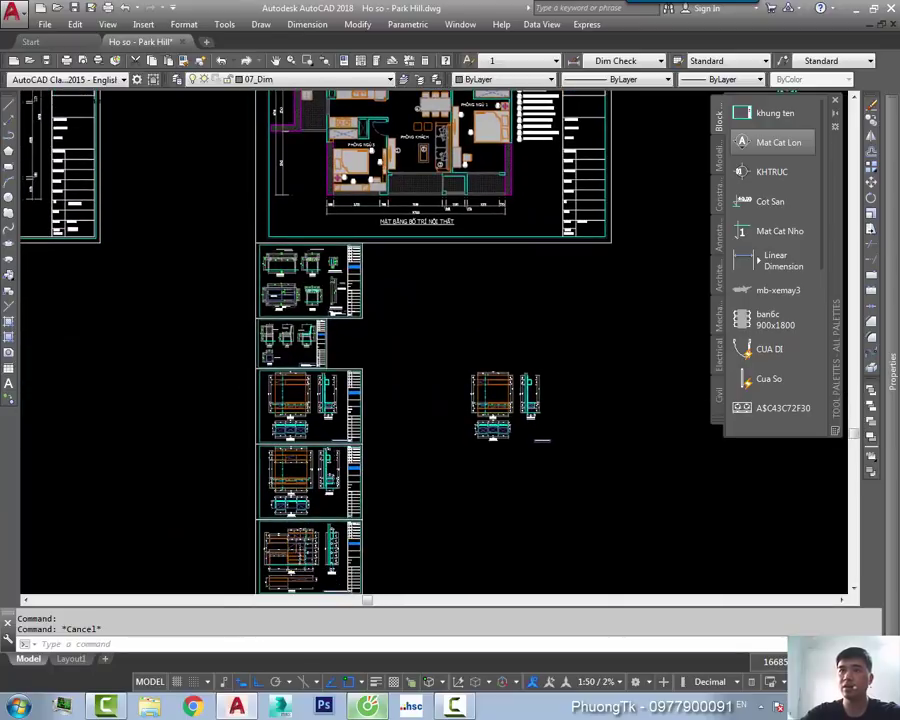
pyautogui.scroll(-3, 352, 345)
pyautogui.scroll(-2, 382, 380)
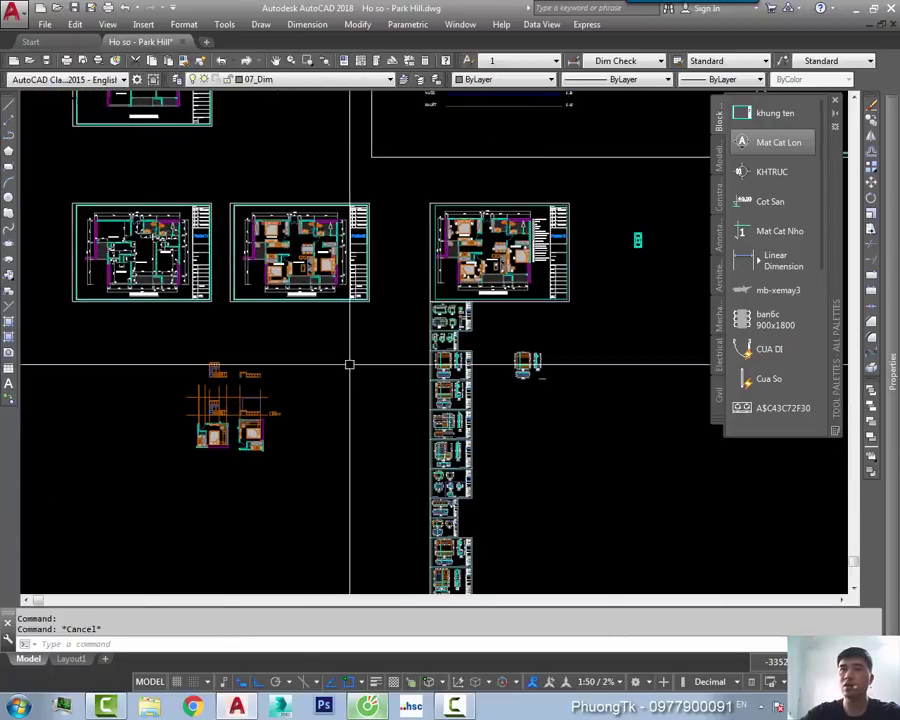
pyautogui.moveTo(504, 375); pyautogui.dragTo(366, 364, button='middle')
pyautogui.scroll(6, 534, 377)
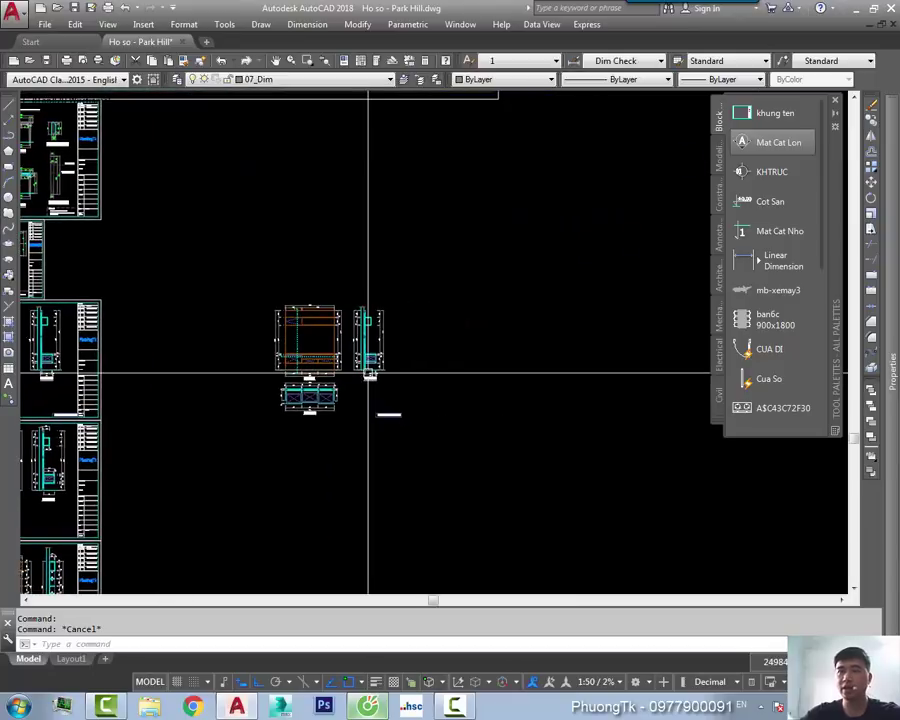
pyautogui.click(605, 62)
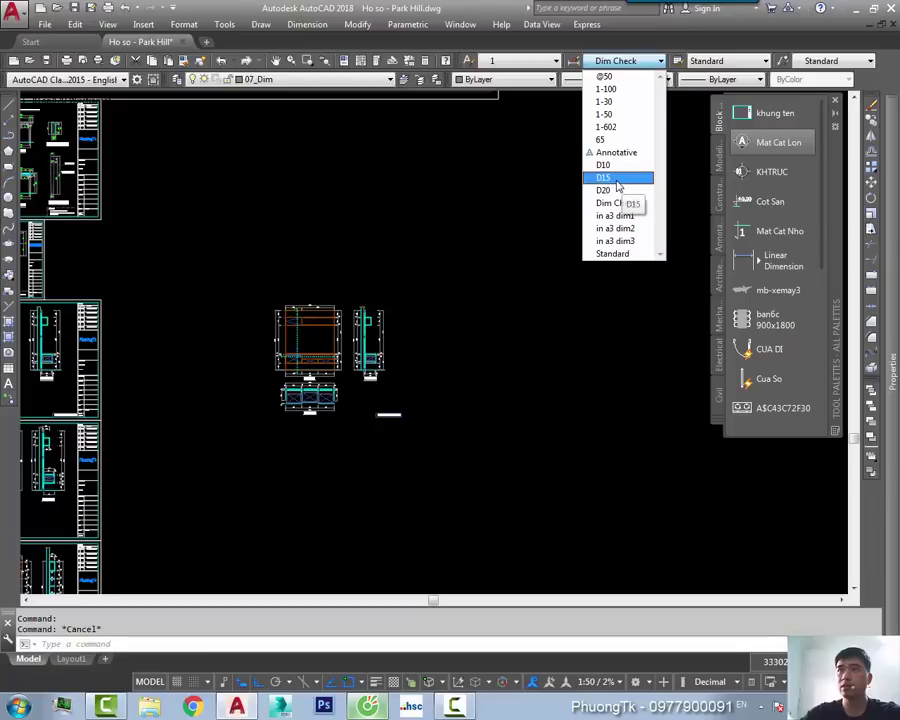
# Step: Make D20 current and place a 6335 linear dimension below the TV-stand drawings
pyautogui.click(613, 190)
pyautogui.write('d')
pyautogui.press('Return')
pyautogui.scroll(3, 266, 356)
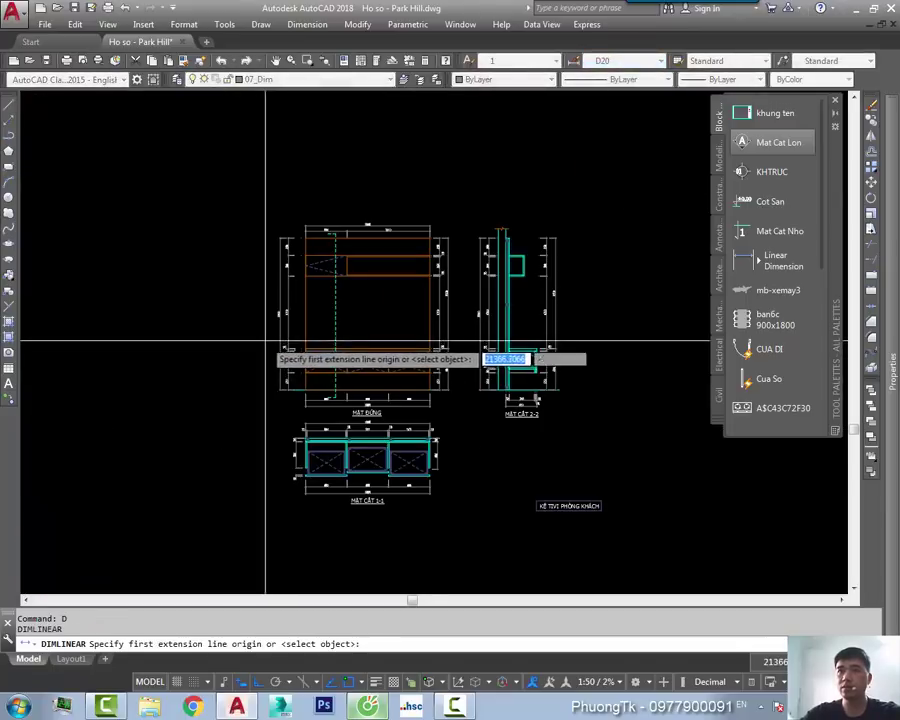
pyautogui.click(240, 336)
pyautogui.moveTo(280, 332); pyautogui.dragTo(113, 324, button='middle')
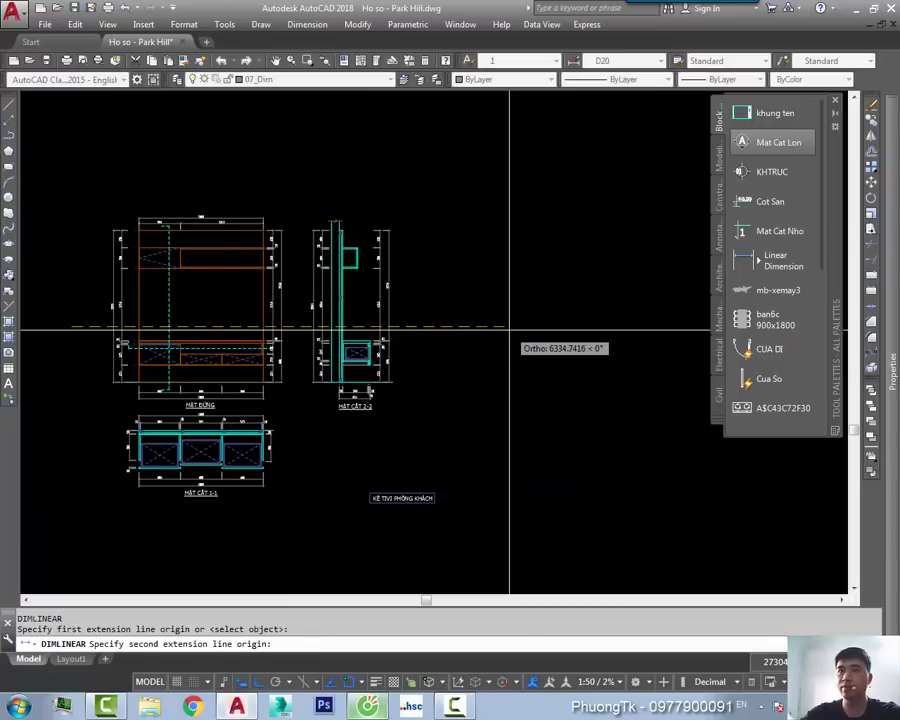
pyautogui.click(510, 329)
pyautogui.moveTo(502, 400); pyautogui.dragTo(534, 370, button='middle')
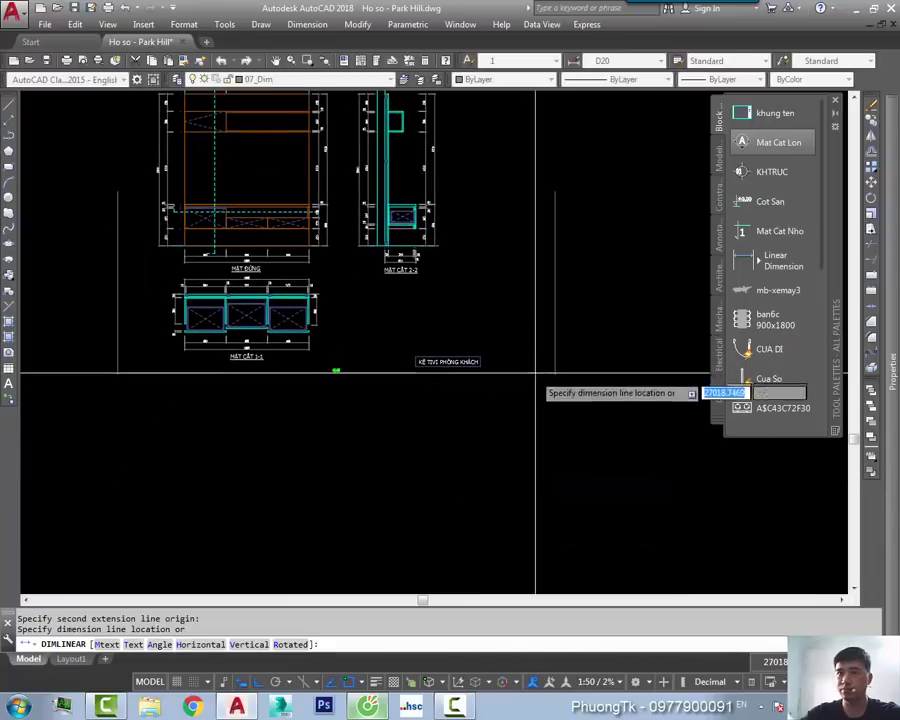
pyautogui.scroll(2, 361, 401)
pyautogui.click(361, 395)
pyautogui.scroll(3, 348, 380)
pyautogui.scroll(2, 358, 322)
# Step: Select, deselect and reselect the new 6335 dimension while zooming in and out
pyautogui.click(274, 404)
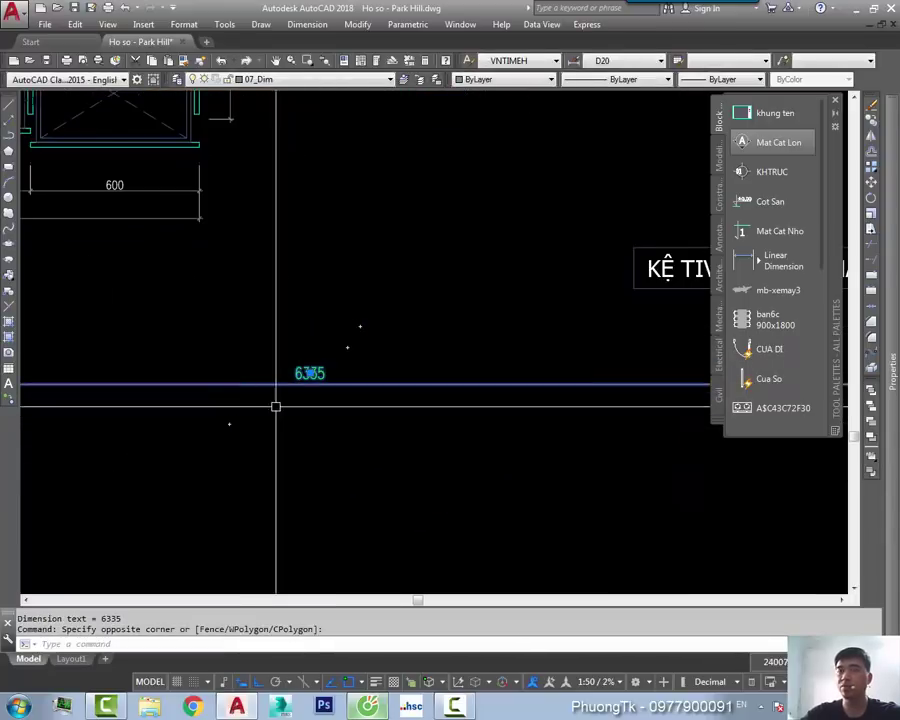
pyautogui.scroll(-3, 353, 355)
pyautogui.scroll(-1, 353, 355)
pyautogui.scroll(-2, 356, 390)
pyautogui.press('Escape')
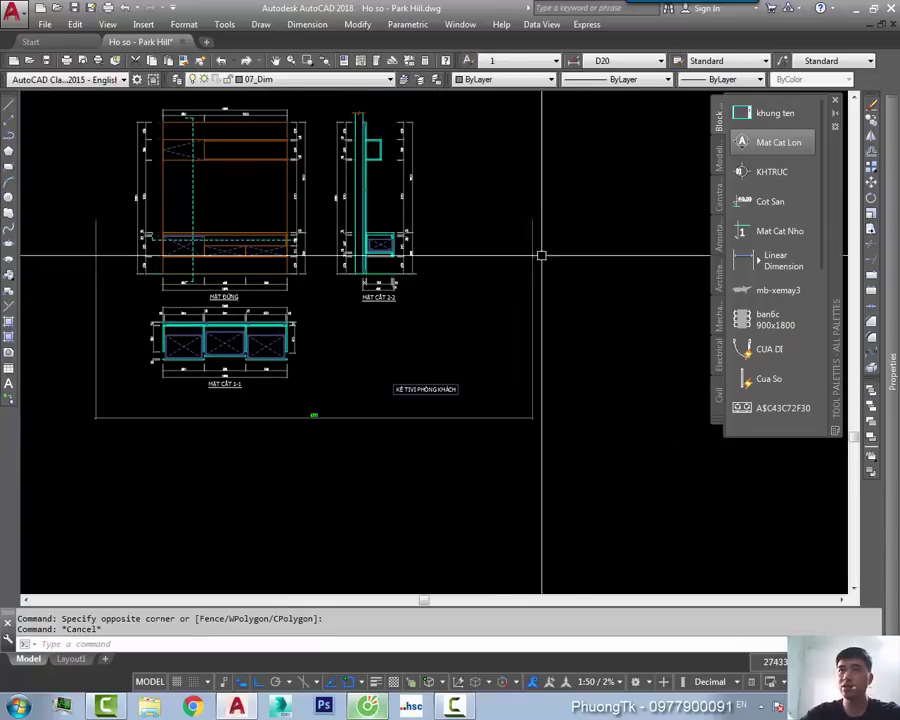
pyautogui.click(331, 417)
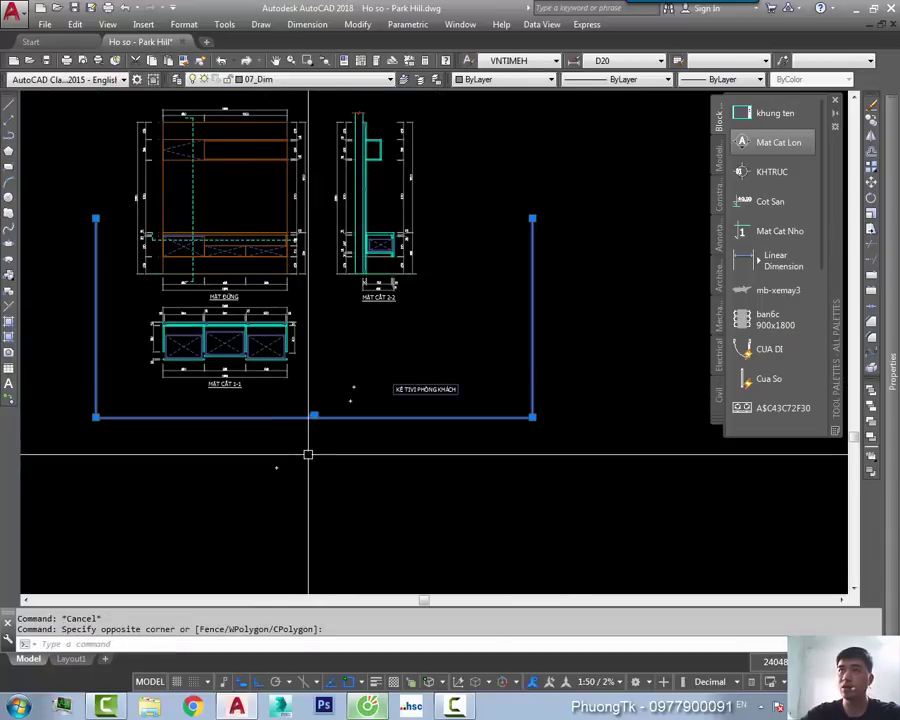
pyautogui.scroll(2, 331, 416)
pyautogui.scroll(2, 321, 415)
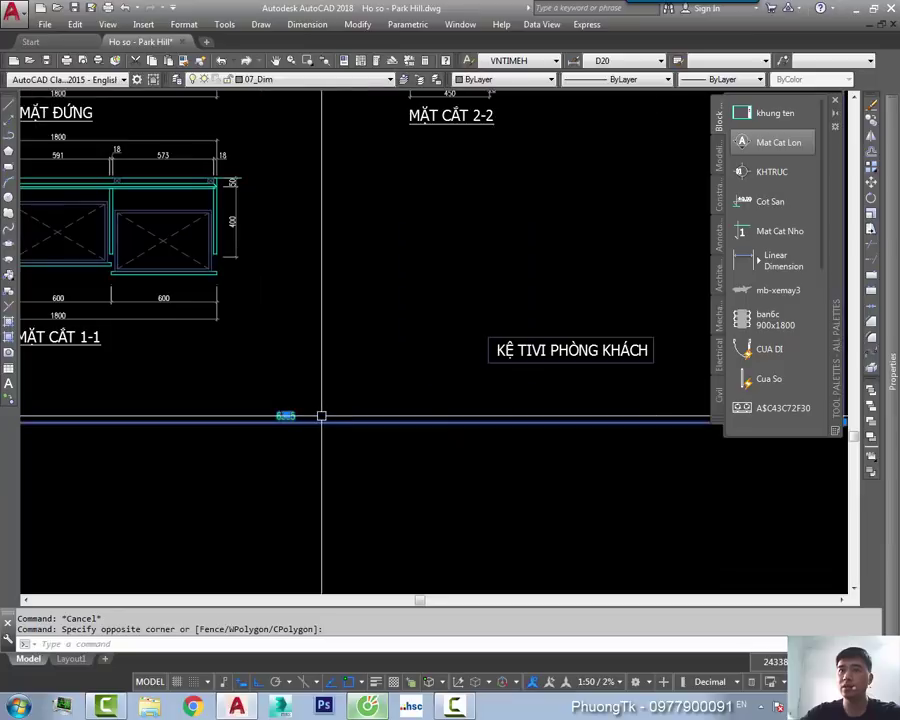
pyautogui.scroll(-2, 321, 415)
pyautogui.scroll(-2, 327, 392)
# Step: Pan over to the furniture floor plan and back to the TV-stand detail, then clear the selection
pyautogui.moveTo(316, 215); pyautogui.dragTo(382, 362, button='middle')
pyautogui.scroll(1, 297, 327)
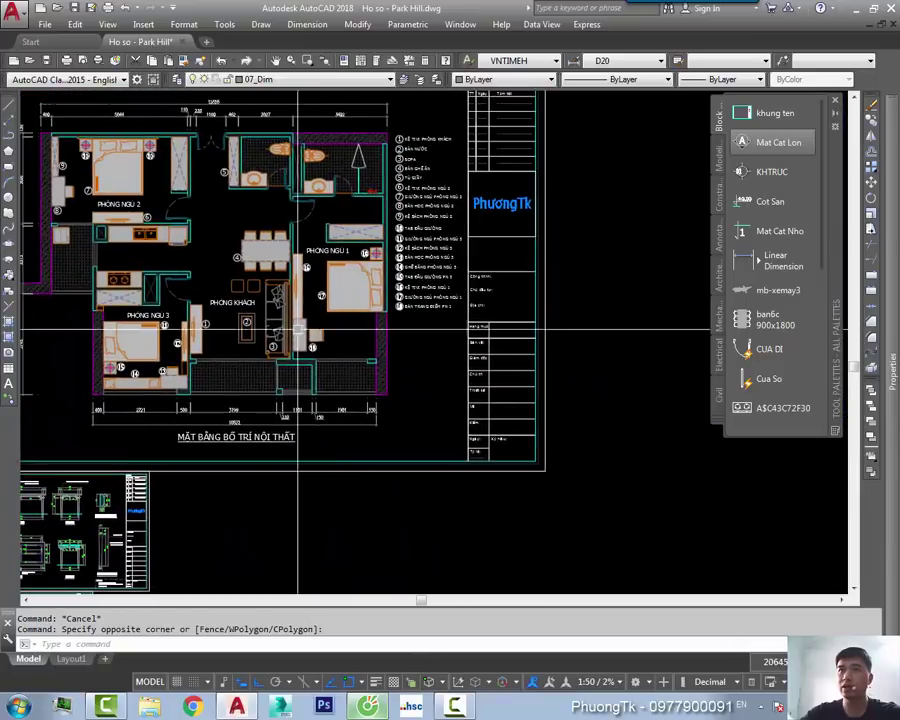
pyautogui.moveTo(297, 327); pyautogui.dragTo(215, 275, button='middle')
pyautogui.scroll(-1, 572, 96)
pyautogui.scroll(-1, 430, 200)
pyautogui.moveTo(430, 330)
pyautogui.mouseDown(button='middle')
pyautogui.moveTo(448, 360)
pyautogui.moveTo(327, 287)
pyautogui.mouseUp(button='middle')
pyautogui.scroll(-1, 404, 410)
pyautogui.scroll(3, 404, 410)
pyautogui.scroll(1, 323, 335)
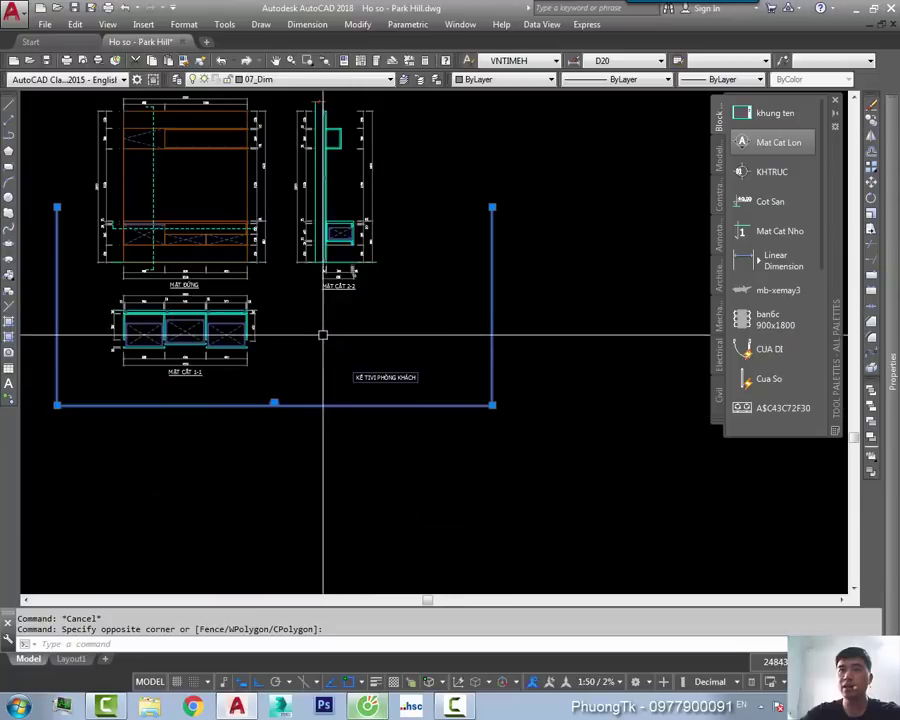
pyautogui.moveTo(323, 335); pyautogui.dragTo(361, 360, button='middle')
pyautogui.press('Escape')
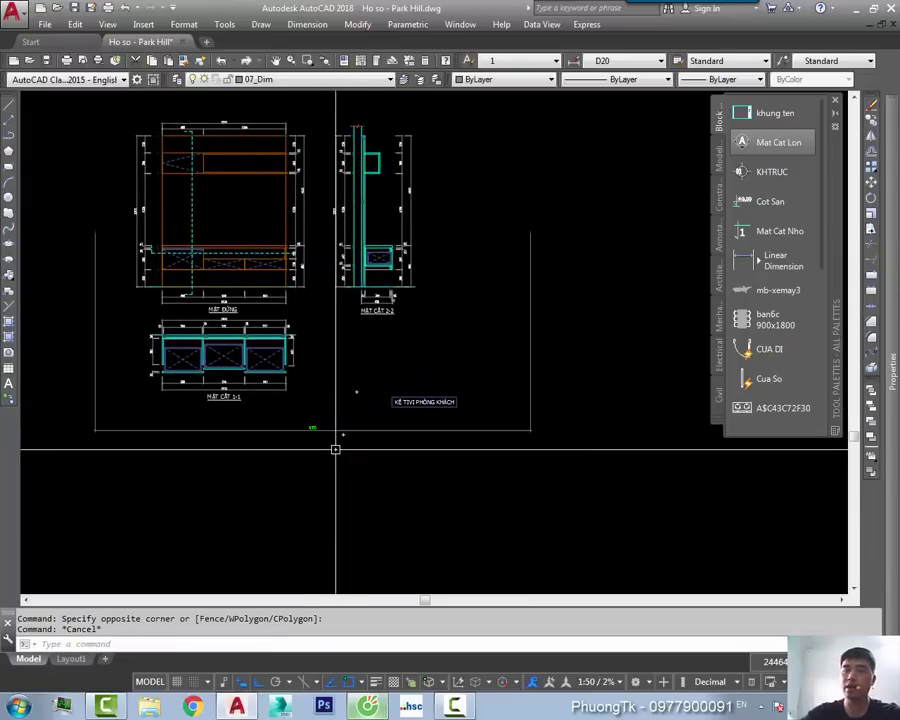
# Step: Window-select around the dimension, then select and clear the floor-plan title-block frame
pyautogui.click(335, 449)
pyautogui.click(310, 394)
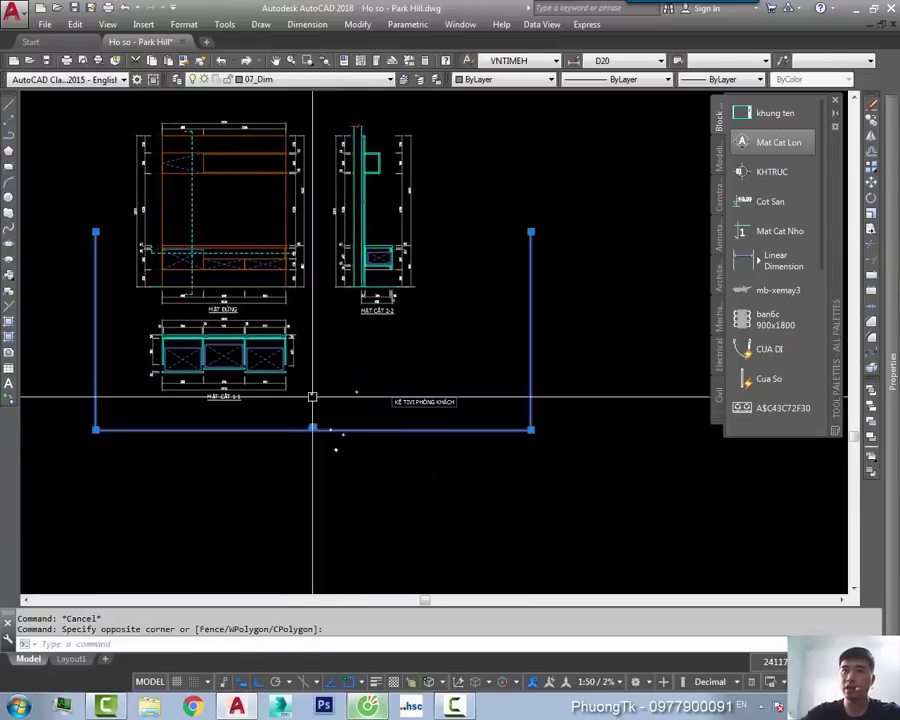
pyautogui.scroll(-5, 360, 366)
pyautogui.moveTo(401, 111); pyautogui.dragTo(306, 326, button='middle')
pyautogui.press('Escape')
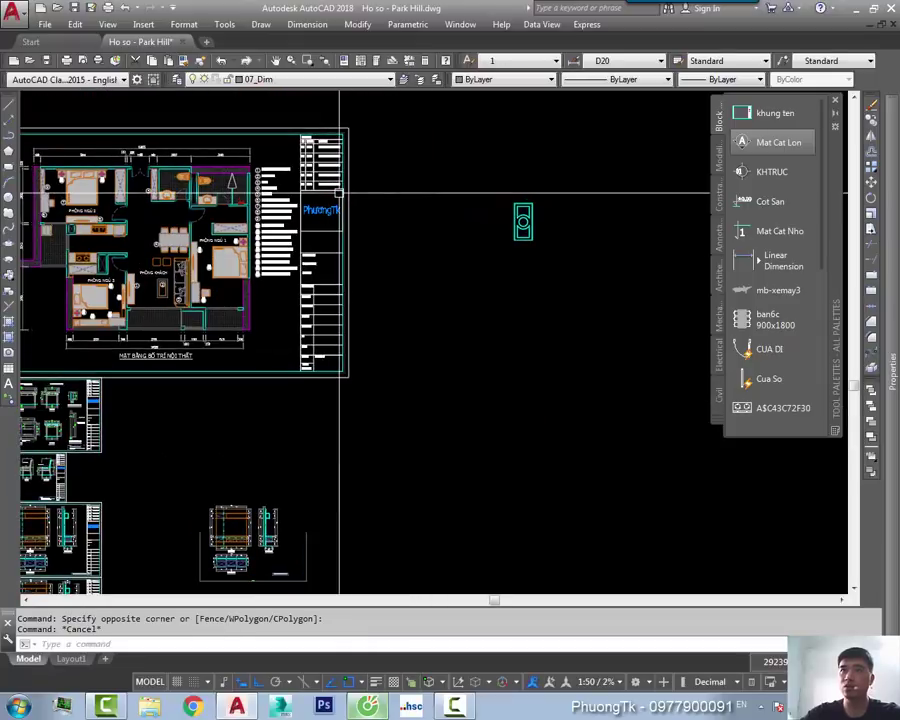
pyautogui.click(338, 191)
pyautogui.moveTo(354, 357); pyautogui.dragTo(409, 283, button='middle')
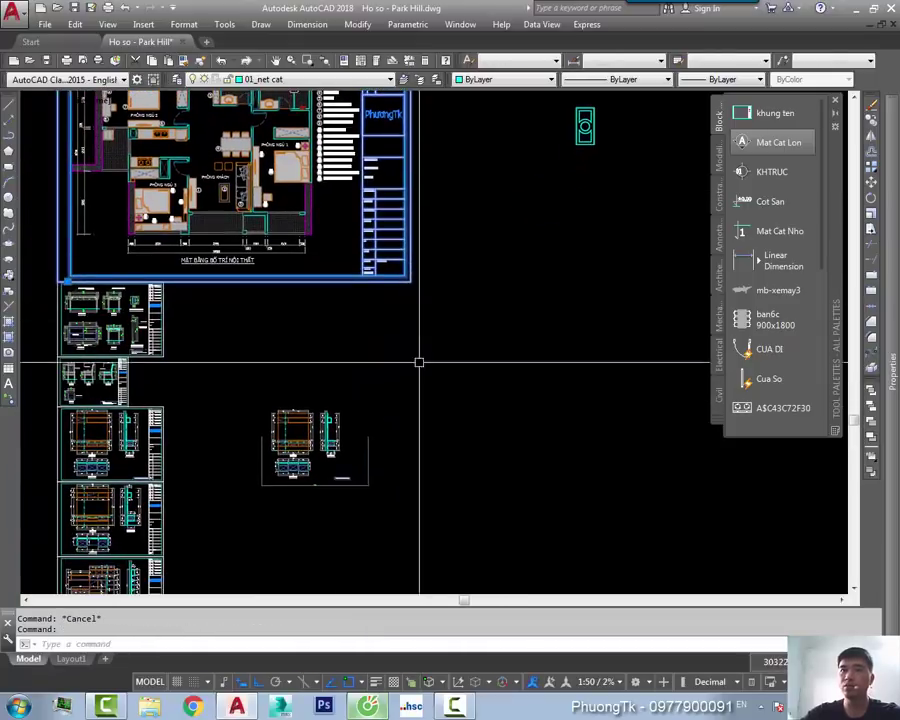
pyautogui.scroll(6, 315, 500)
pyautogui.press('Escape')
# Step: Crossing-select the 6335 dimension and erase it with E
pyautogui.click(347, 466)
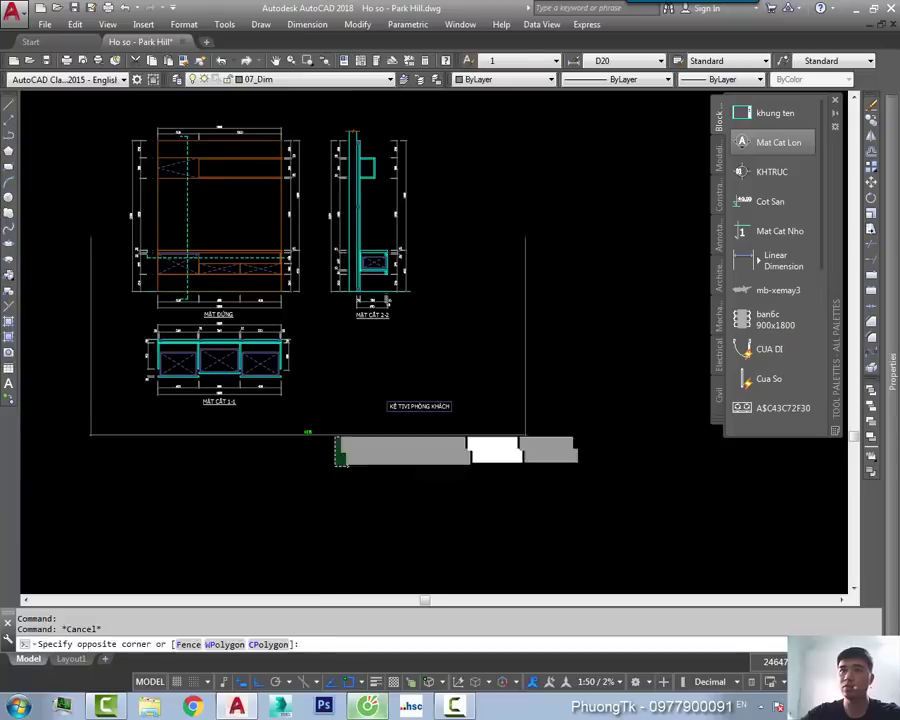
pyautogui.click(307, 398)
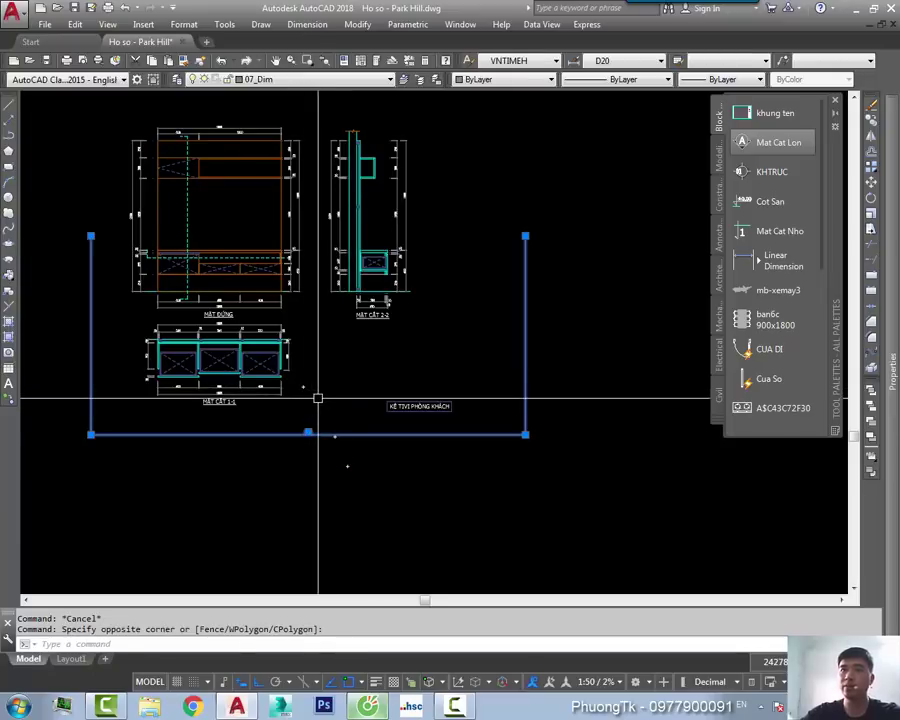
pyautogui.scroll(2, 332, 401)
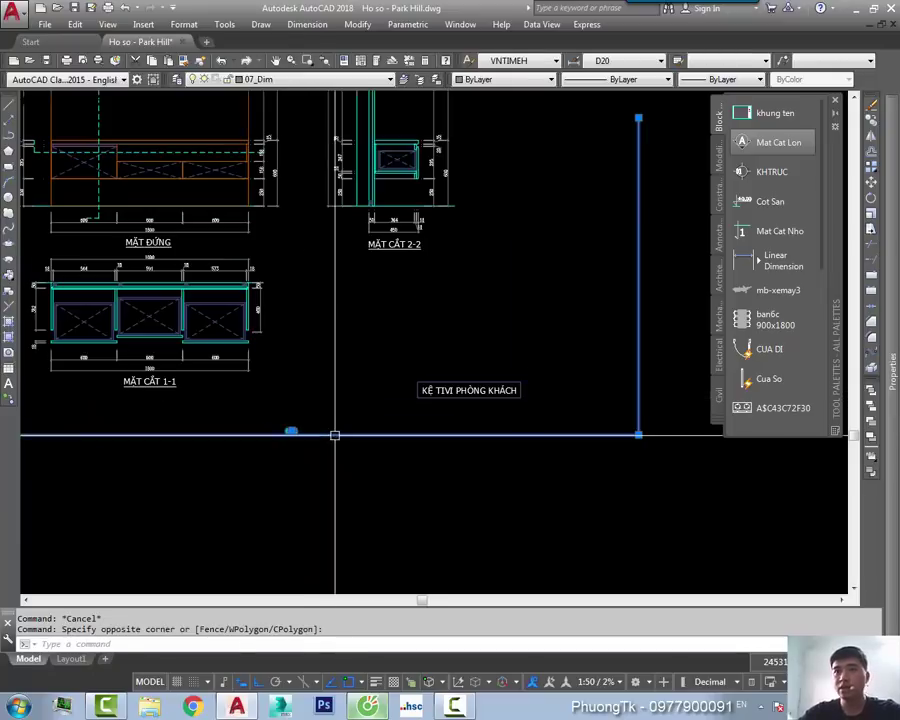
pyautogui.click(345, 406)
pyautogui.click(300, 472)
pyautogui.write('e')
pyautogui.press('Return')
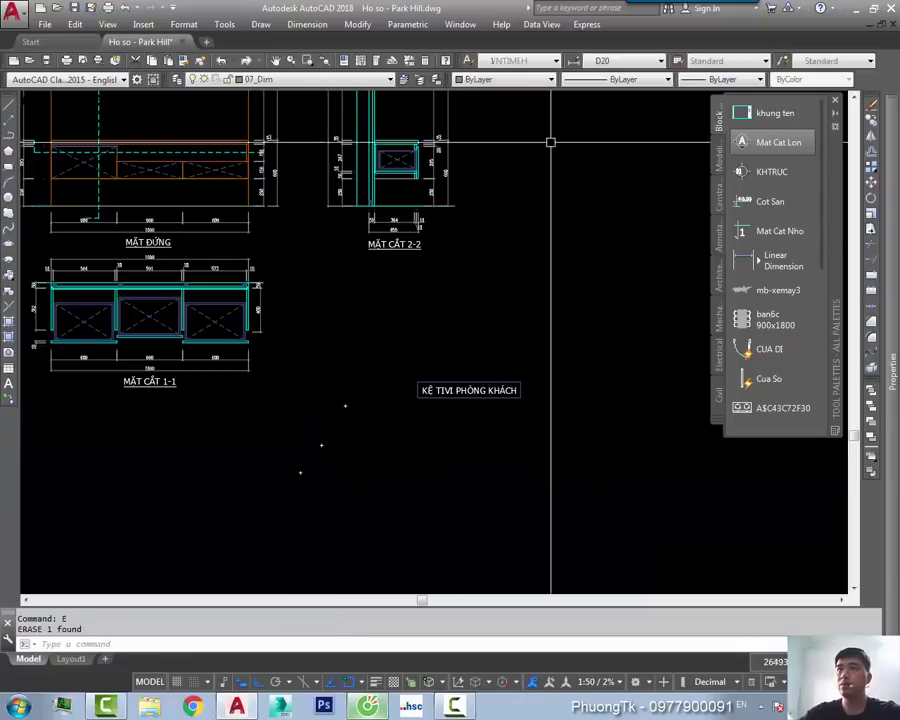
# Step: Review Dim Check's alternate-units multiplier, keeping 1/420, confirm with OK and close the manager
pyautogui.click(574, 60)
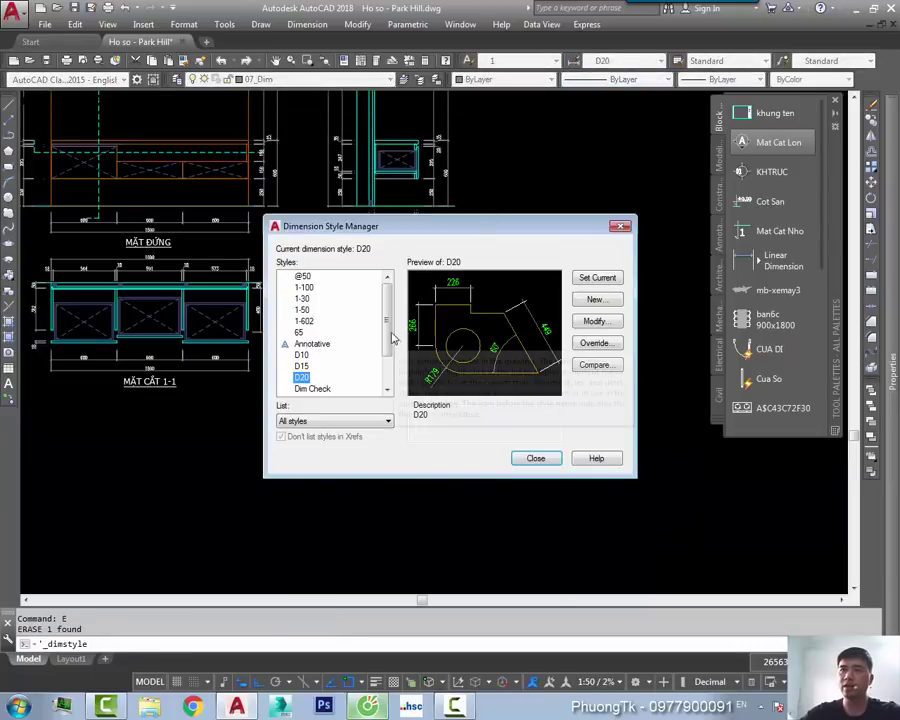
pyautogui.scroll(-1, 387, 349)
pyautogui.click(318, 344)
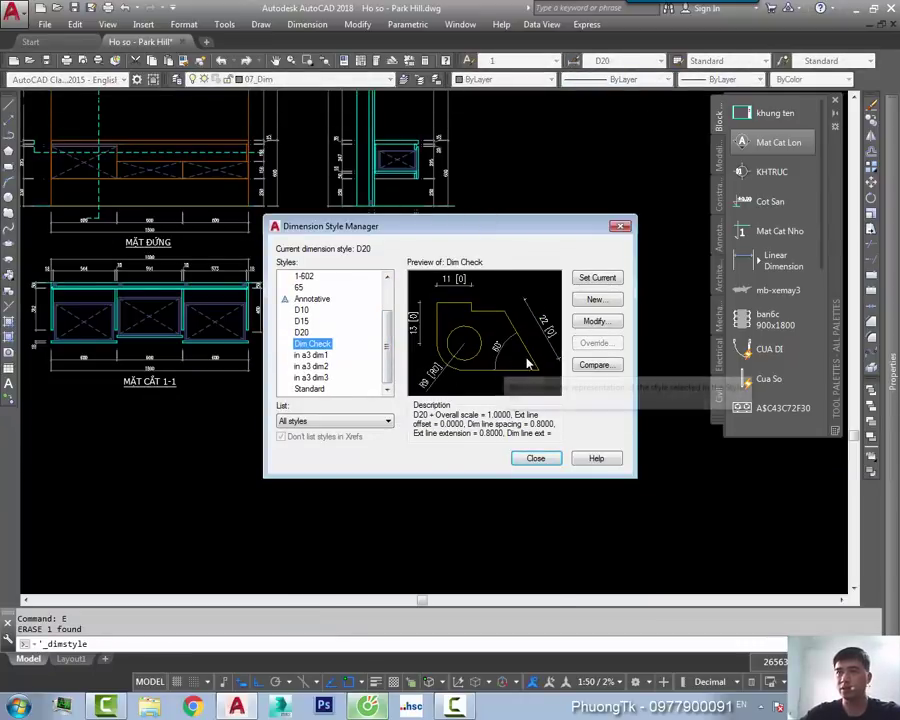
pyautogui.click(593, 321)
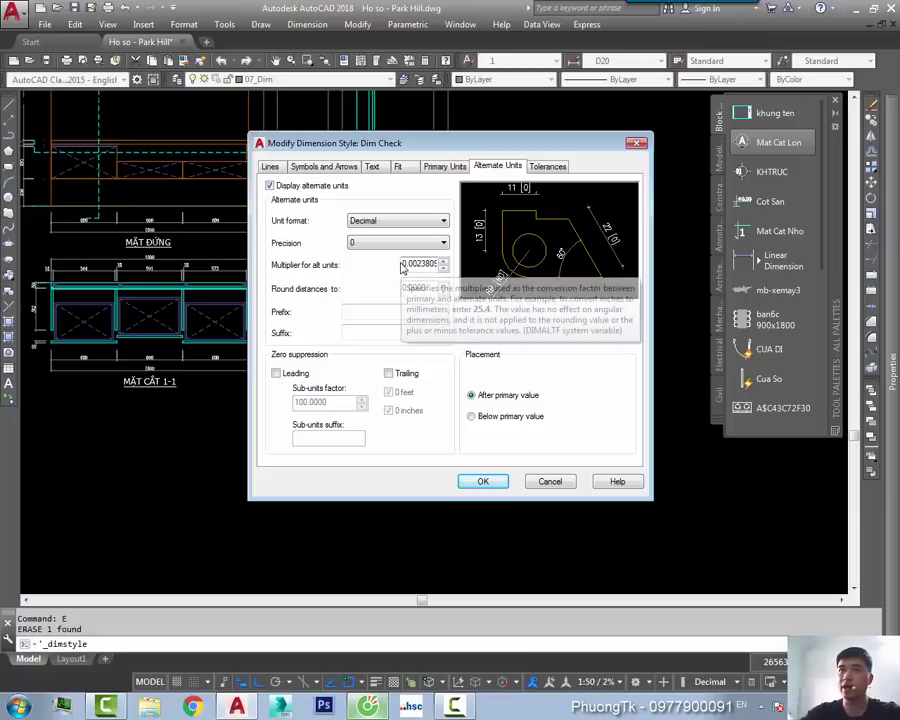
pyautogui.doubleClick(404, 263)
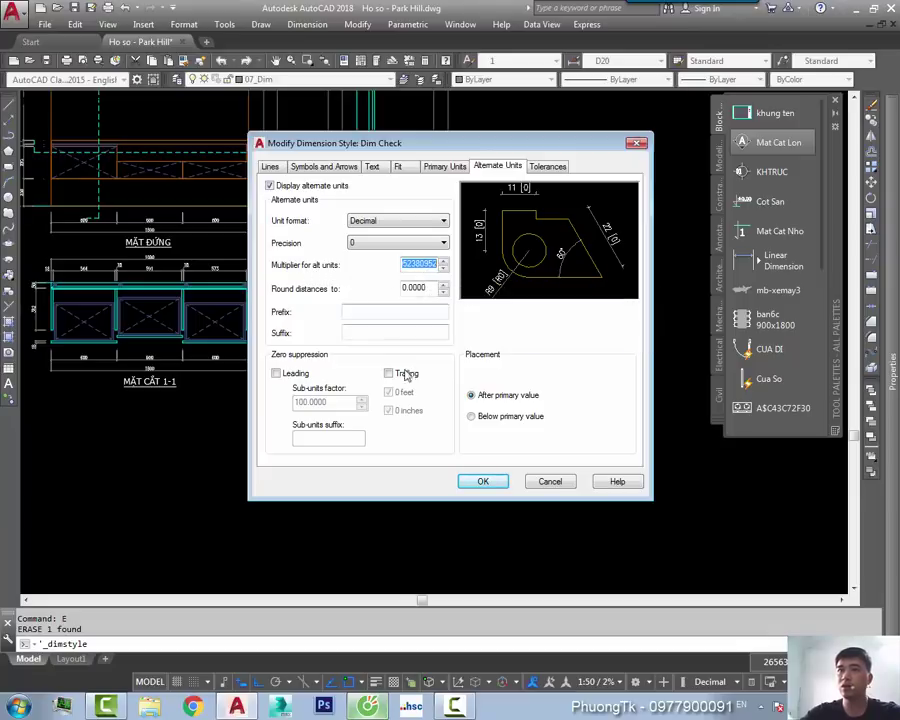
pyautogui.click(483, 482)
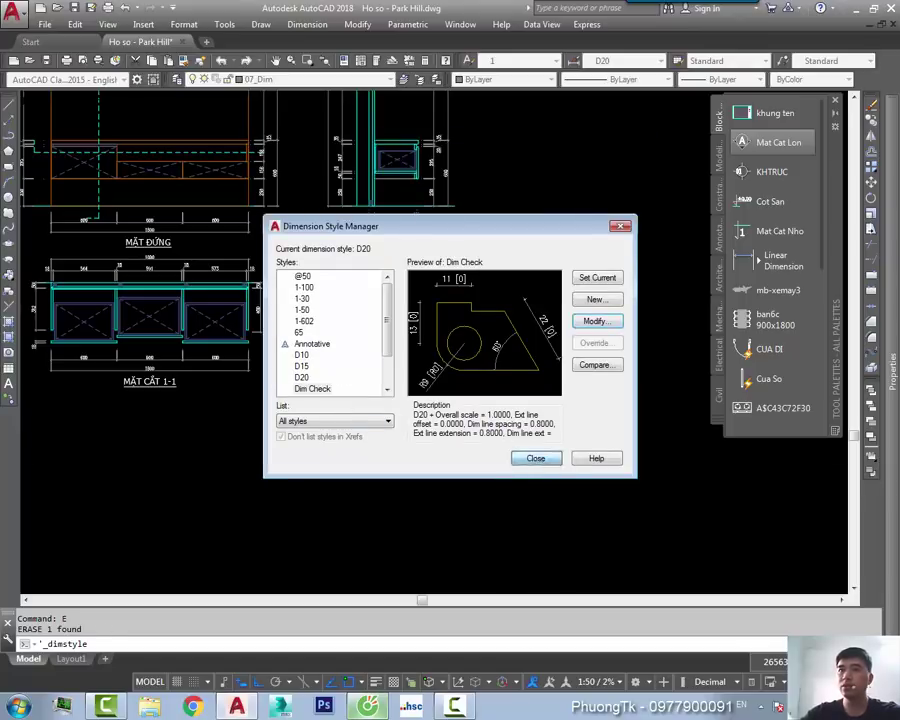
pyautogui.click(536, 458)
pyautogui.scroll(-3, 366, 418)
# Step: Start a trial linear dimension, pick its first point, then cancel it
pyautogui.write('d')
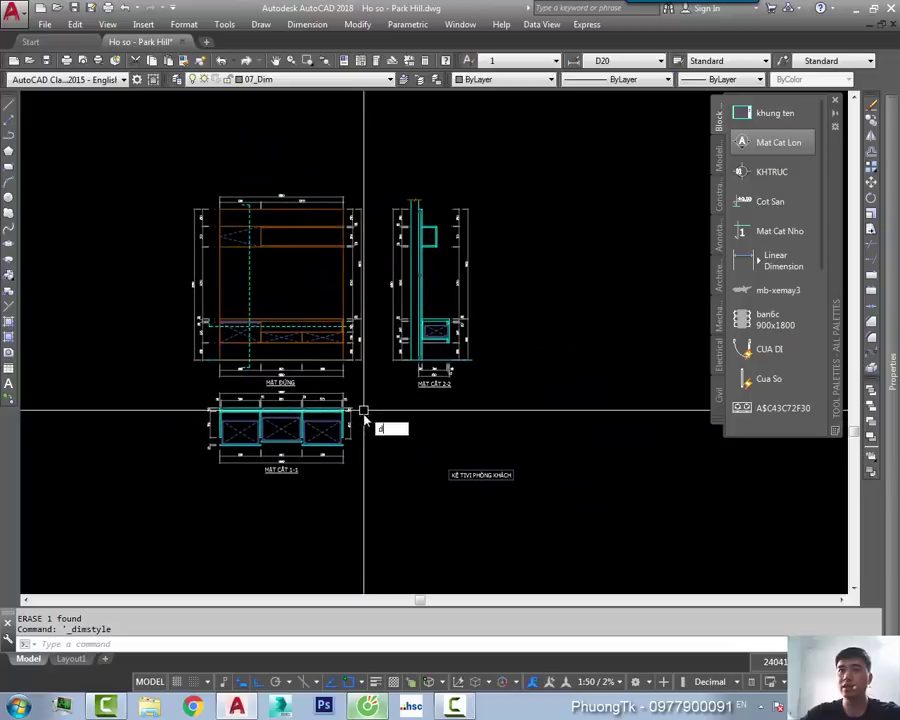
pyautogui.press('Return')
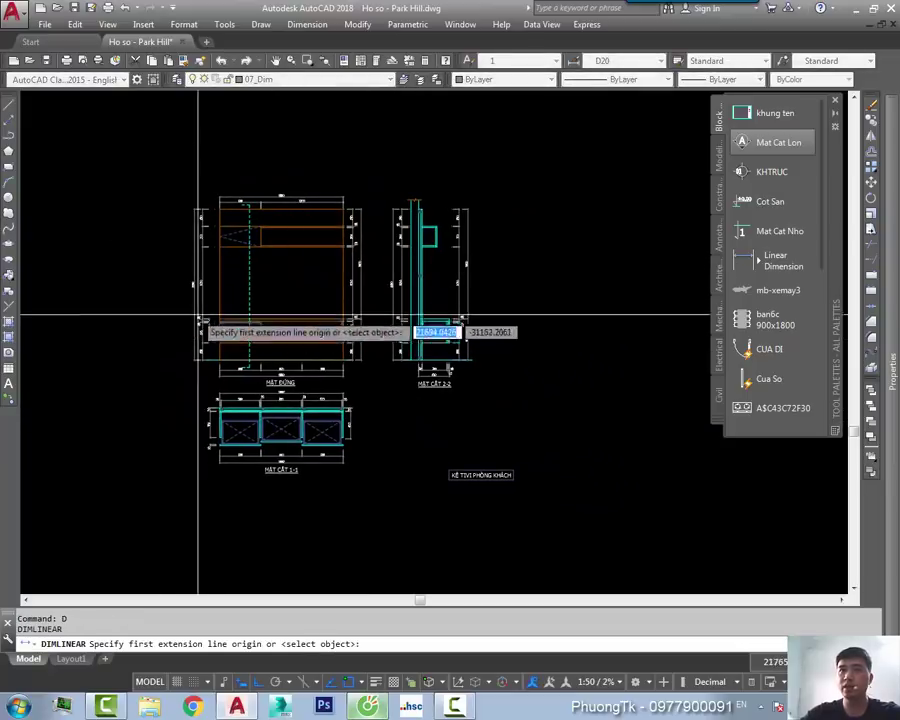
pyautogui.click(179, 299)
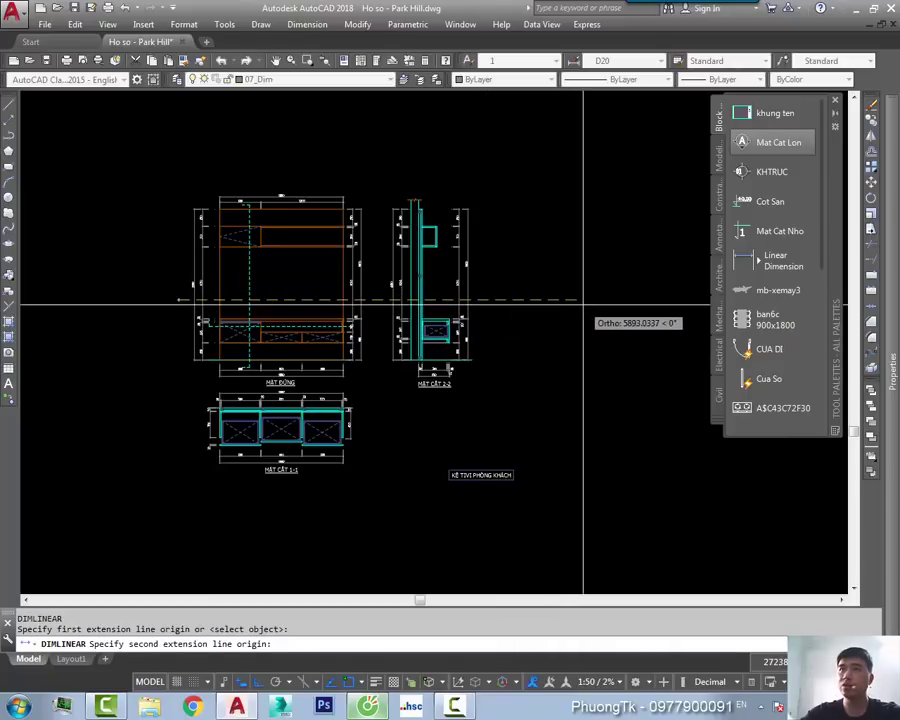
pyautogui.press('Escape')
# Step: Choose Dim Check from the dimension style list, then test and cancel a linear dimension
pyautogui.click(622, 61)
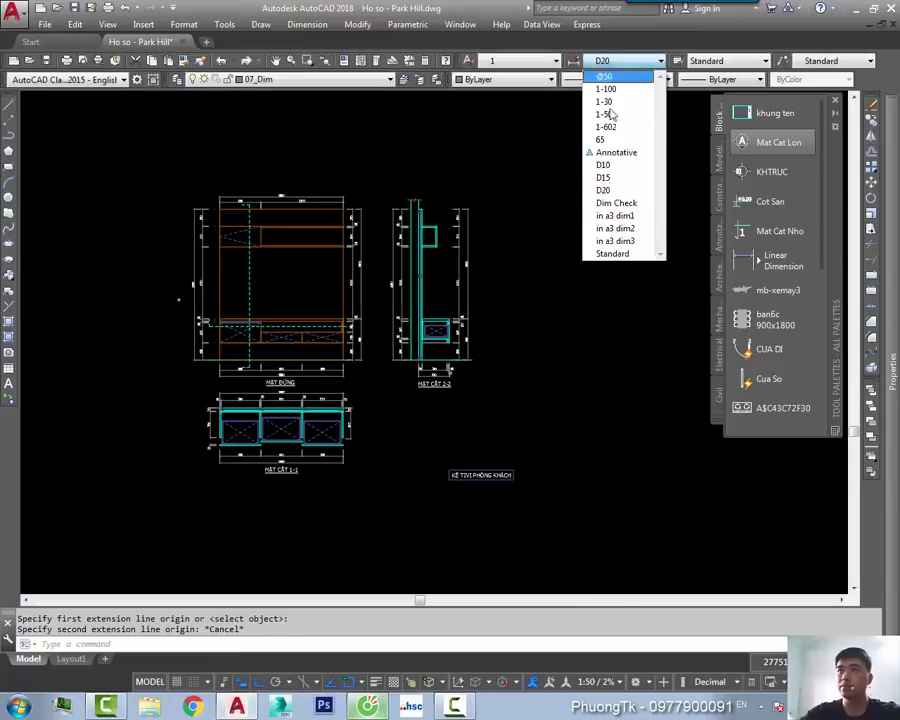
pyautogui.click(617, 203)
pyautogui.write('d')
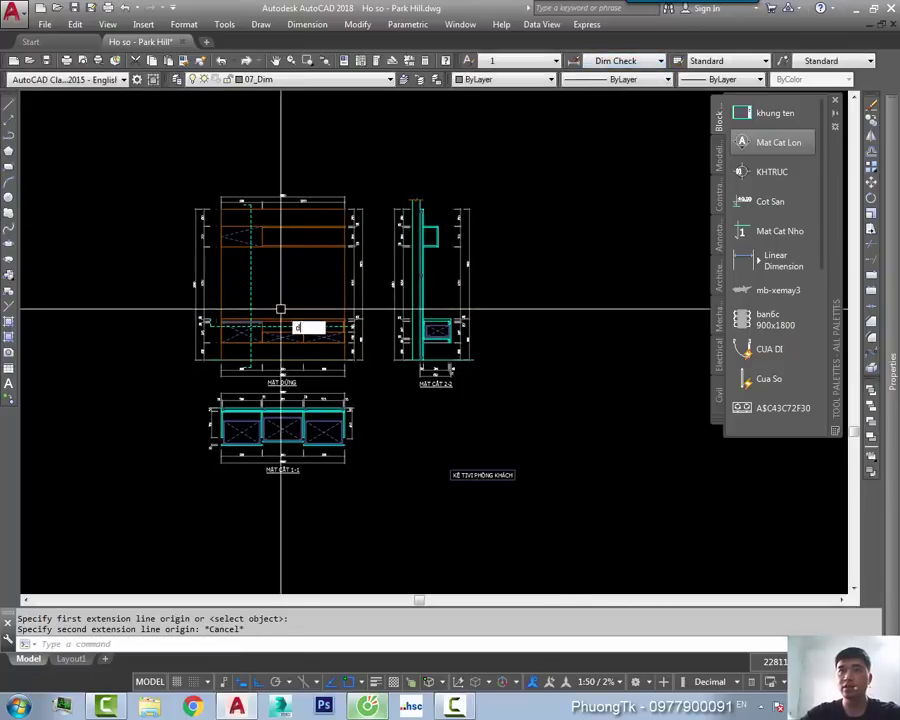
pyautogui.press('Return')
pyautogui.press('Escape')
pyautogui.click(616, 61)
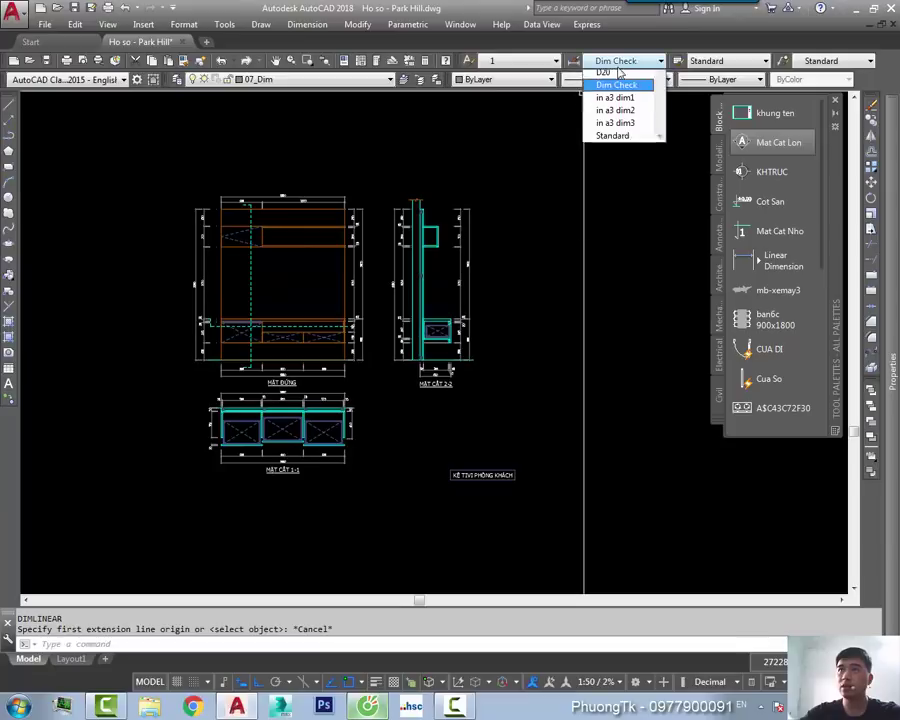
# Step: Edit Dim Check's Fit settings to use an overall scale of 50 and confirm
pyautogui.click(616, 61)
pyautogui.click(578, 62)
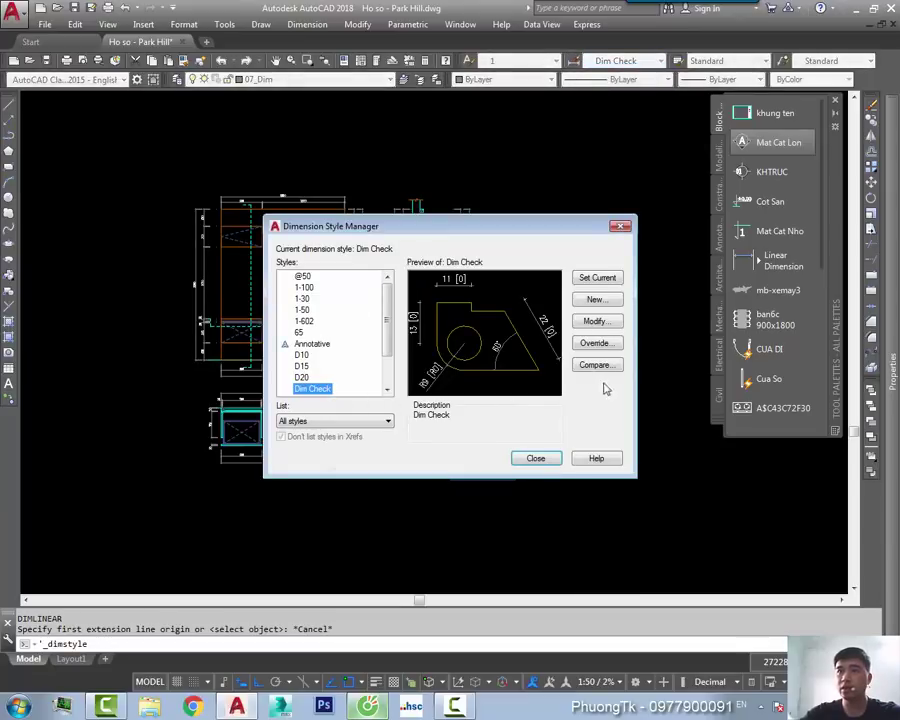
pyautogui.click(597, 322)
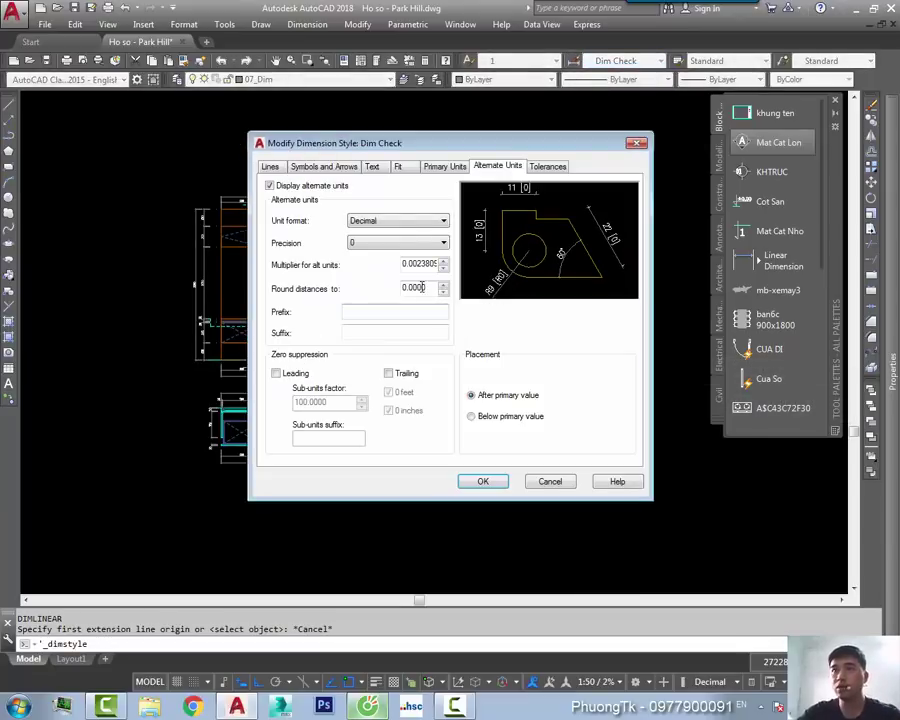
pyautogui.click(398, 167)
pyautogui.doubleClick(600, 357)
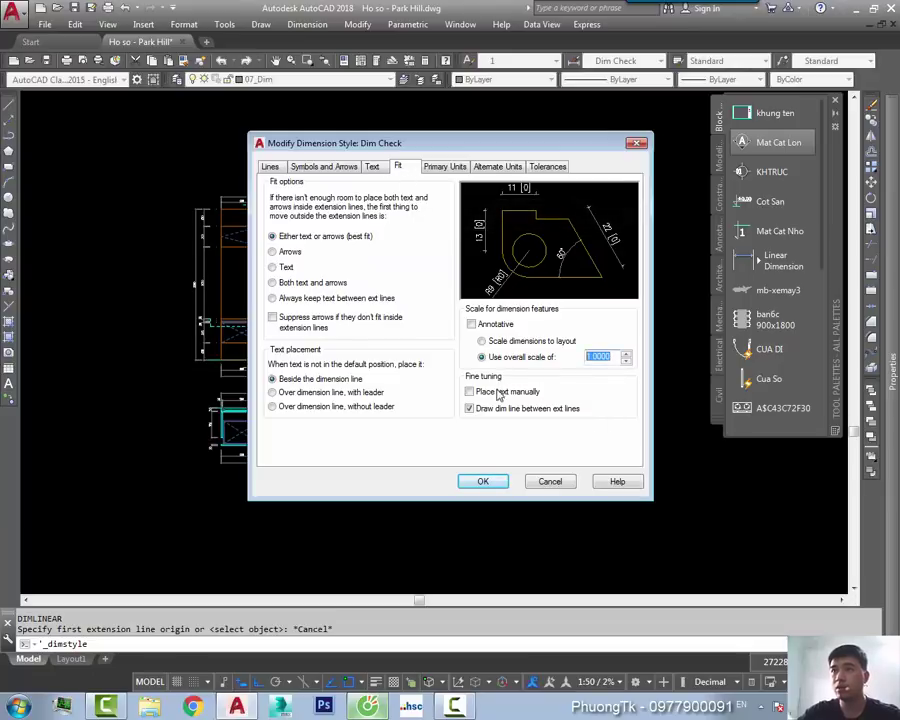
pyautogui.write('50')
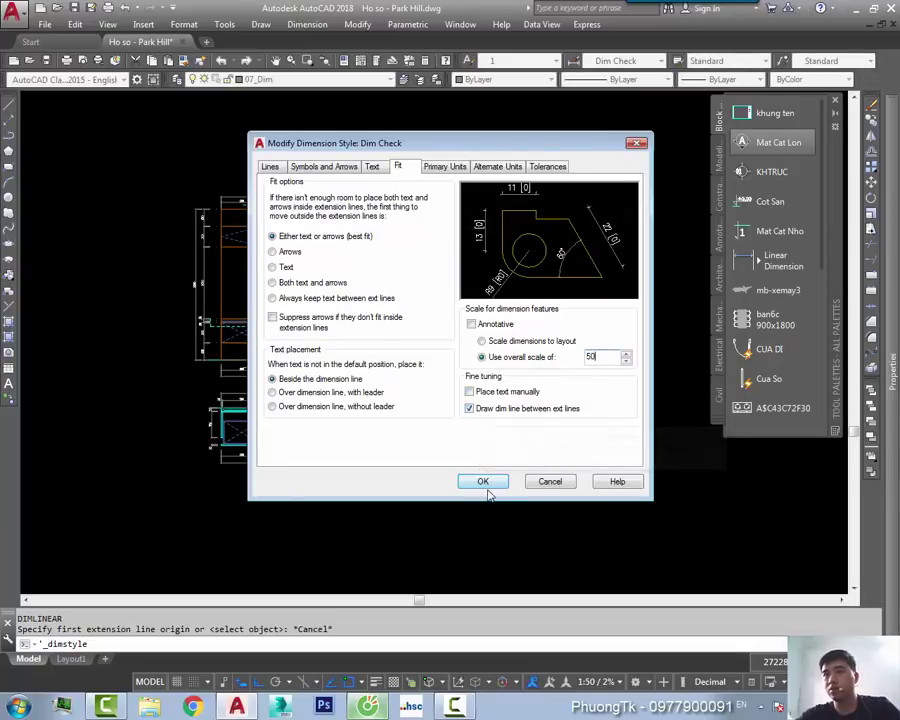
pyautogui.click(483, 482)
# Step: Place a linear dimension reading 6334 [15] below the TV-stand views and select it
pyautogui.click(535, 459)
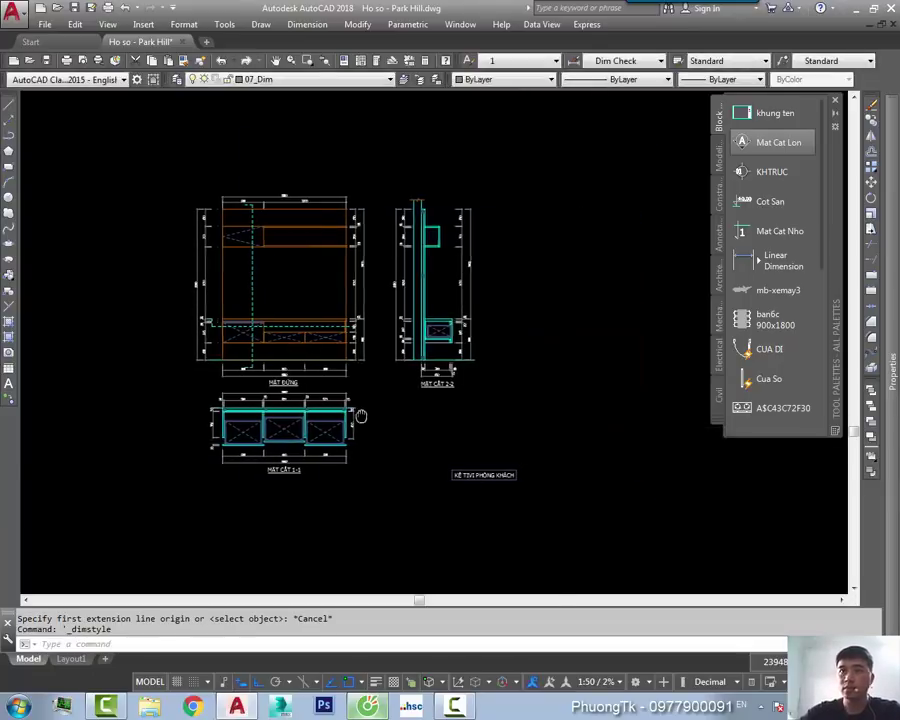
pyautogui.moveTo(514, 253); pyautogui.dragTo(527, 228, button='middle')
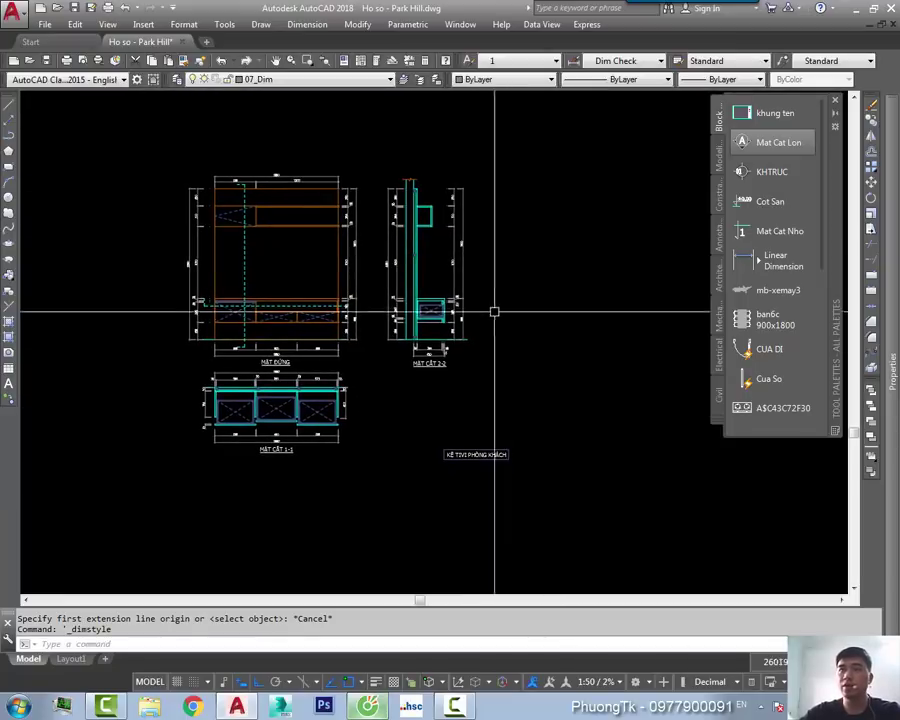
pyautogui.write('d')
pyautogui.press('Return')
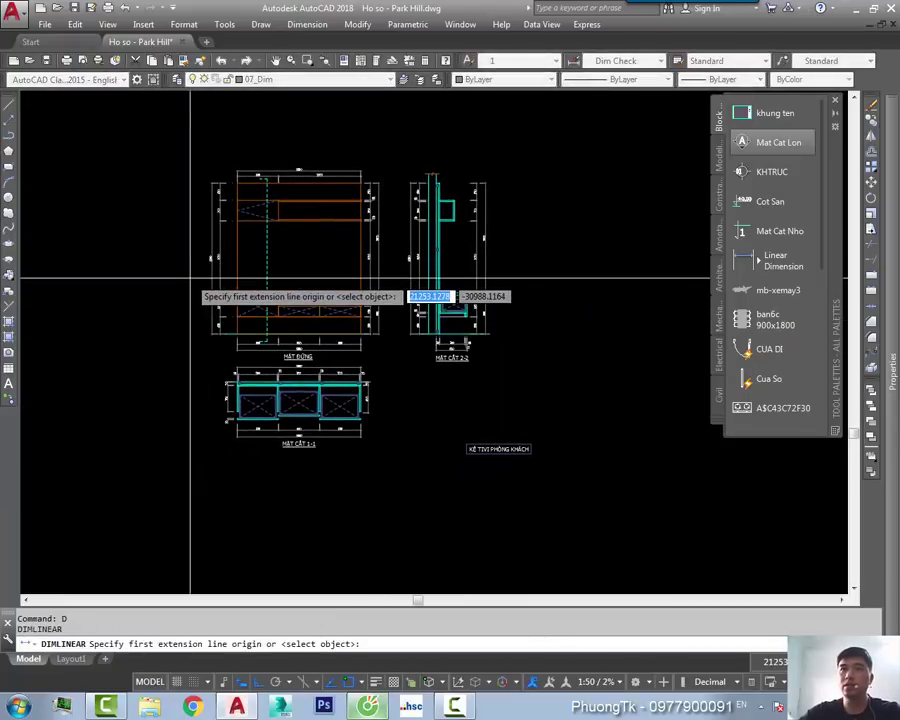
pyautogui.click(180, 273)
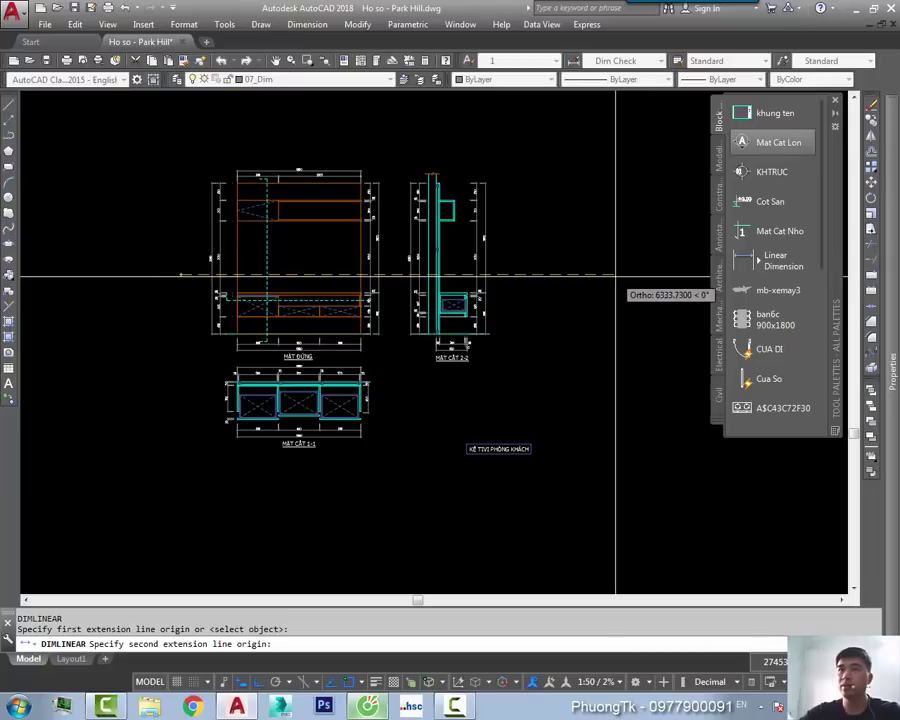
pyautogui.click(615, 274)
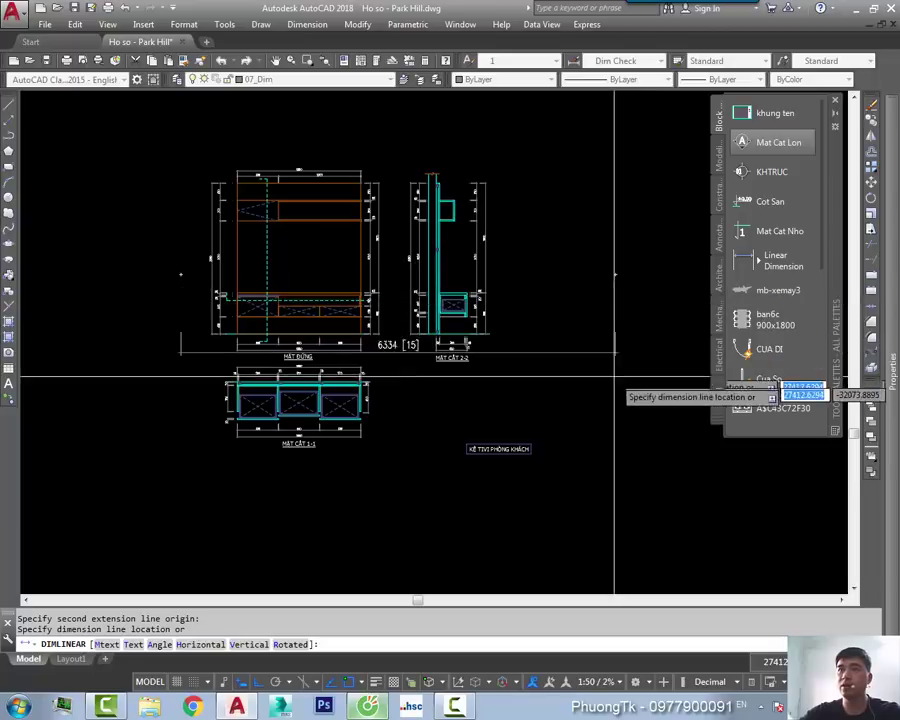
pyautogui.click(580, 480)
pyautogui.scroll(3, 400, 420)
pyautogui.scroll(2, 402, 375)
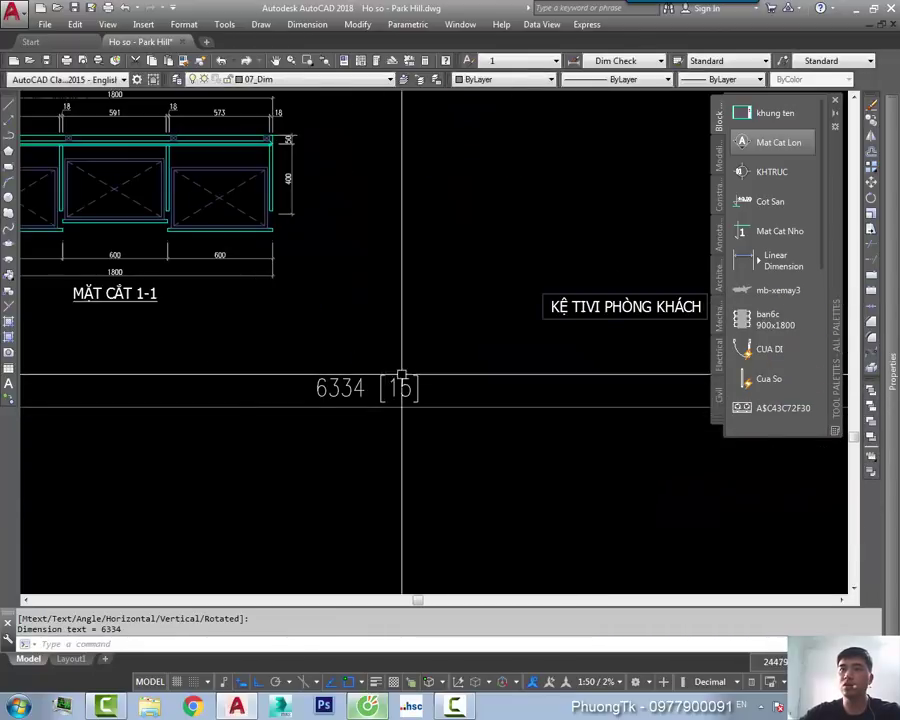
pyautogui.scroll(-2, 408, 400)
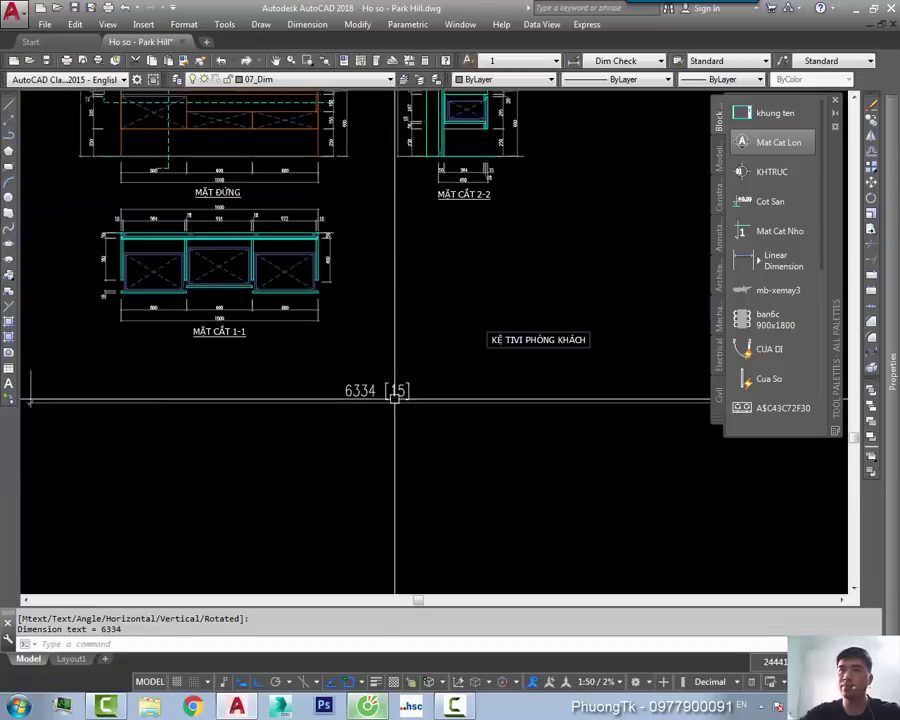
pyautogui.scroll(-1, 403, 398)
pyautogui.click(415, 400)
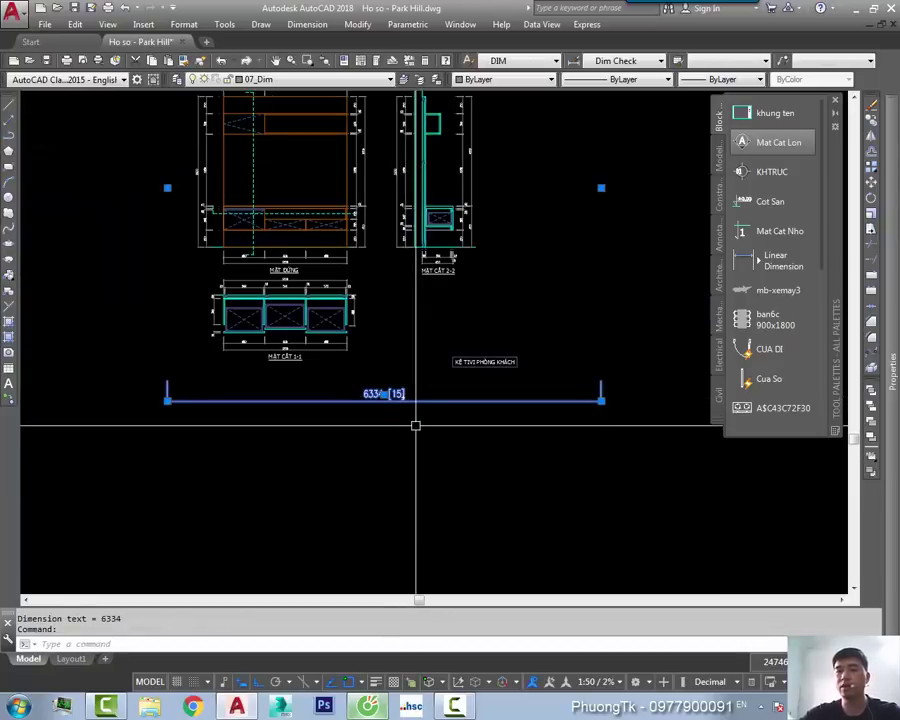
# Step: Erase the test dimension and abandon a first khung ten insertion attempt
pyautogui.write('e')
pyautogui.press('Return')
pyautogui.scroll(-5, 415, 425)
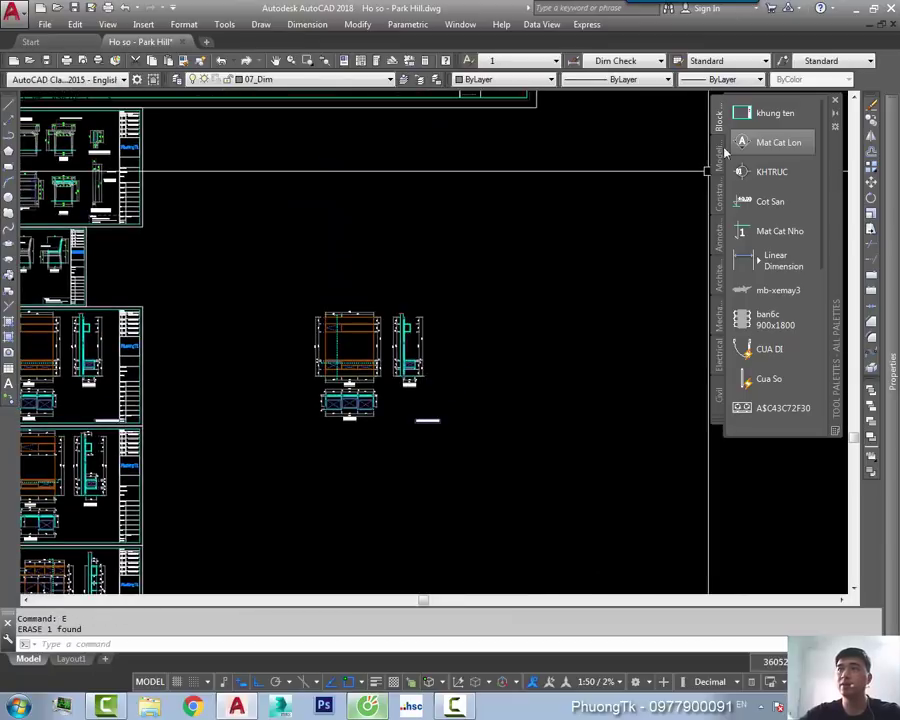
pyautogui.click(775, 113)
pyautogui.press('Escape')
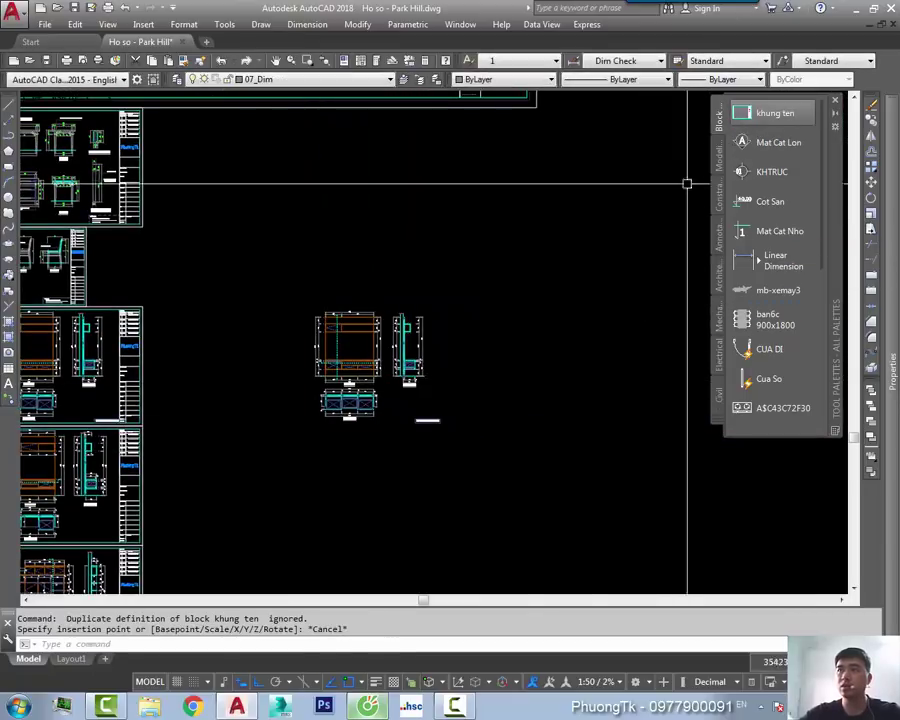
# Step: Set the annotation scale to 1:16
pyautogui.scroll(-2, 538, 296)
pyautogui.moveTo(542, 312); pyautogui.dragTo(522, 290, button='middle')
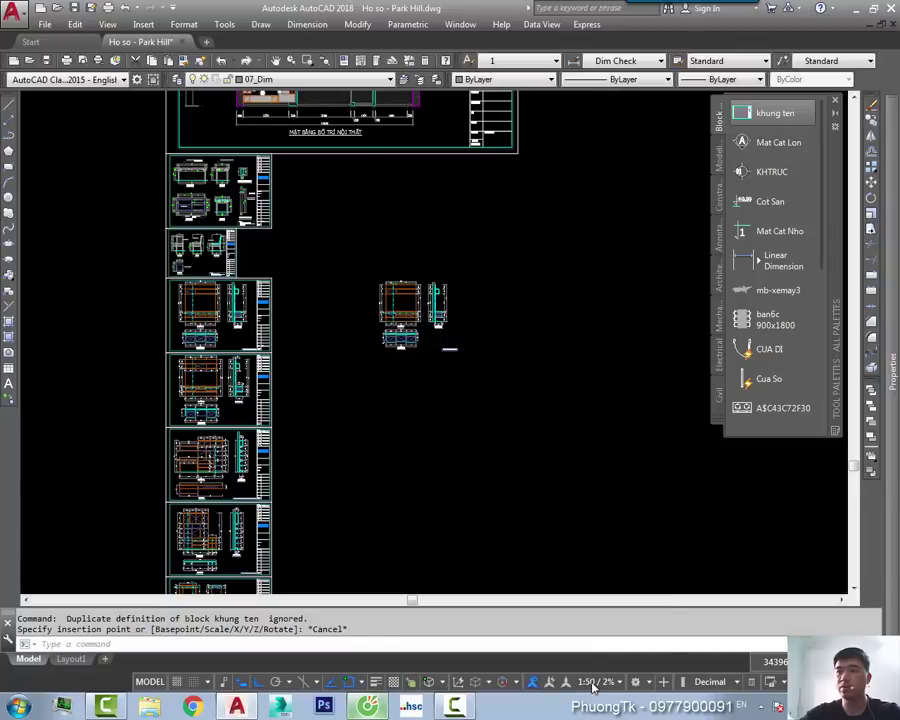
pyautogui.click(593, 683)
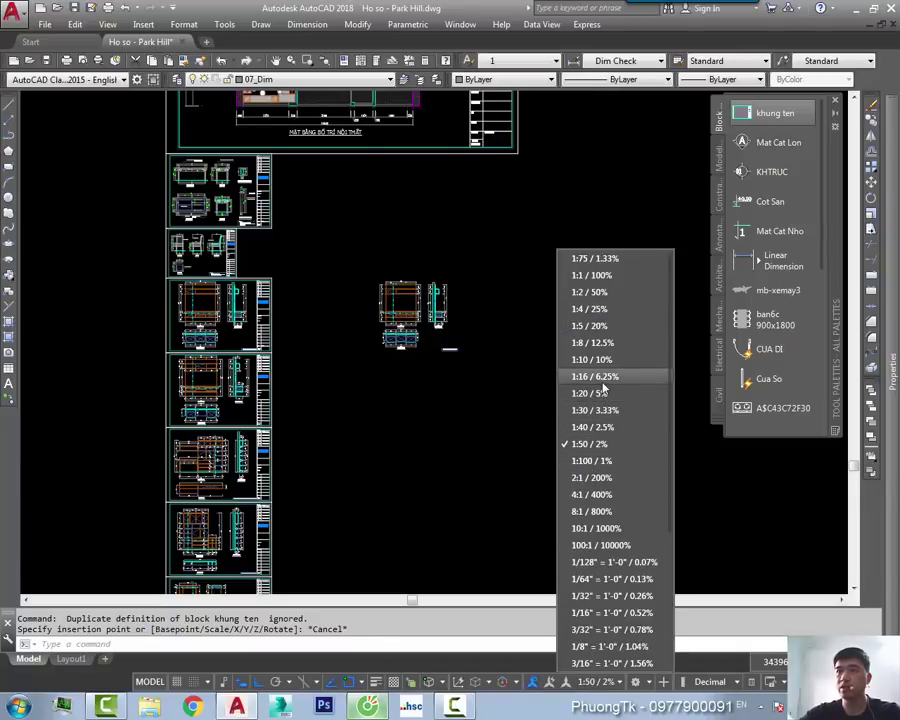
pyautogui.click(603, 383)
pyautogui.scroll(4, 446, 346)
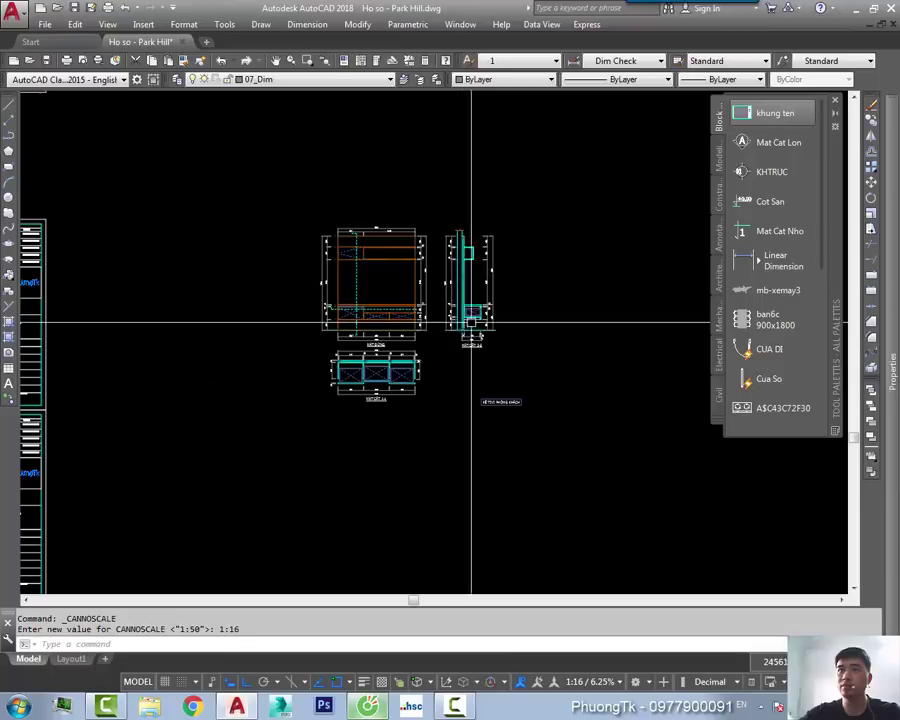
pyautogui.click(596, 684)
pyautogui.click(447, 461)
# Step: Place the khung ten title block around the TV-stand drawings with blank attributes
pyautogui.moveTo(578, 355); pyautogui.dragTo(542, 412, button='middle')
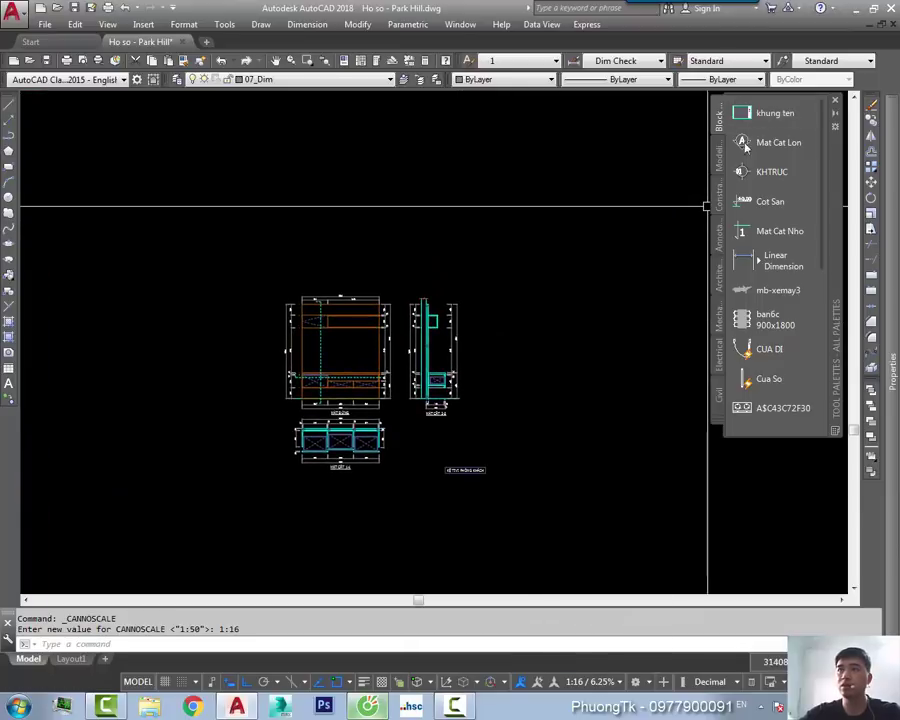
pyautogui.click(770, 113)
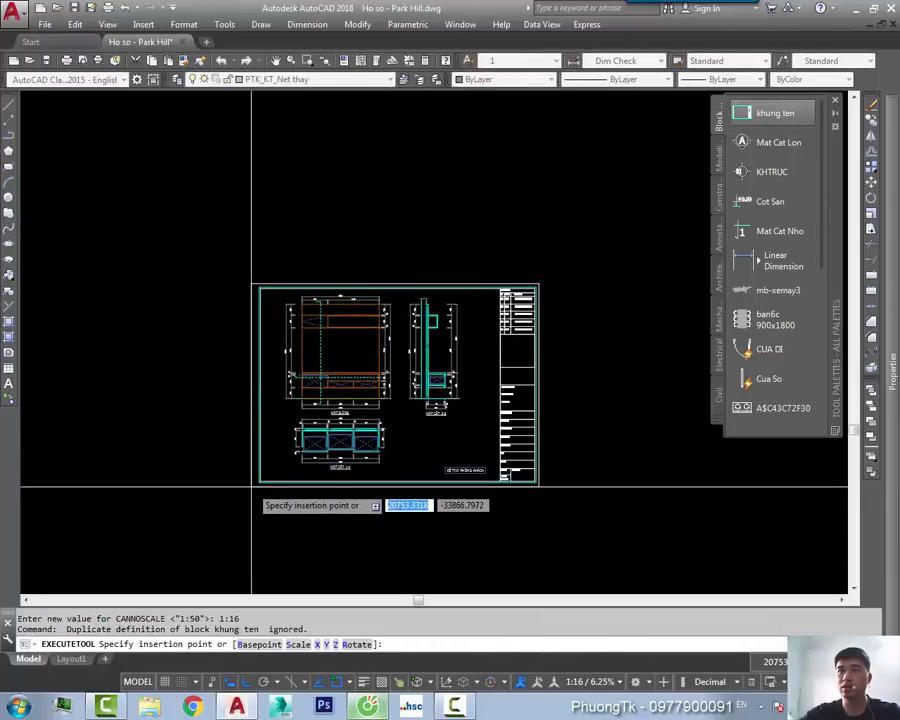
pyautogui.click(251, 486)
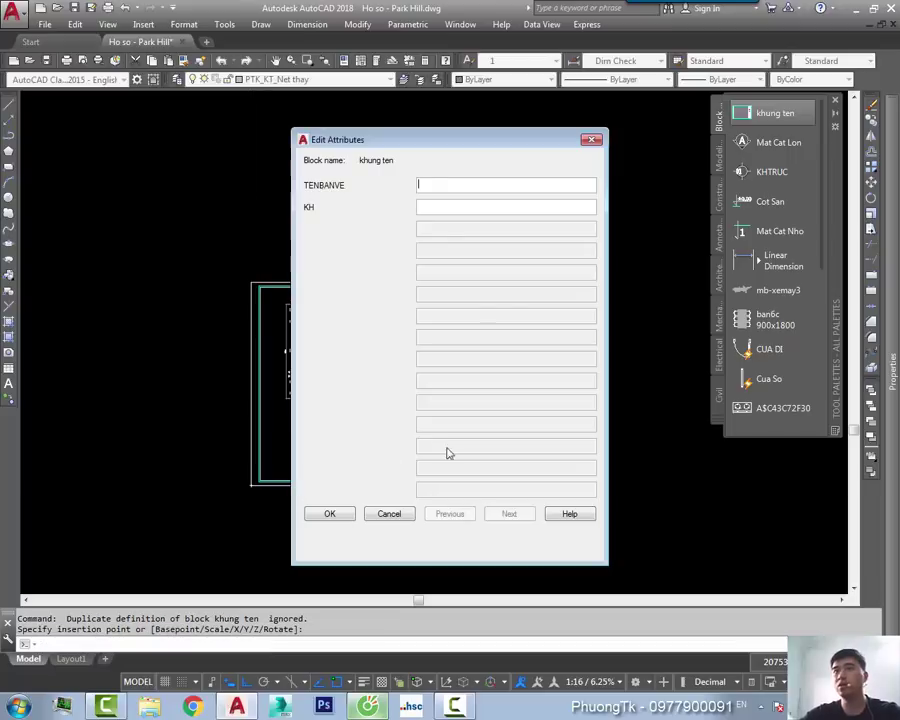
pyautogui.click(331, 514)
pyautogui.scroll(3, 335, 440)
pyautogui.scroll(-3, 388, 358)
# Step: Start a trial linear dimension between two points, then cancel it
pyautogui.scroll(-3, 424, 365)
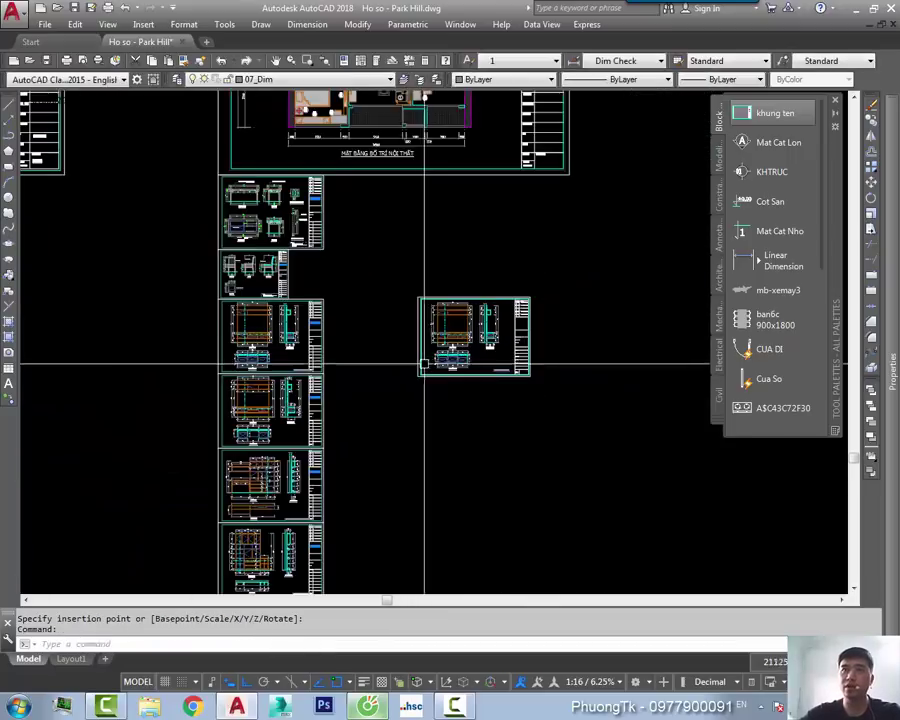
pyautogui.moveTo(424, 365); pyautogui.dragTo(559, 375, button='middle')
pyautogui.scroll(2, 408, 370)
pyautogui.write('d')
pyautogui.press('Return')
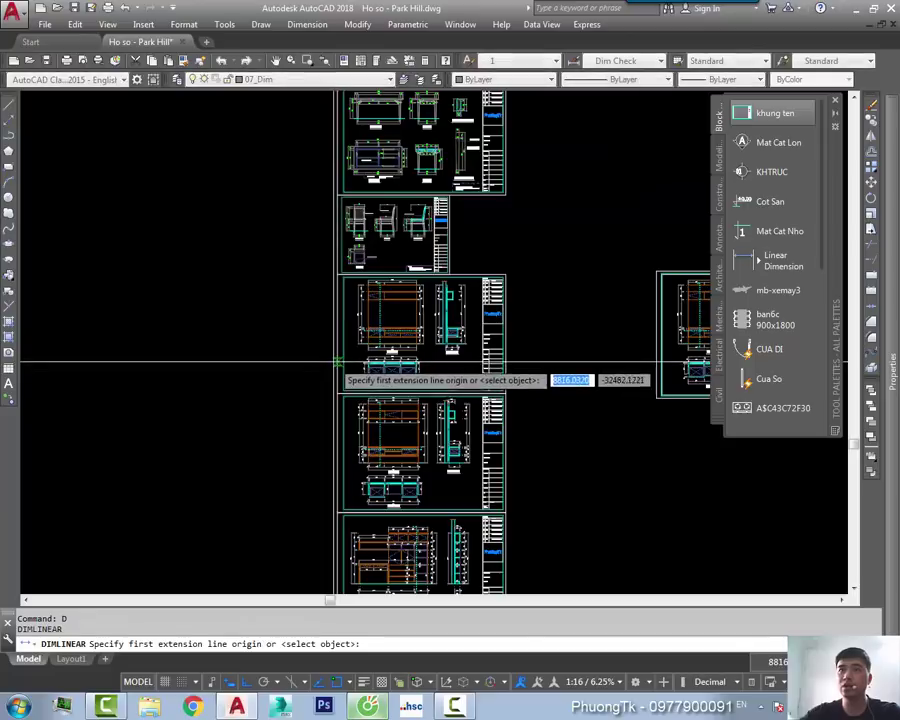
pyautogui.click(341, 364)
pyautogui.click(502, 364)
pyautogui.scroll(1, 450, 365)
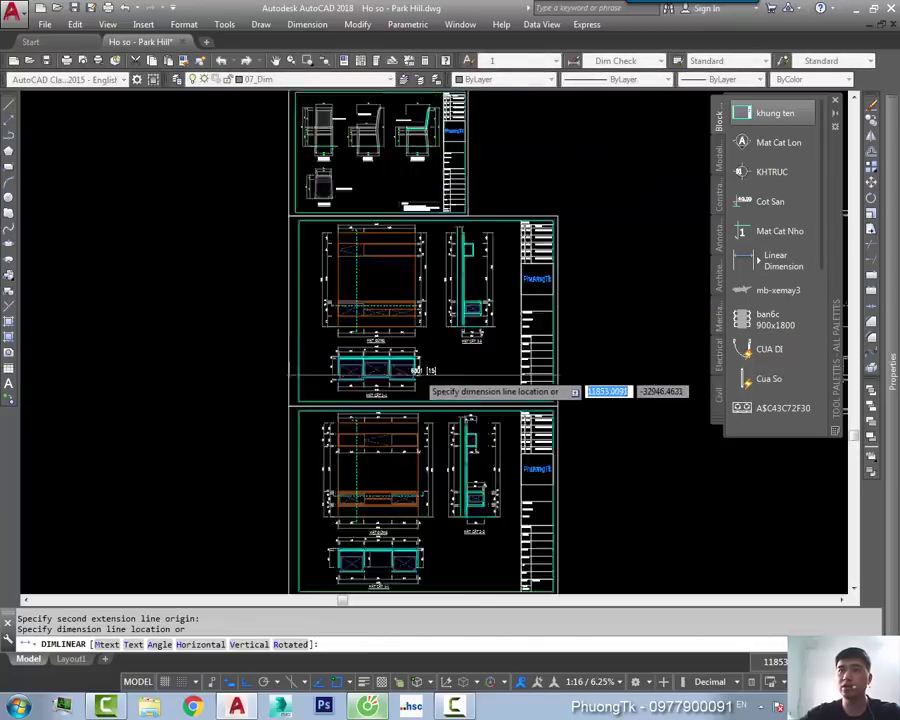
pyautogui.scroll(2, 400, 362)
pyautogui.scroll(-3, 463, 299)
pyautogui.press('Escape')
pyautogui.scroll(-1, 463, 299)
# Step: Select the newly placed khung ten title block and erase it with E
pyautogui.moveTo(486, 300); pyautogui.dragTo(356, 344, button='middle')
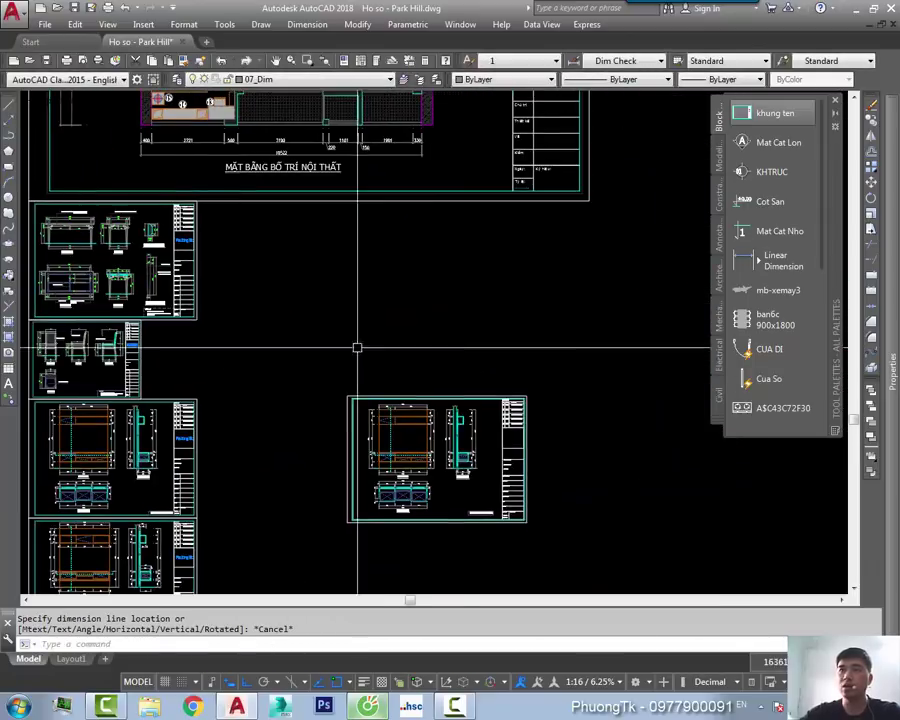
pyautogui.click(500, 326)
pyautogui.click(558, 415)
pyautogui.write('e')
pyautogui.press('Return')
pyautogui.scroll(-2, 557, 317)
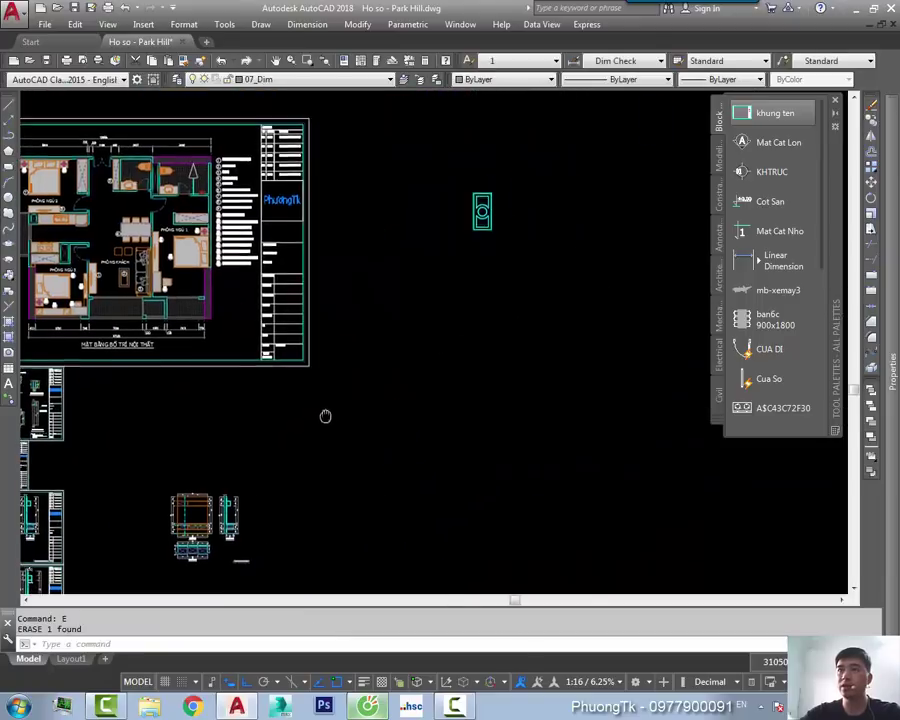
pyautogui.scroll(4, 466, 290)
pyautogui.moveTo(466, 290)
pyautogui.mouseDown(button='middle')
pyautogui.moveTo(276, 368)
pyautogui.moveTo(190, 390)
pyautogui.mouseUp(button='middle')
pyautogui.click(438, 335)
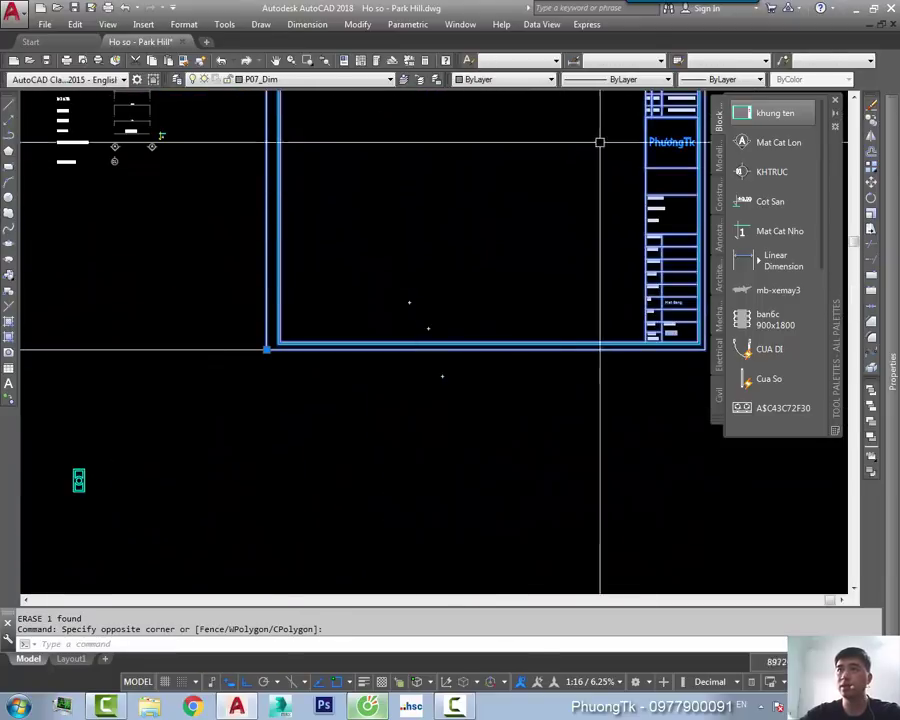
pyautogui.press('Escape')
pyautogui.click(569, 64)
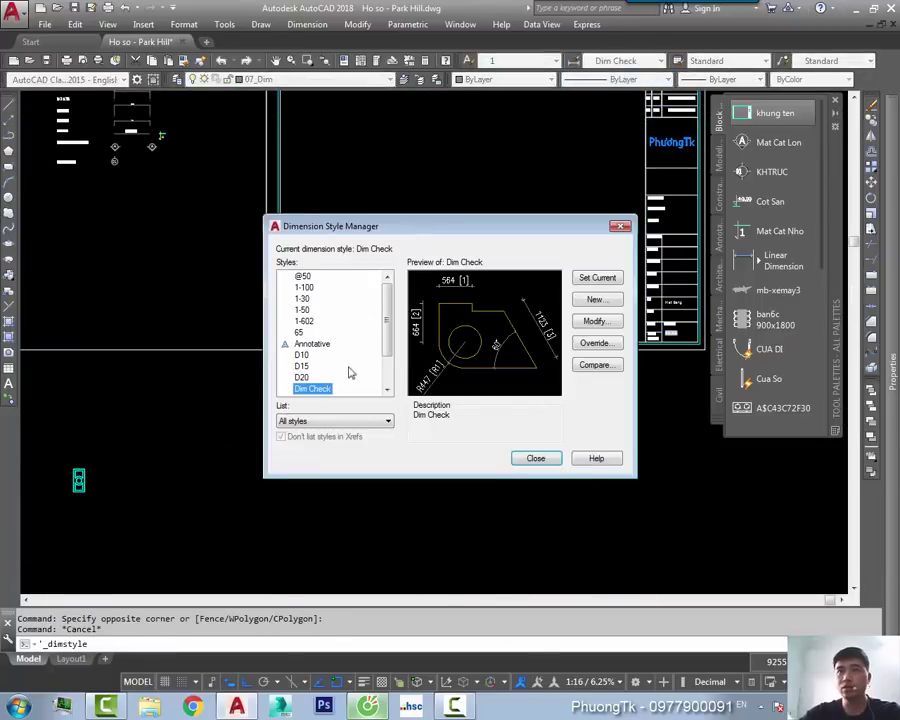
pyautogui.click(596, 321)
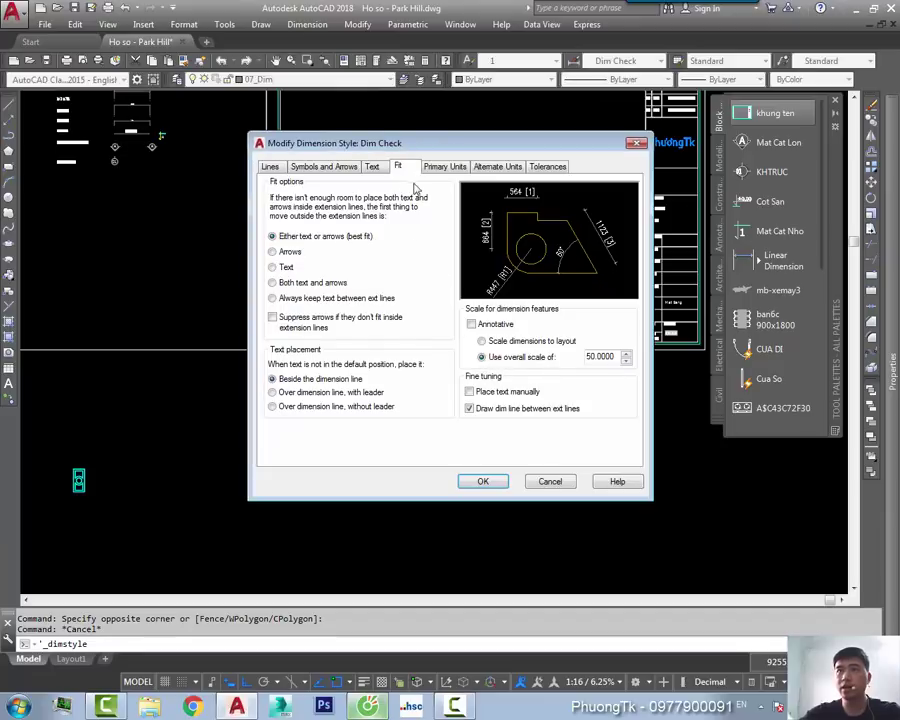
pyautogui.click(445, 167)
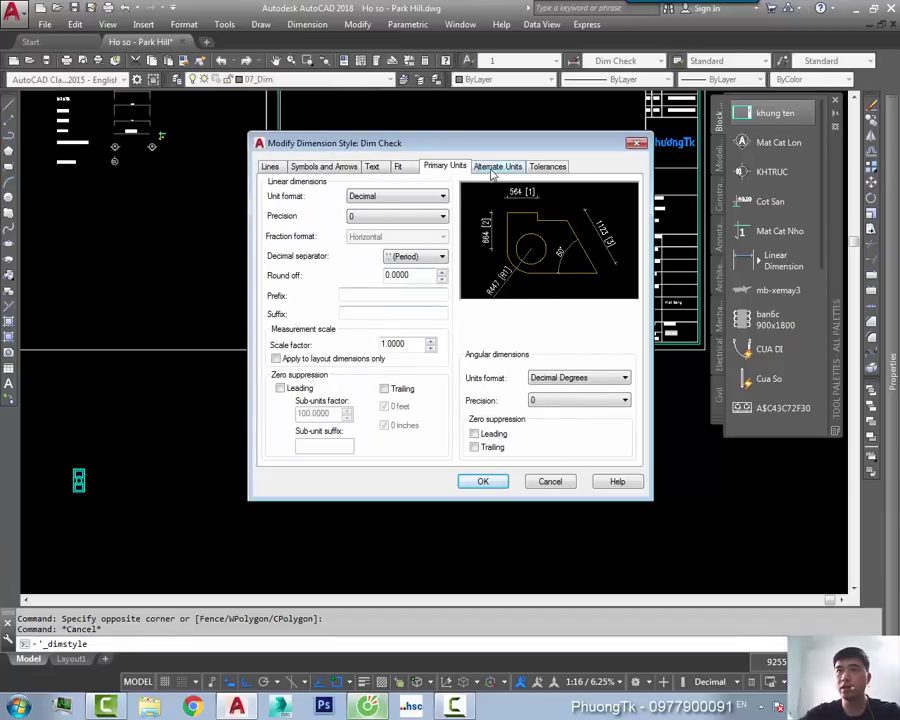
pyautogui.click(495, 167)
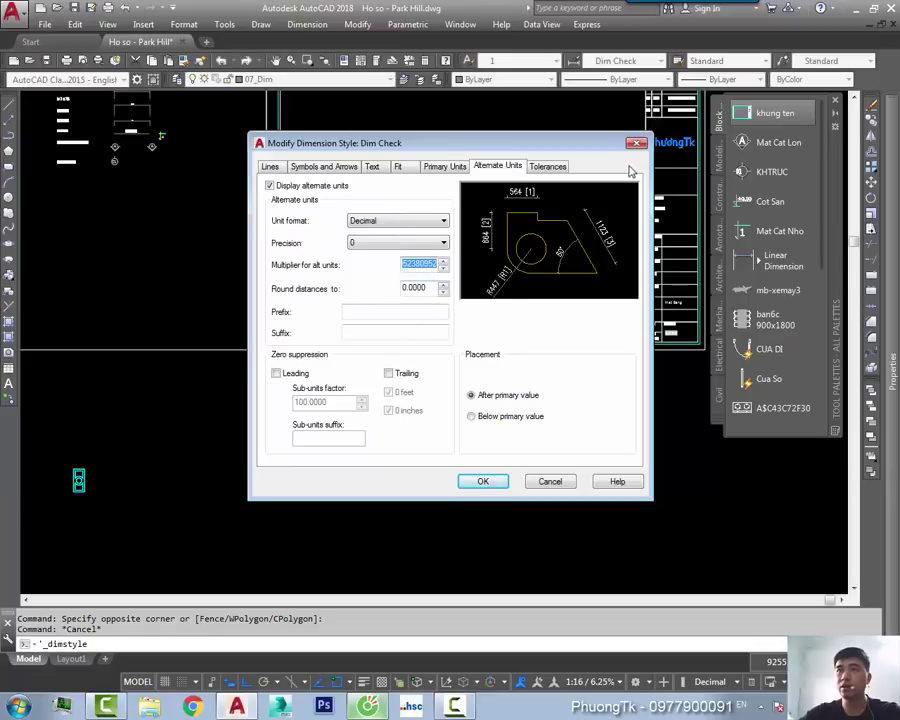
pyautogui.click(633, 146)
pyautogui.click(620, 229)
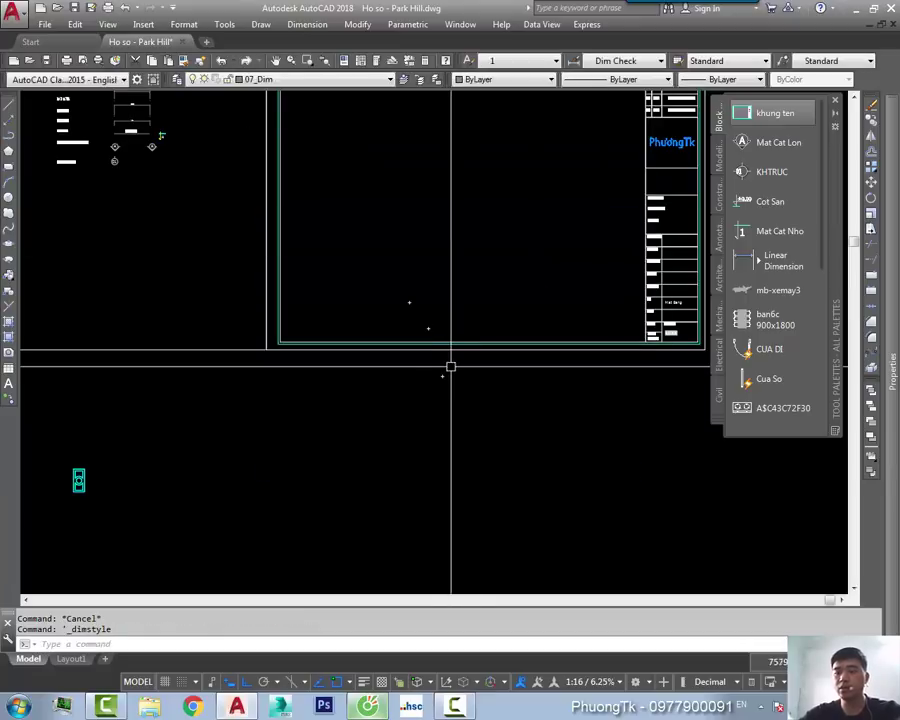
pyautogui.hotkey('ctrl', 'p')
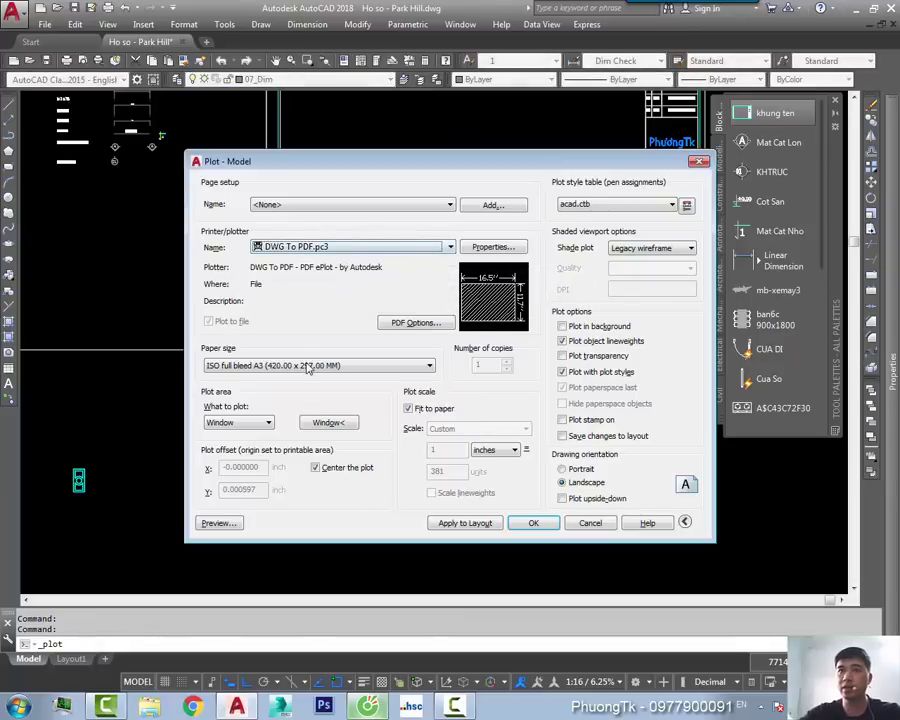
pyautogui.click(308, 366)
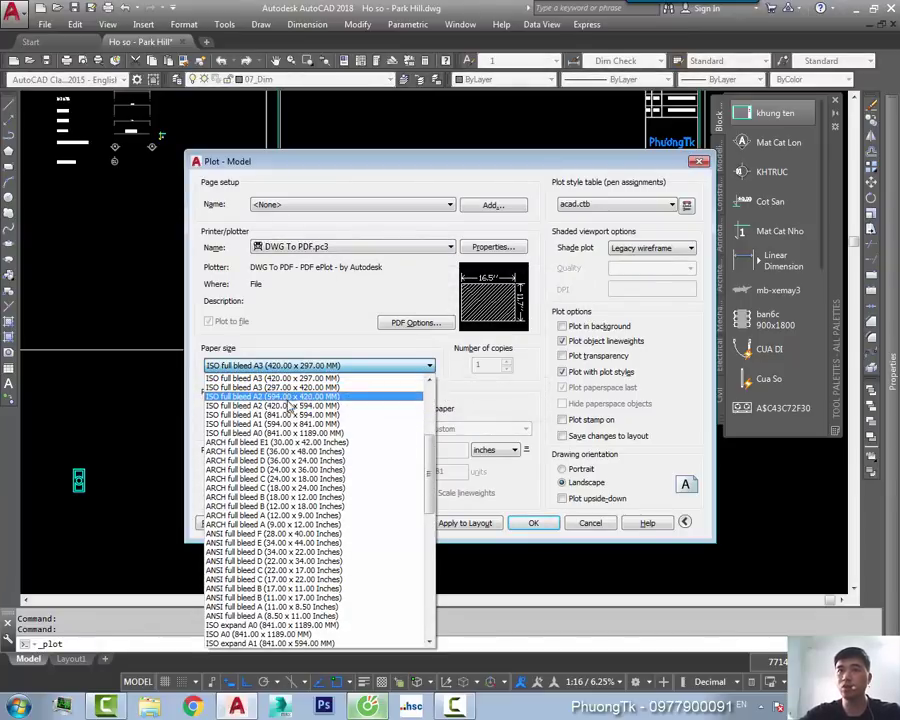
pyautogui.click(700, 182)
# Step: Close the plot settings, then change Dim Check's alternate-units multiplier to 1/420
pyautogui.click(700, 162)
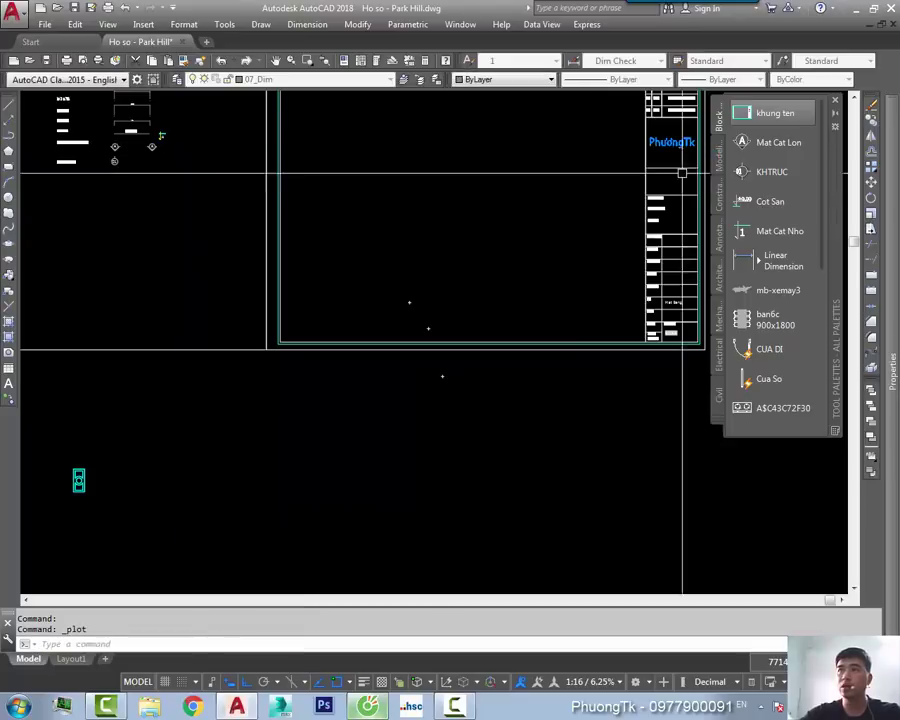
pyautogui.scroll(-2, 546, 275)
pyautogui.scroll(-2, 546, 275)
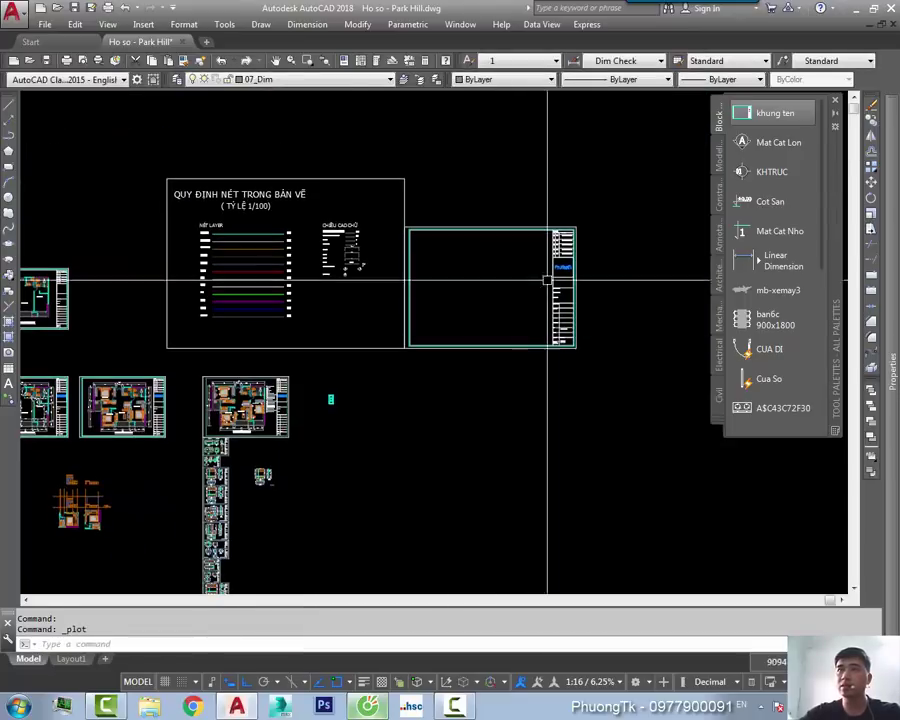
pyautogui.click(578, 62)
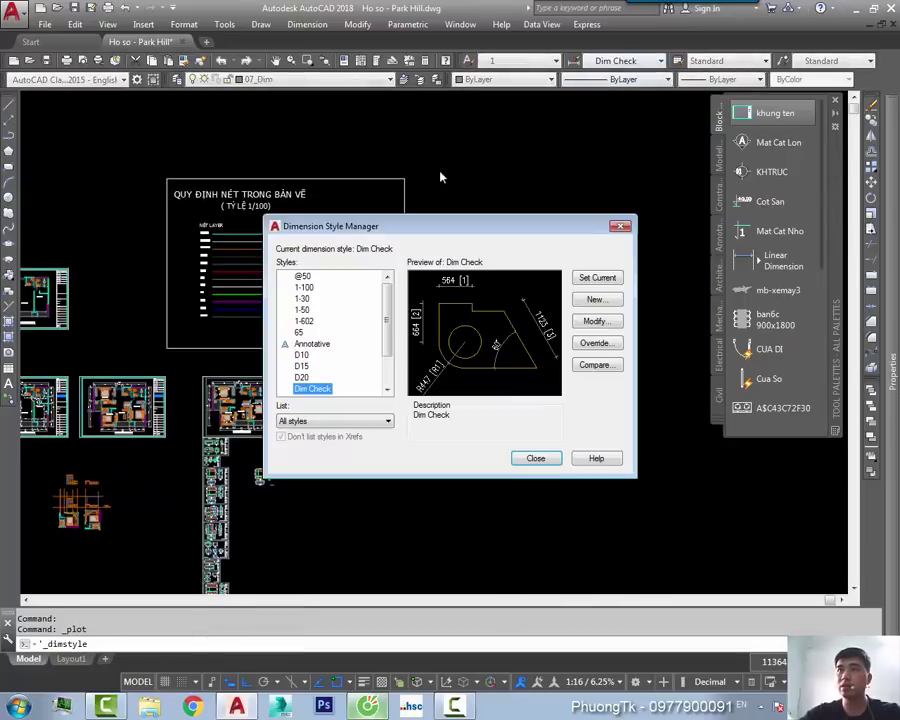
pyautogui.click(597, 324)
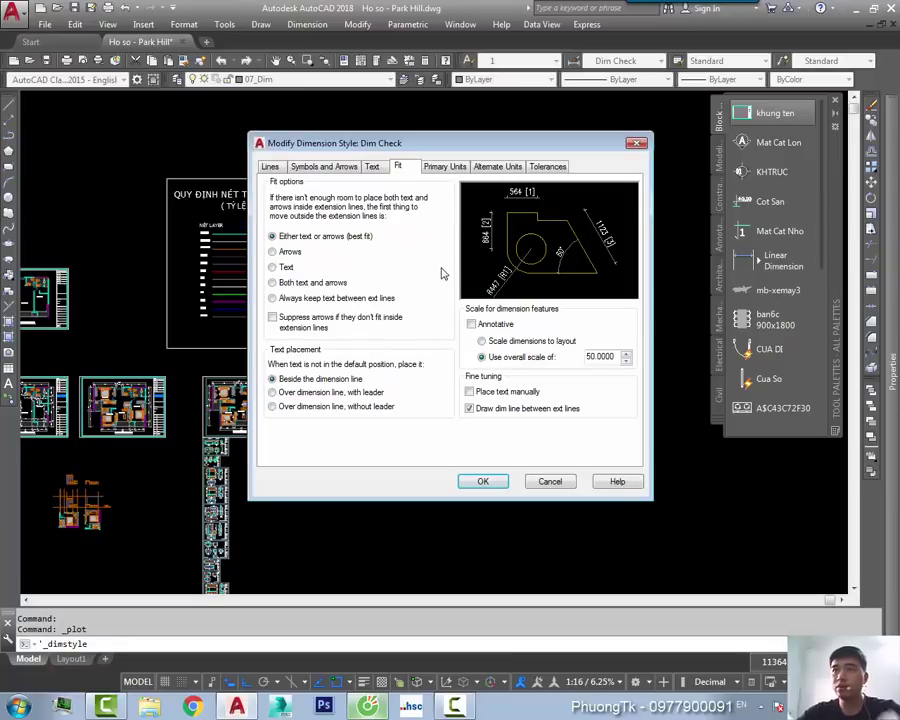
pyautogui.click(487, 168)
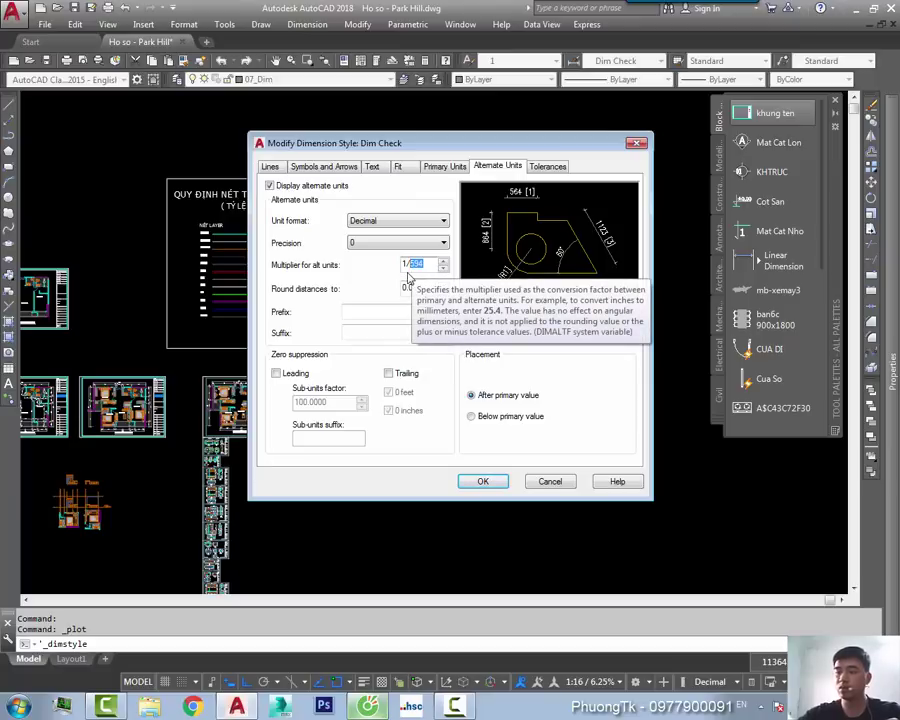
pyautogui.write('4')
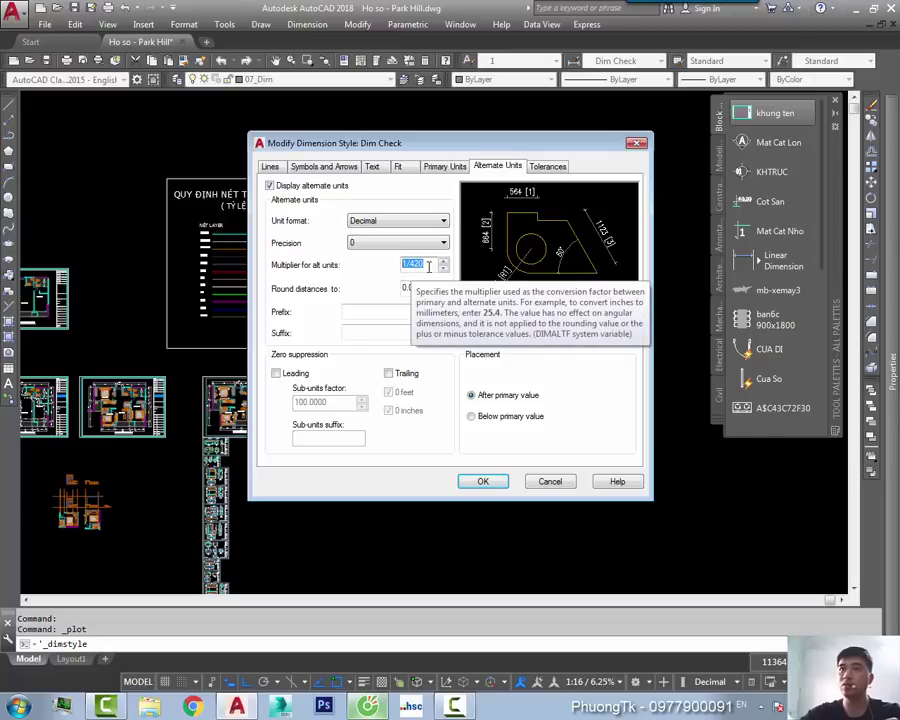
pyautogui.click(483, 482)
pyautogui.click(528, 462)
# Step: Pan past the TV-stand drawings to the floor plan and detail sheets
pyautogui.moveTo(382, 410); pyautogui.dragTo(458, 338, button='middle')
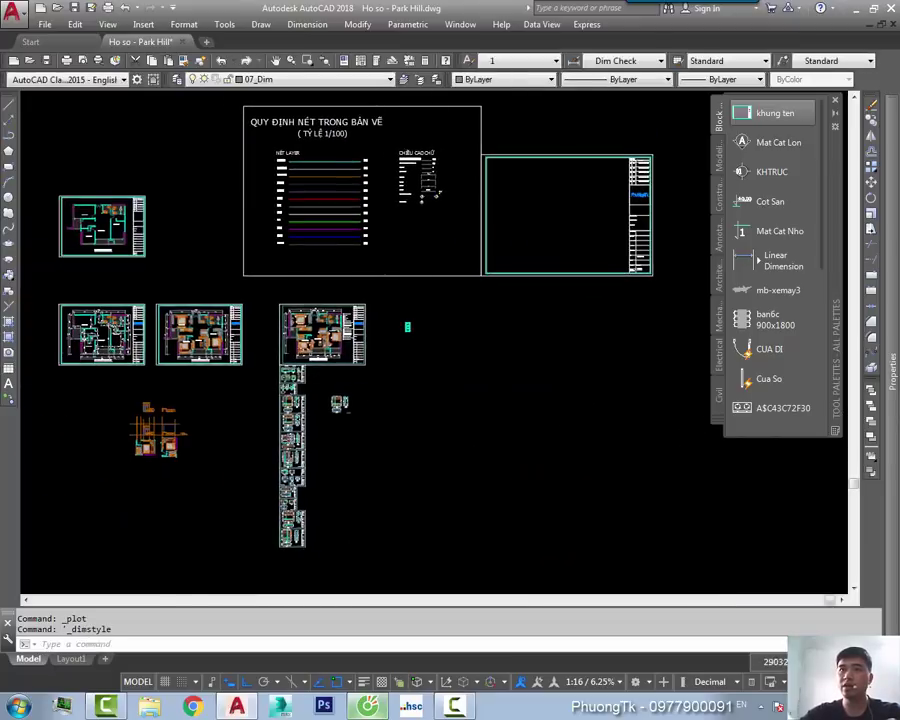
pyautogui.scroll(5, 380, 420)
pyautogui.scroll(3, 327, 413)
pyautogui.moveTo(327, 413); pyautogui.dragTo(331, 359, button='middle')
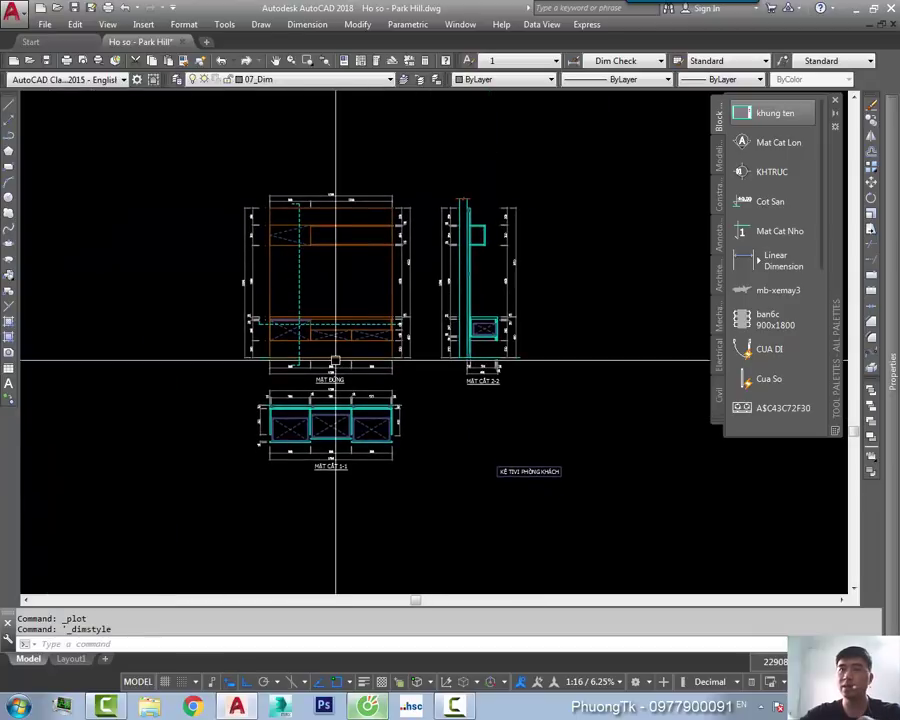
pyautogui.scroll(-3, 323, 386)
pyautogui.scroll(-2, 388, 358)
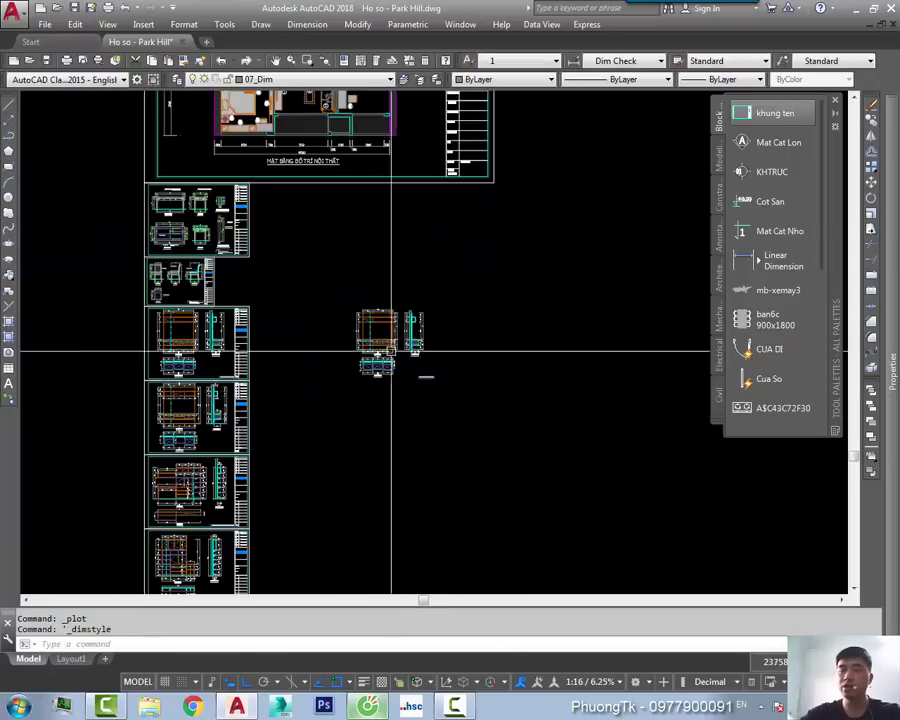
pyautogui.moveTo(388, 358); pyautogui.dragTo(323, 235, button='middle')
pyautogui.scroll(2, 356, 318)
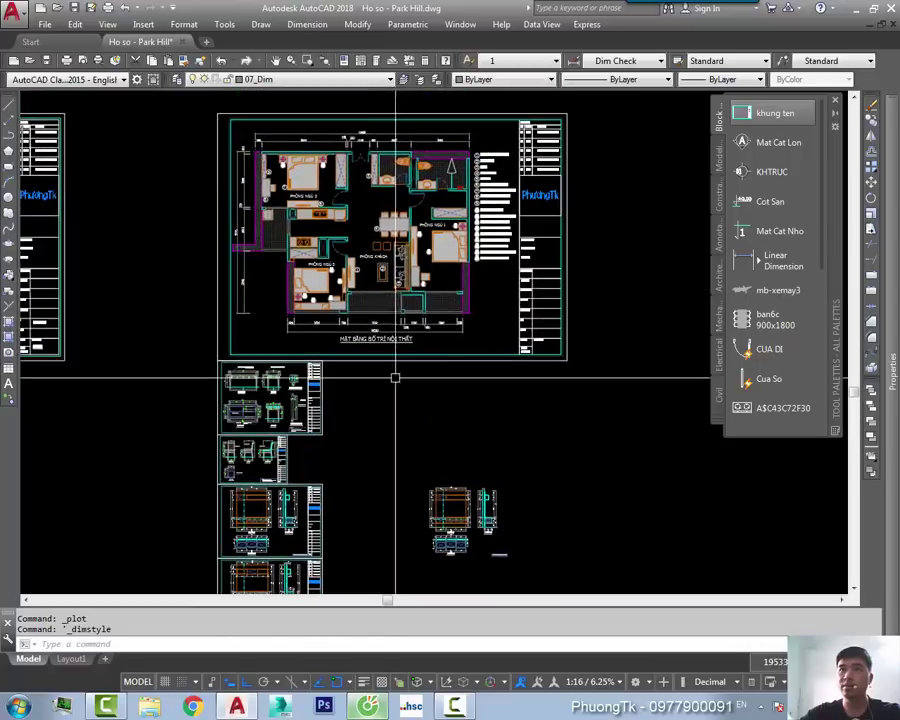
# Step: Measure across the plan frame with a trial linear dimension, then cancel it
pyautogui.write('d')
pyautogui.press('Return')
pyautogui.click(218, 300)
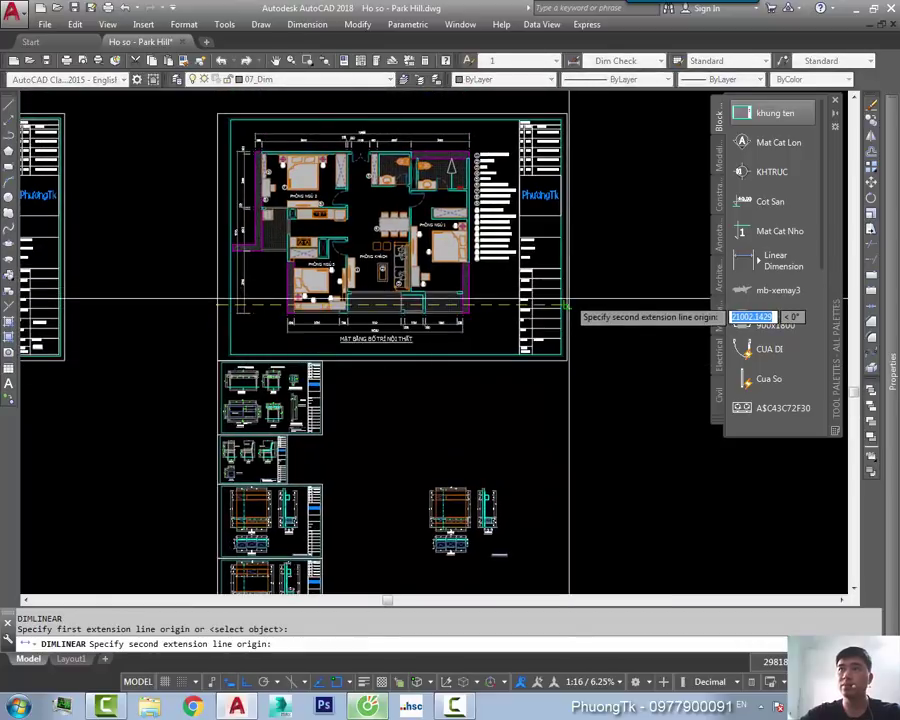
pyautogui.click(565, 299)
pyautogui.scroll(6, 412, 366)
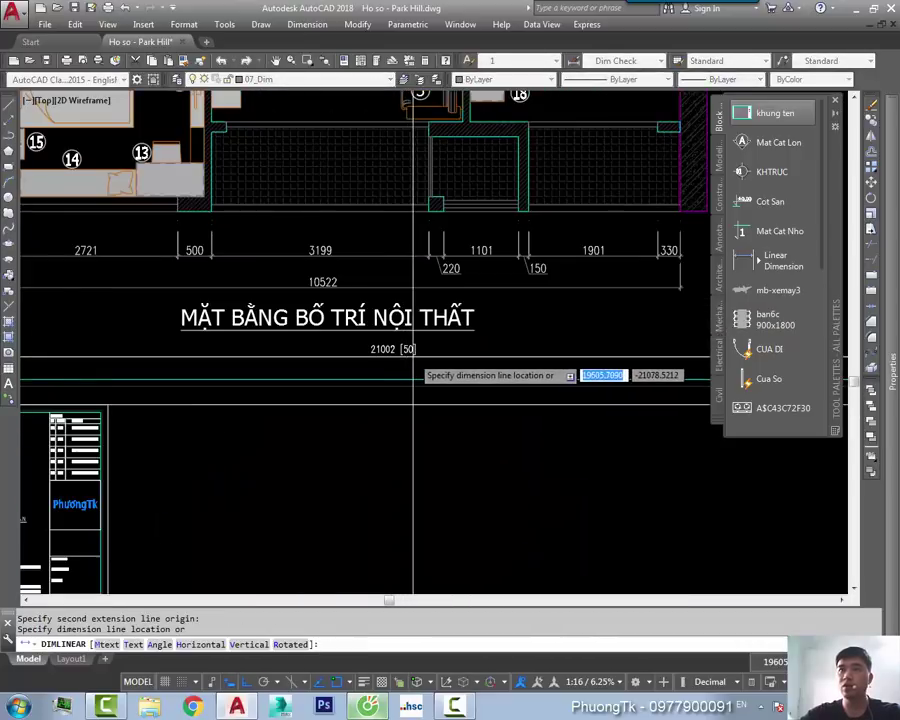
pyautogui.press('Escape')
pyautogui.scroll(-8, 412, 366)
# Step: Try a linear dimension spanning the two floor plan sheets, then cancel it
pyautogui.moveTo(300, 275); pyautogui.dragTo(386, 308, button='middle')
pyautogui.write('d')
pyautogui.press('Return')
pyautogui.click(316, 311)
pyautogui.moveTo(316, 311); pyautogui.dragTo(457, 311, button='middle')
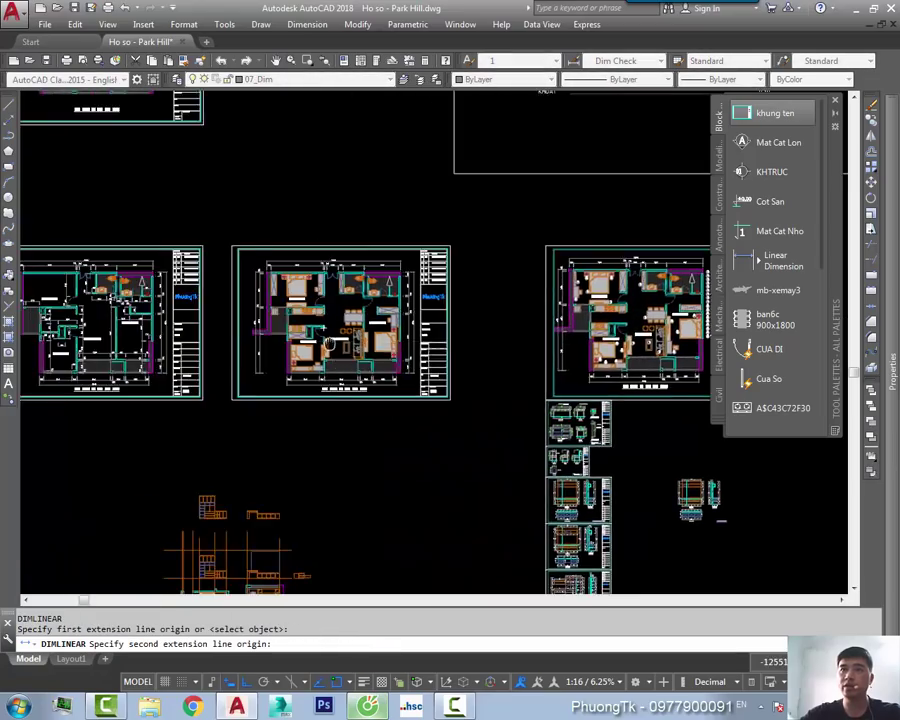
pyautogui.scroll(4, 233, 303)
pyautogui.click(233, 303)
pyautogui.scroll(4, 507, 308)
pyautogui.scroll(2, 510, 306)
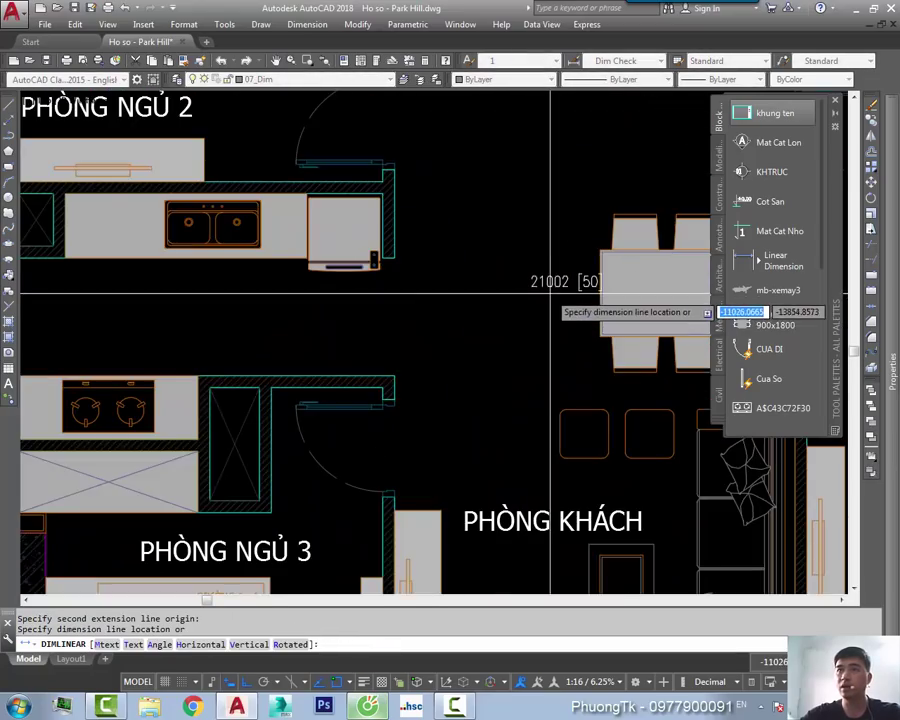
pyautogui.scroll(-6, 512, 302)
pyautogui.scroll(-3, 512, 302)
pyautogui.press('Escape')
# Step: Select and deselect the middle sheet's title-block frame, then view the detail sheets
pyautogui.moveTo(316, 246); pyautogui.dragTo(226, 246, button='middle')
pyautogui.scroll(-4, 480, 222)
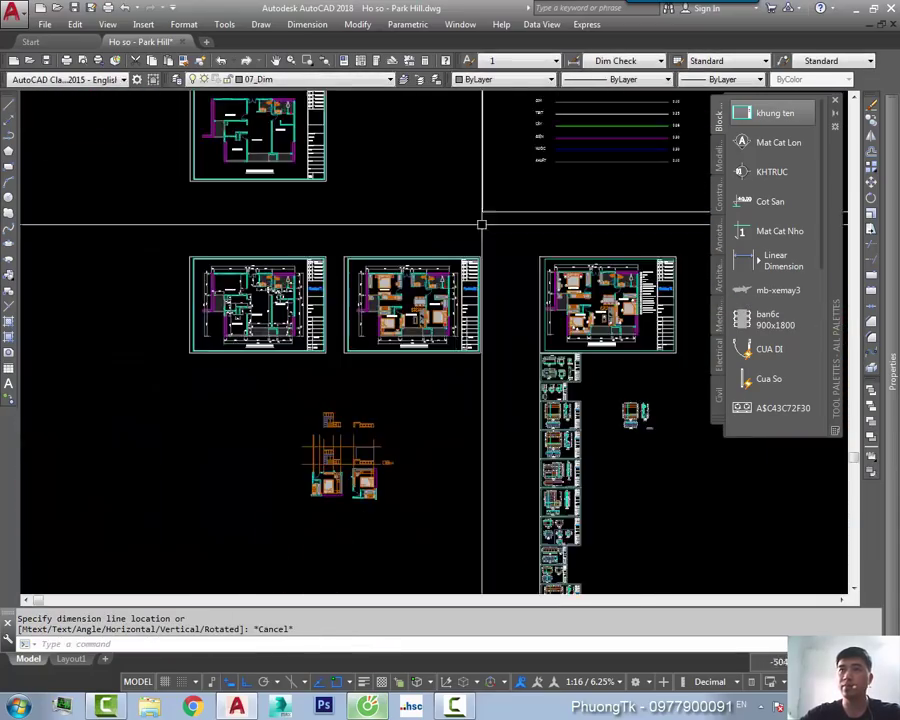
pyautogui.moveTo(322, 259); pyautogui.dragTo(523, 334, button='middle')
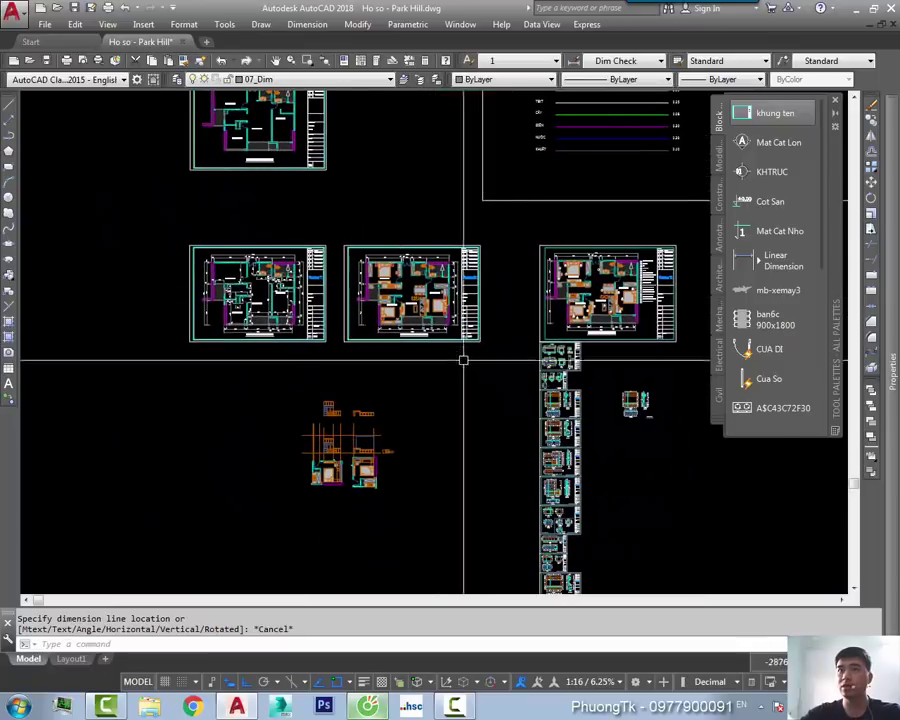
pyautogui.scroll(4, 490, 330)
pyautogui.click(493, 283)
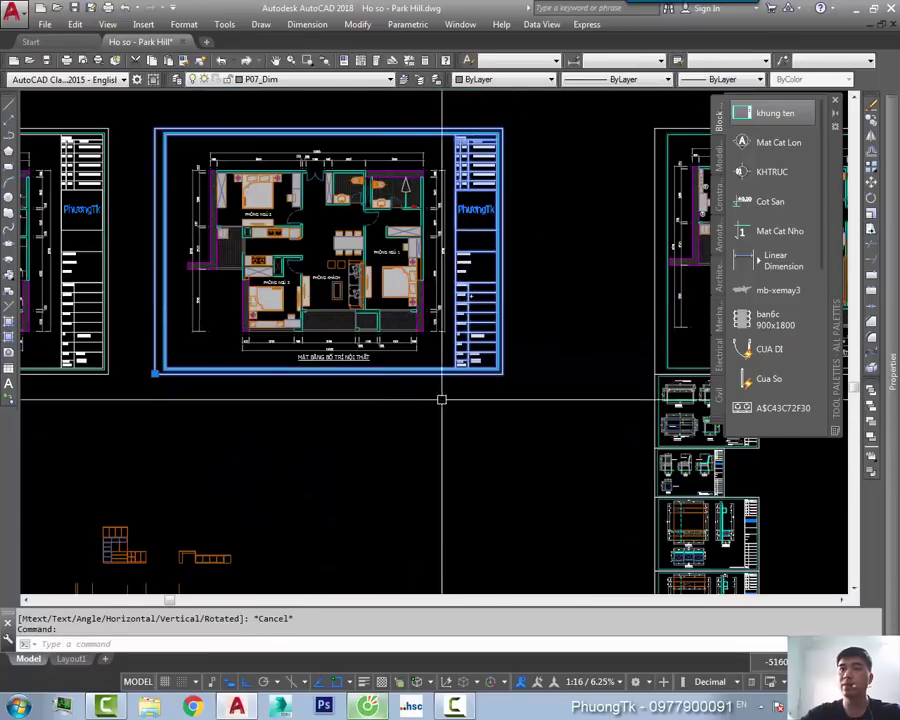
pyautogui.press('Escape')
pyautogui.scroll(-3, 441, 399)
pyautogui.moveTo(712, 394); pyautogui.dragTo(422, 290, button='middle')
# Step: Try trial linear dimensions on a detail sheet, measuring 4200, then cancel
pyautogui.write('d')
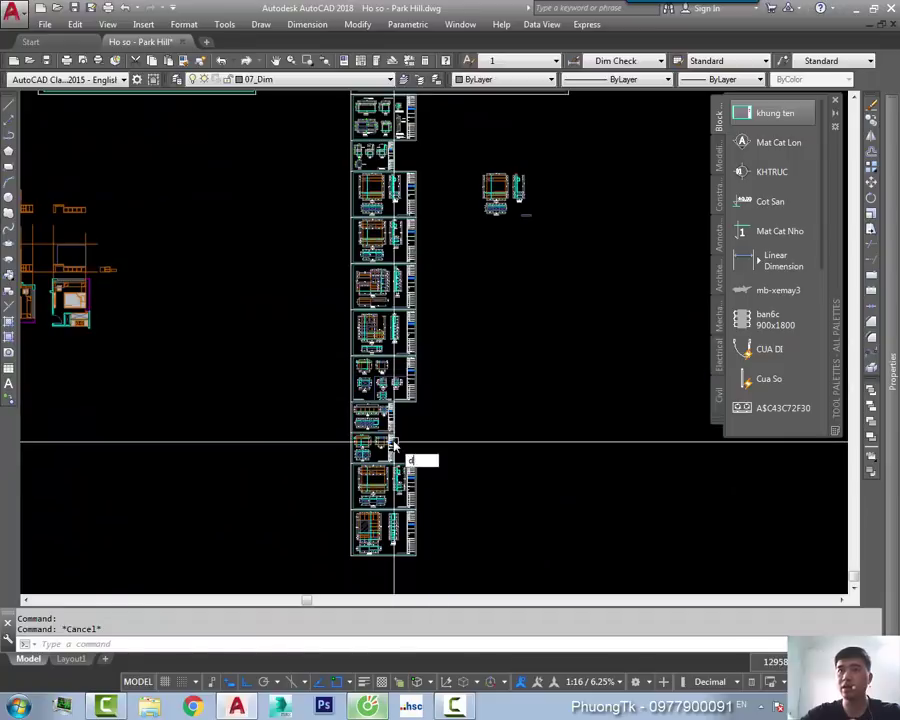
pyautogui.press('Return')
pyautogui.scroll(5, 400, 435)
pyautogui.click(405, 430)
pyautogui.press('Escape')
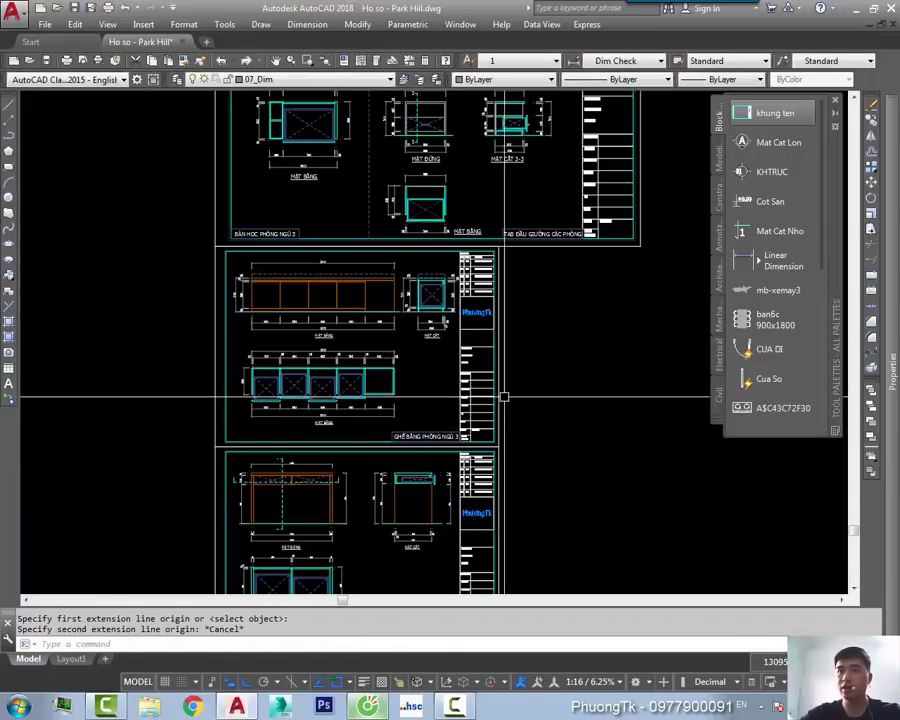
pyautogui.press('Return')
pyautogui.click(503, 398)
pyautogui.click(215, 424)
pyautogui.scroll(4, 358, 428)
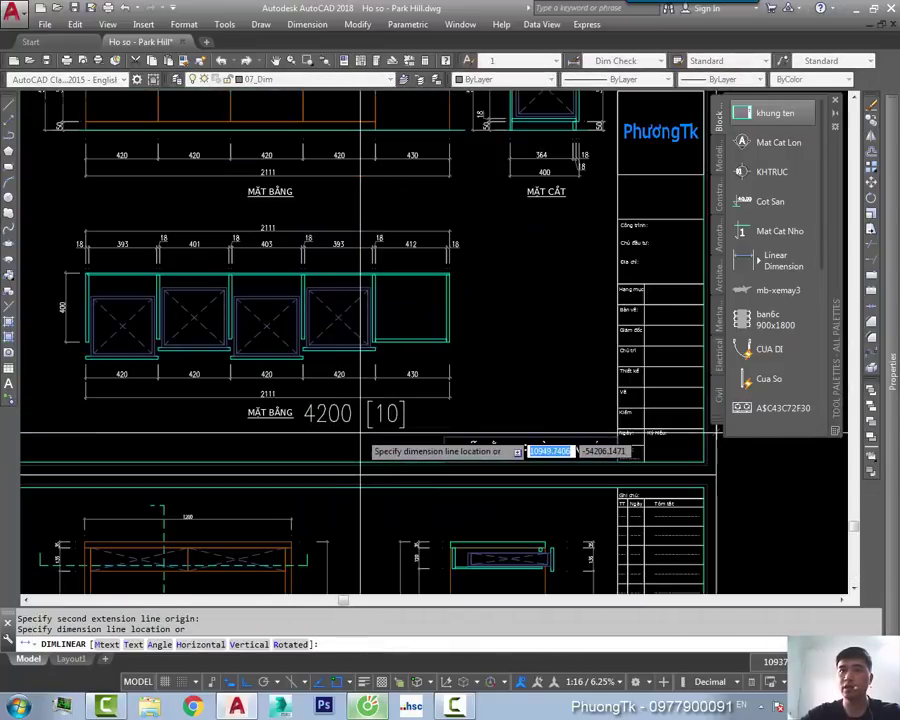
pyautogui.scroll(-3, 361, 451)
pyautogui.press('Escape')
# Step: Measure the sheet's outer frame as 6301 with a trial dimension, then cancel
pyautogui.press('Return')
pyautogui.scroll(2, 193, 349)
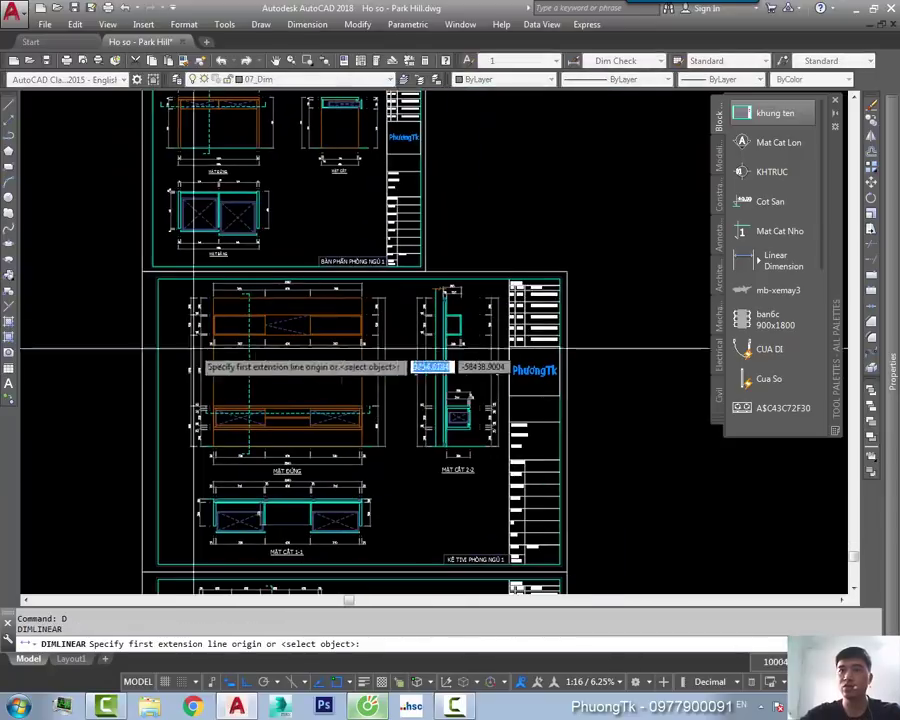
pyautogui.click(143, 354)
pyautogui.click(567, 360)
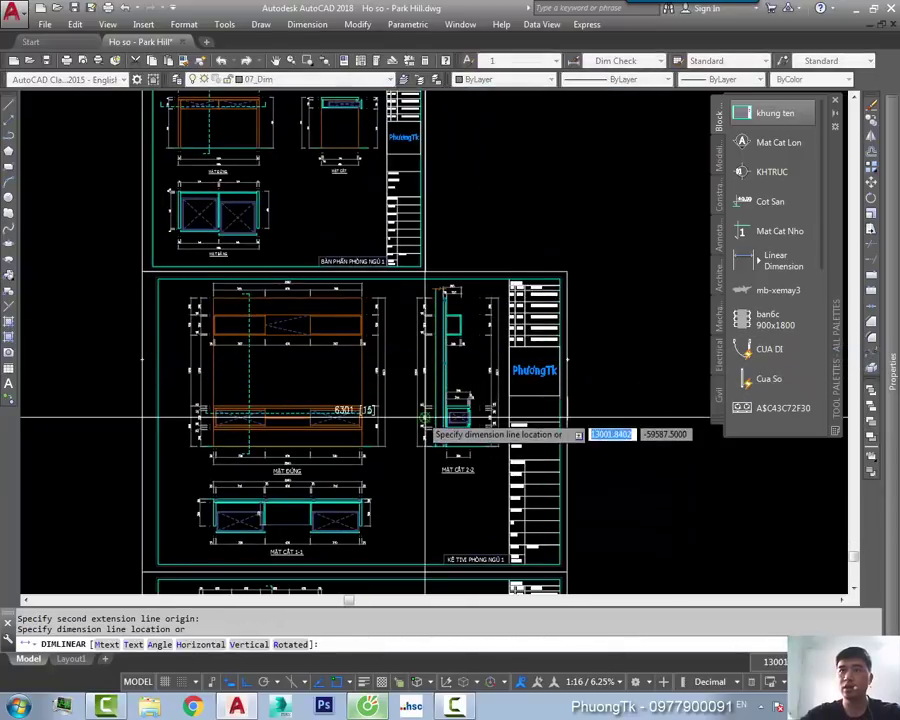
pyautogui.press('Escape')
pyautogui.scroll(-5, 430, 405)
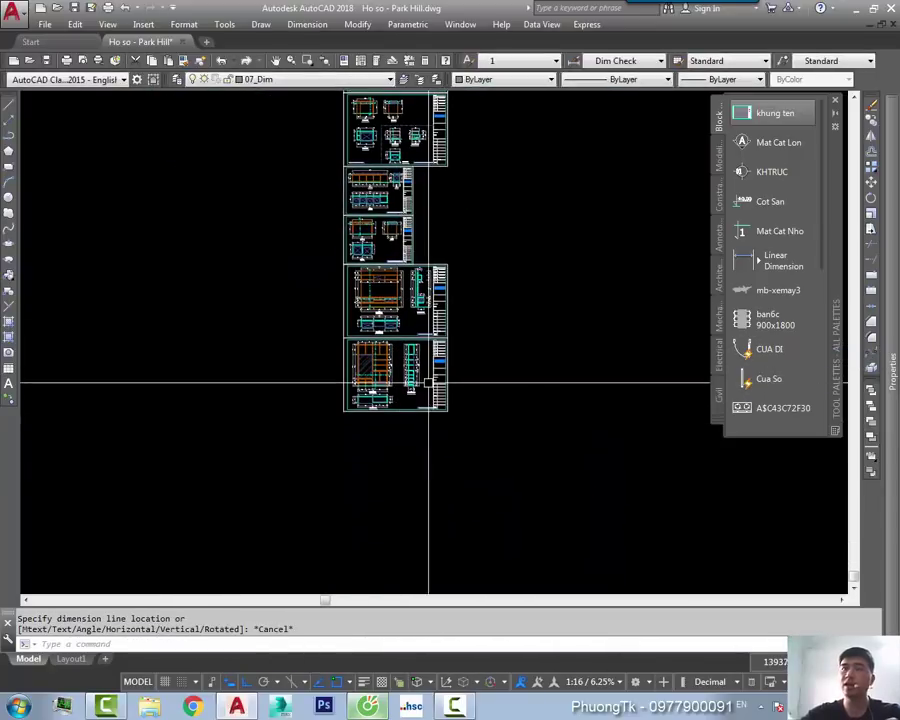
pyautogui.scroll(-3, 460, 274)
pyautogui.scroll(2, 420, 314)
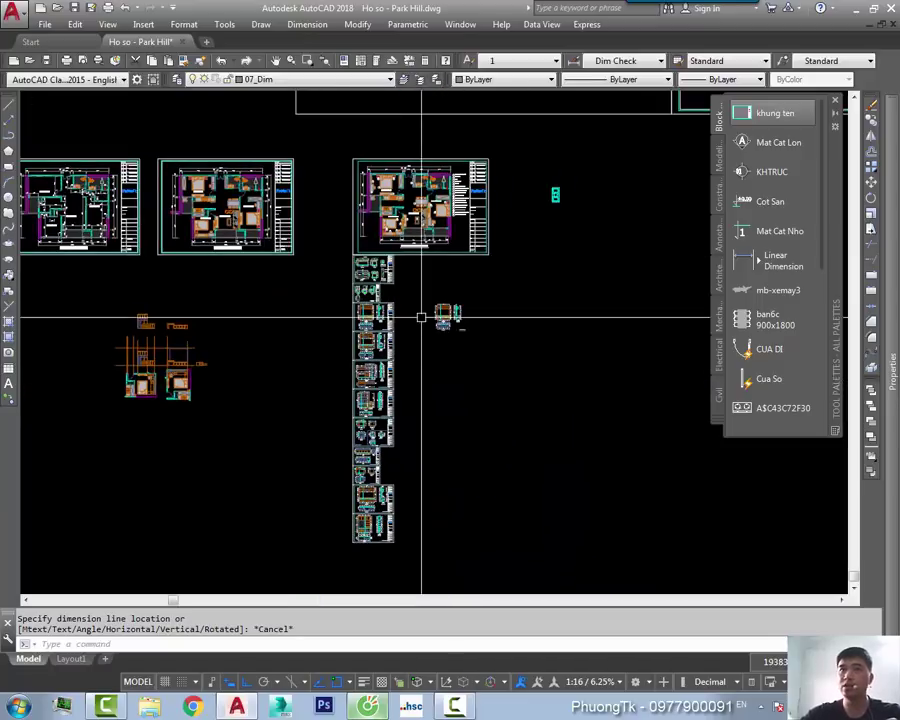
pyautogui.scroll(1, 458, 318)
pyautogui.scroll(3, 458, 318)
# Step: Centre the TV-stand drawings and measure across them as 6091, then cancel
pyautogui.moveTo(520, 306); pyautogui.dragTo(206, 280, button='middle')
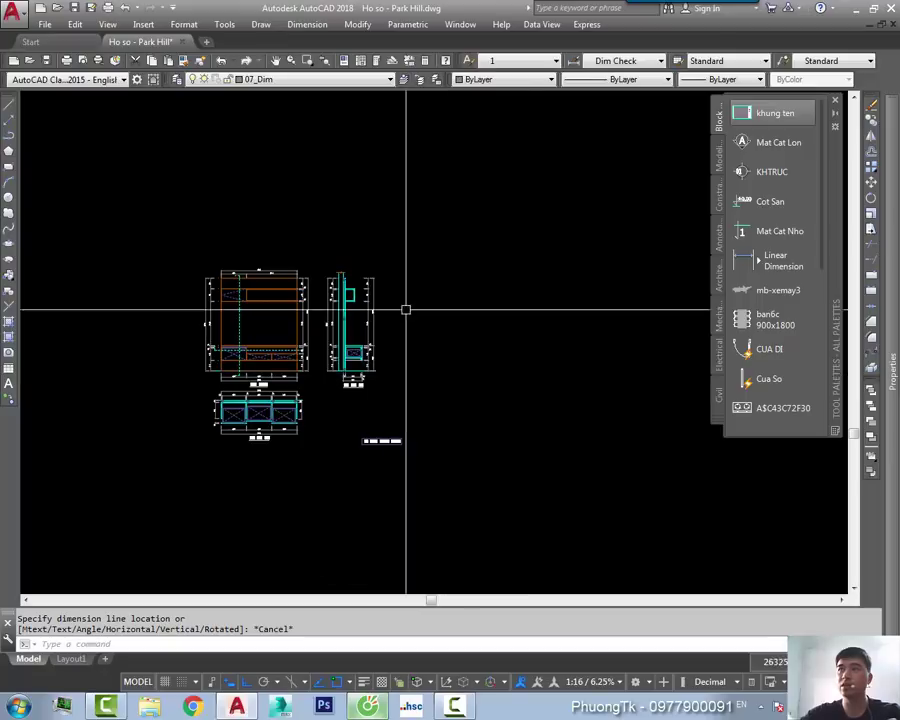
pyautogui.moveTo(240, 300); pyautogui.dragTo(290, 294, button='middle')
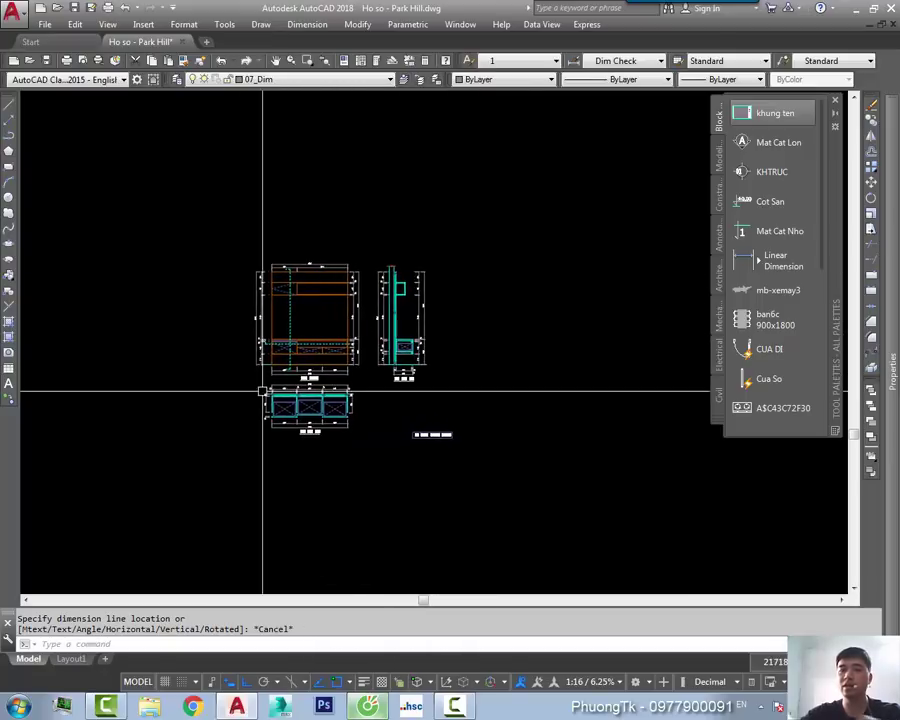
pyautogui.write('d')
pyautogui.press('Return')
pyautogui.click(232, 331)
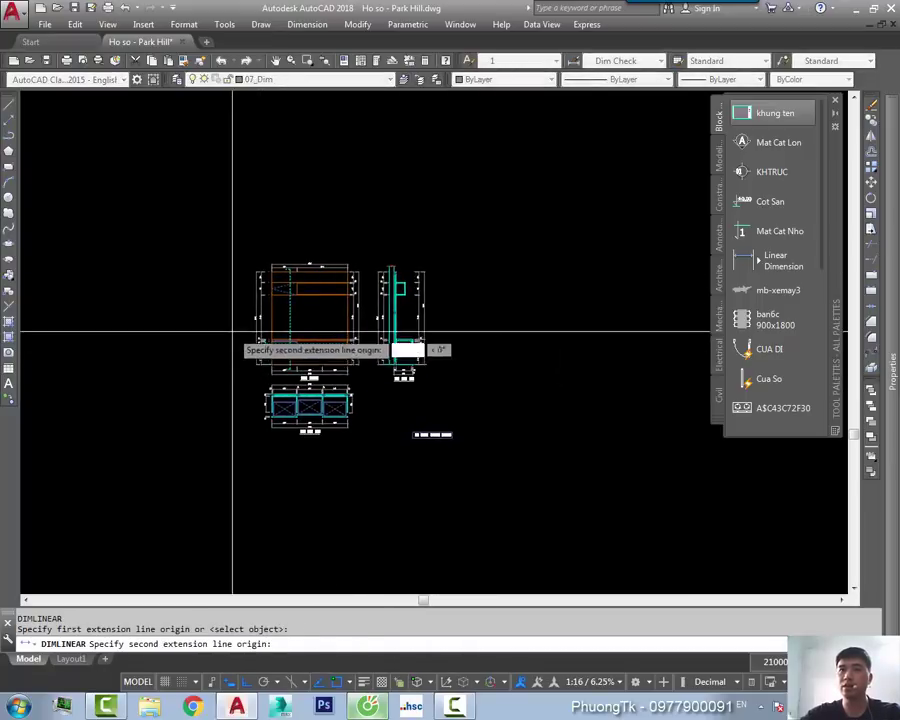
pyautogui.click(488, 331)
pyautogui.scroll(2, 414, 458)
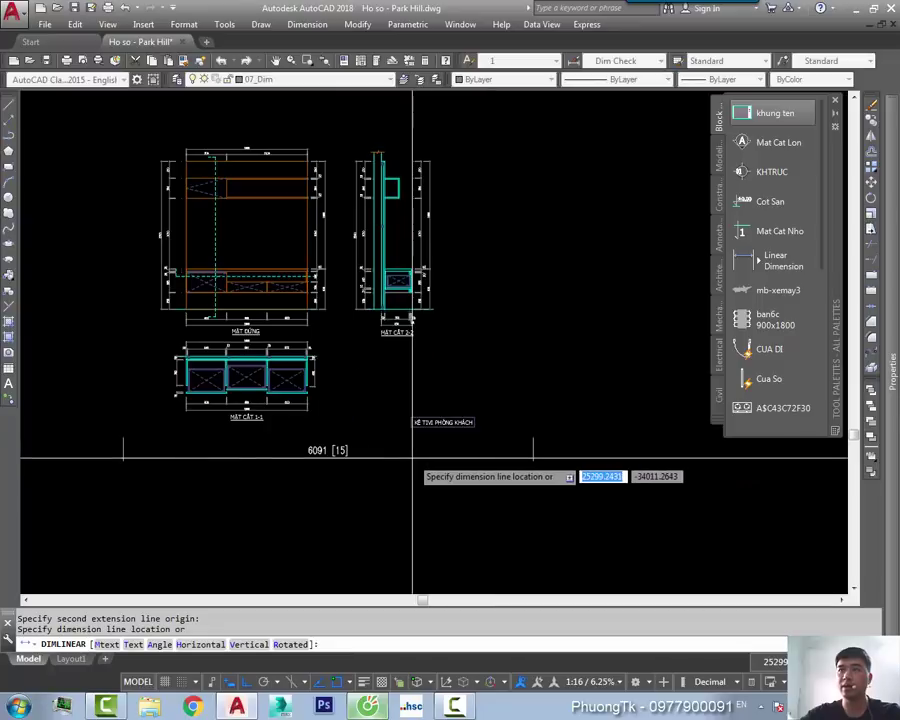
pyautogui.press('Escape')
# Step: Insert the khung ten frame around the TV-stand drawings with blank attributes, then reselect it
pyautogui.click(770, 113)
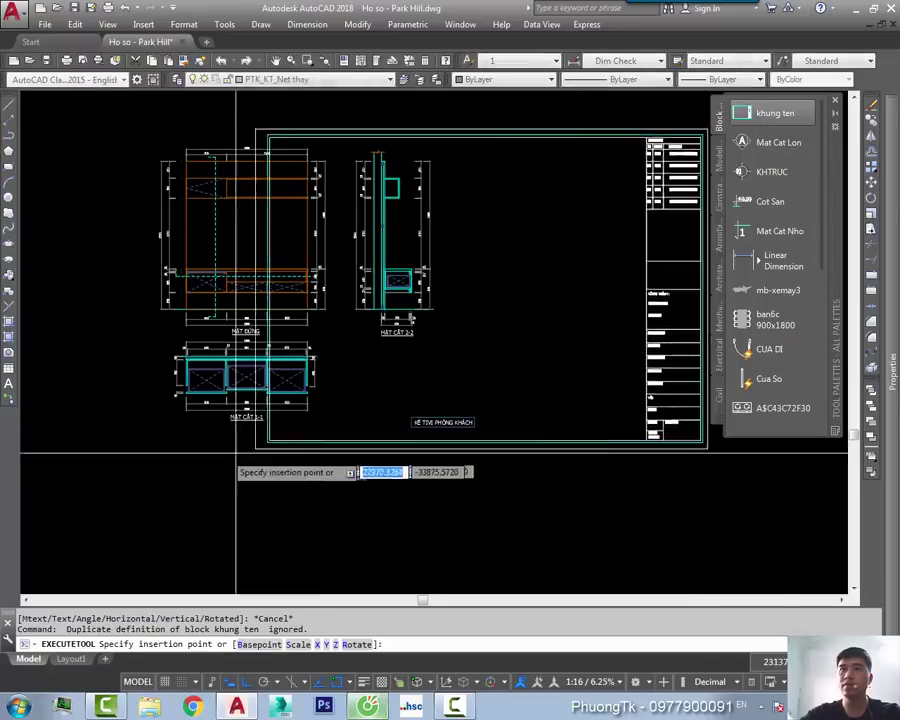
pyautogui.click(111, 444)
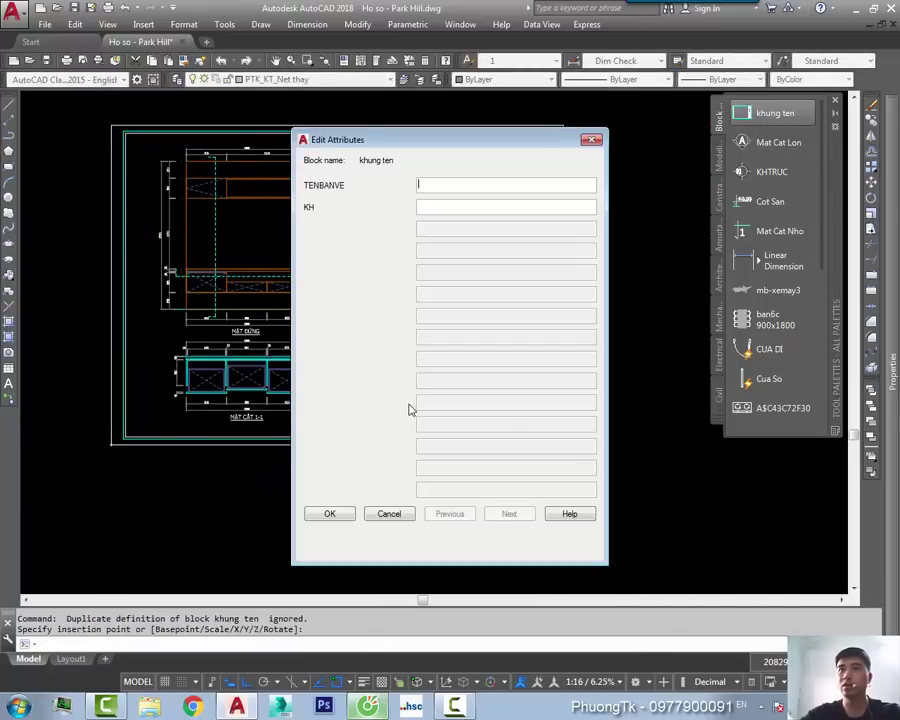
pyautogui.click(330, 513)
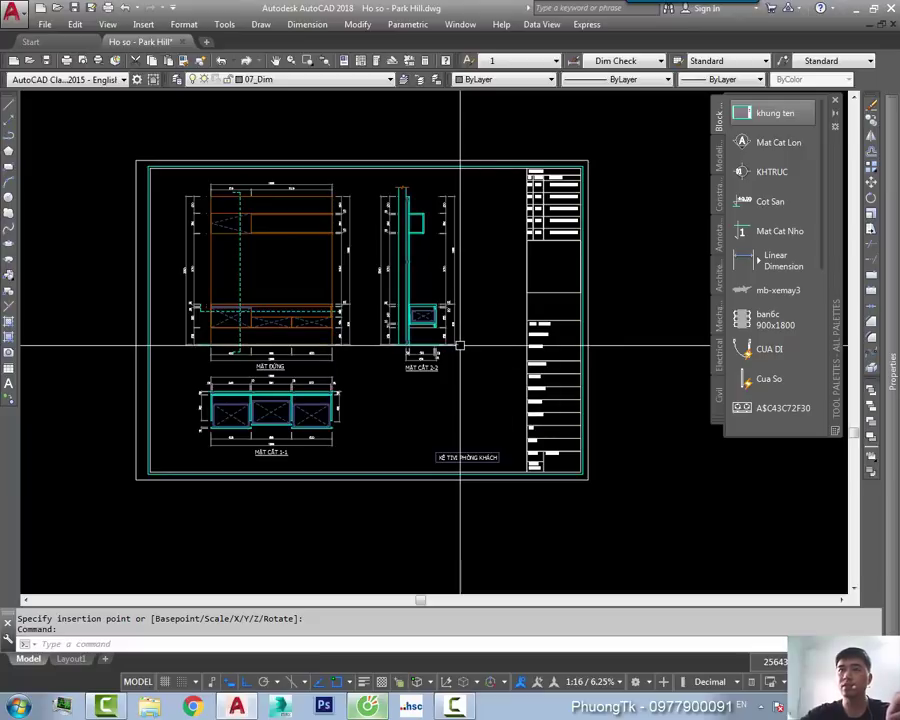
pyautogui.moveTo(460, 346)
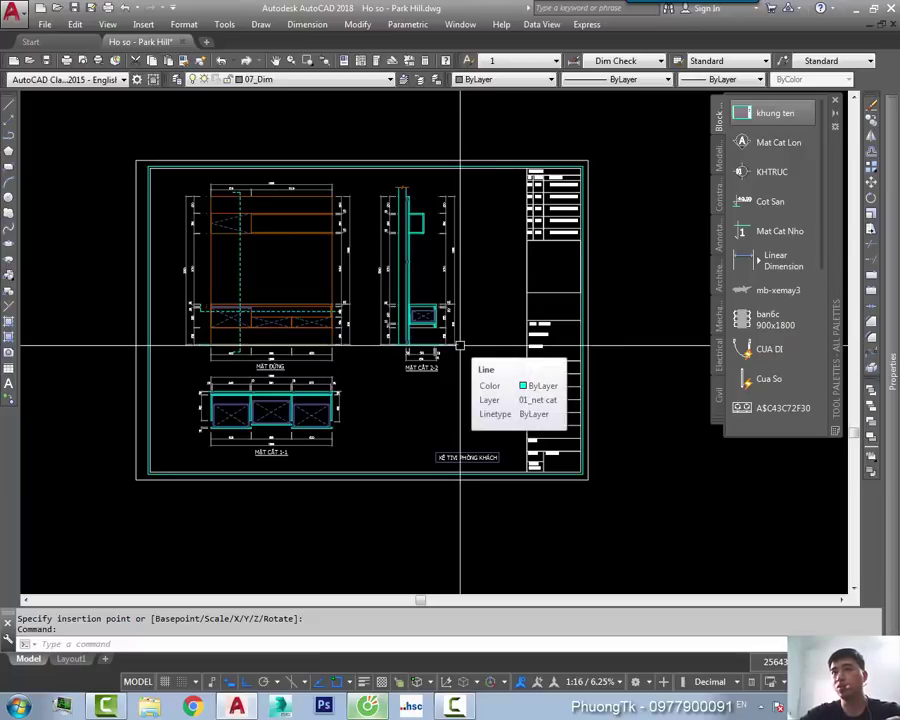
pyautogui.scroll(-2, 420, 340)
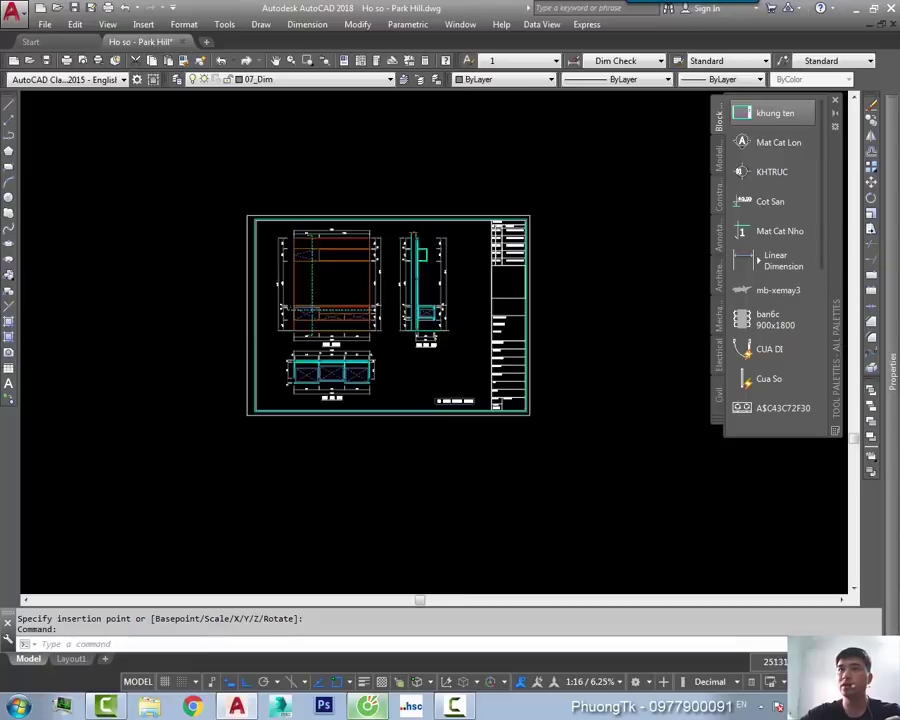
pyautogui.scroll(-2, 466, 362)
pyautogui.moveTo(502, 278); pyautogui.dragTo(440, 368, button='middle')
pyautogui.scroll(2, 528, 327)
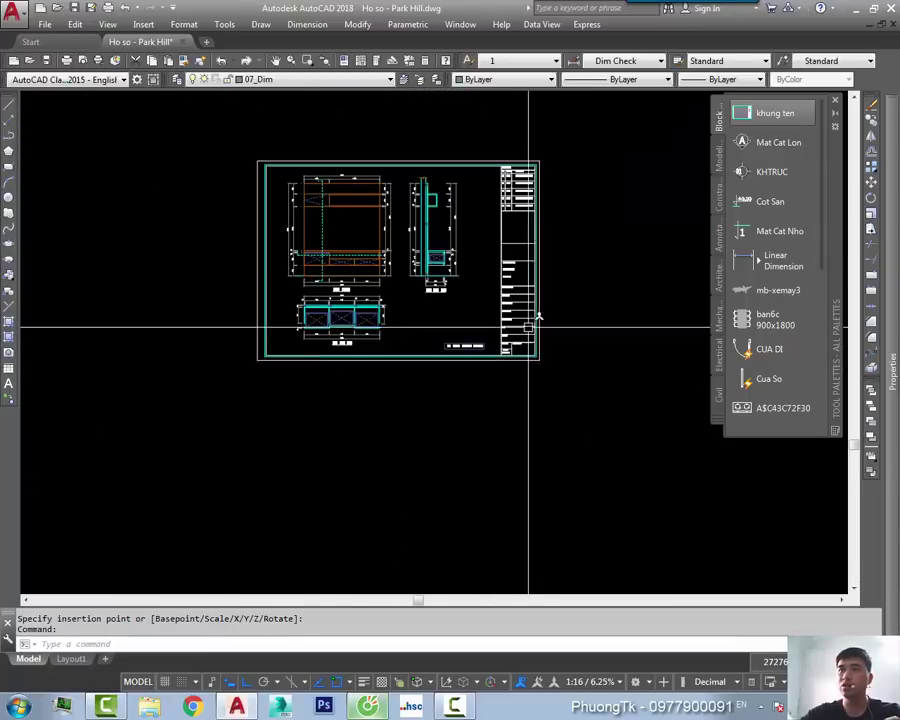
pyautogui.click(528, 327)
# Step: Erase the selected khung ten block and pan to check the TV cabinet views
pyautogui.write('e')
pyautogui.moveTo(492, 388); pyautogui.dragTo(496, 392, button='middle')
pyautogui.press('Return')
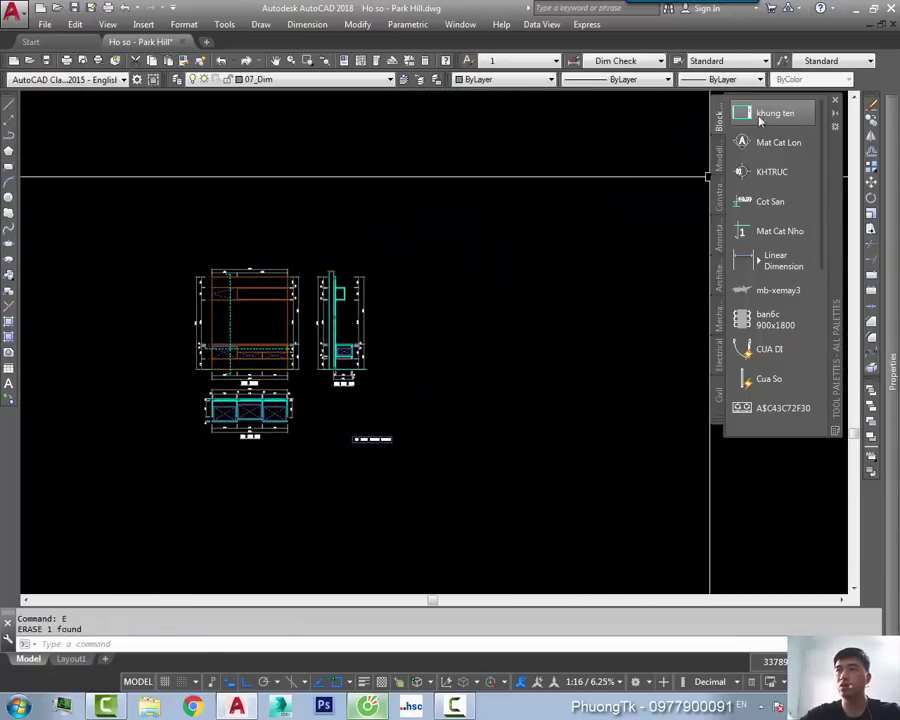
pyautogui.moveTo(271, 277); pyautogui.dragTo(346, 289, button='middle')
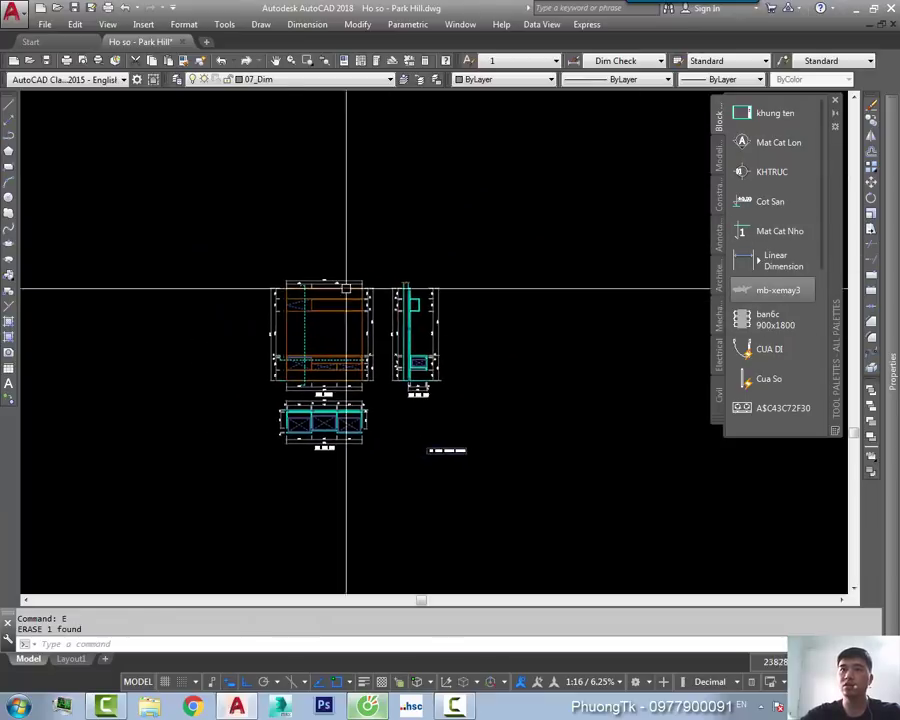
pyautogui.scroll(-2, 494, 342)
pyautogui.moveTo(490, 400); pyautogui.dragTo(474, 392, button='middle')
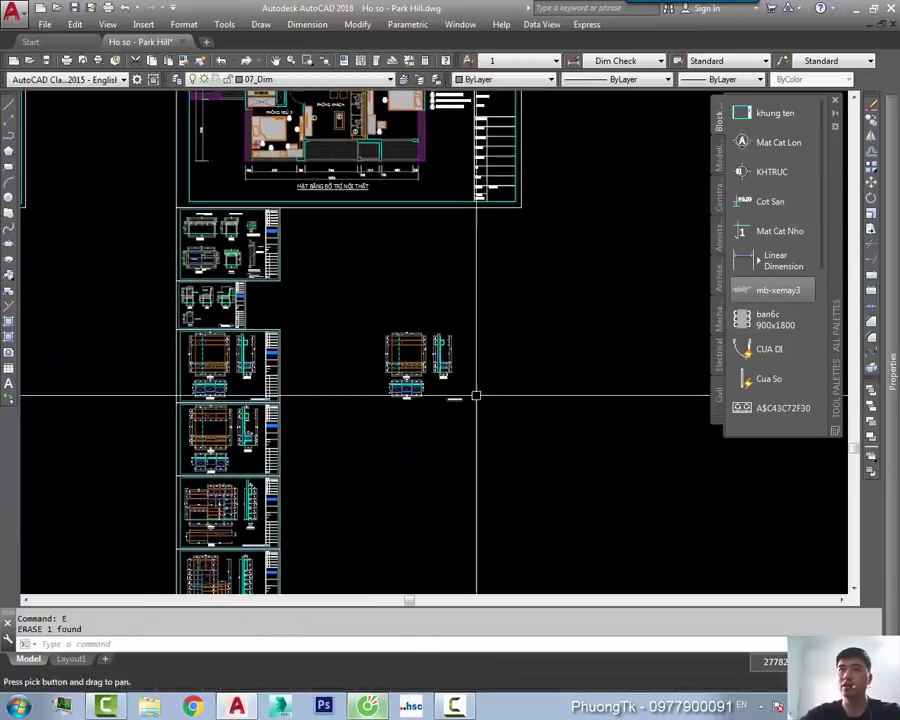
pyautogui.scroll(2, 492, 388)
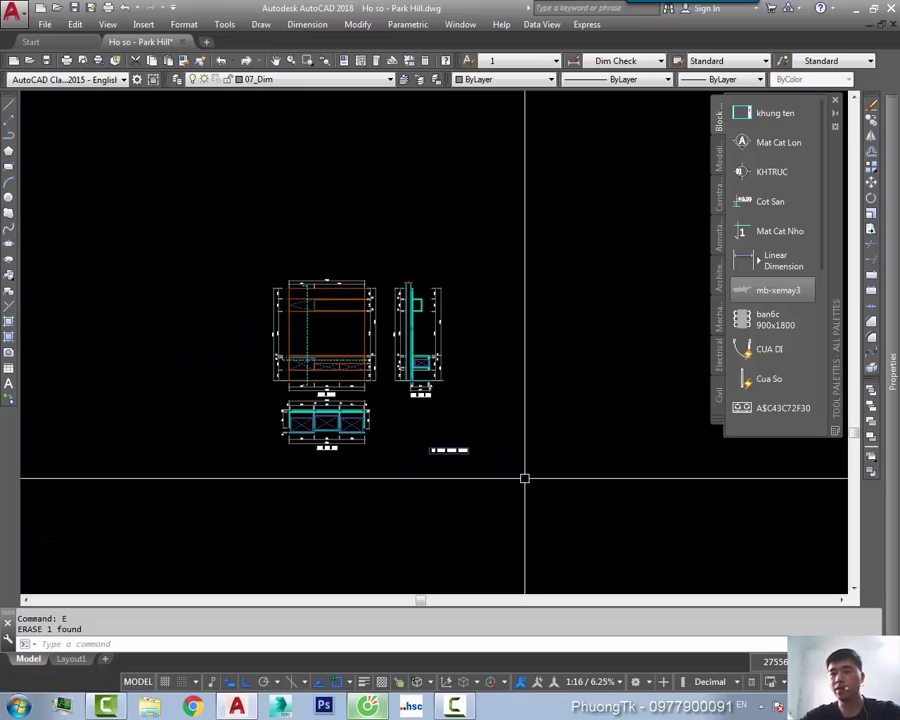